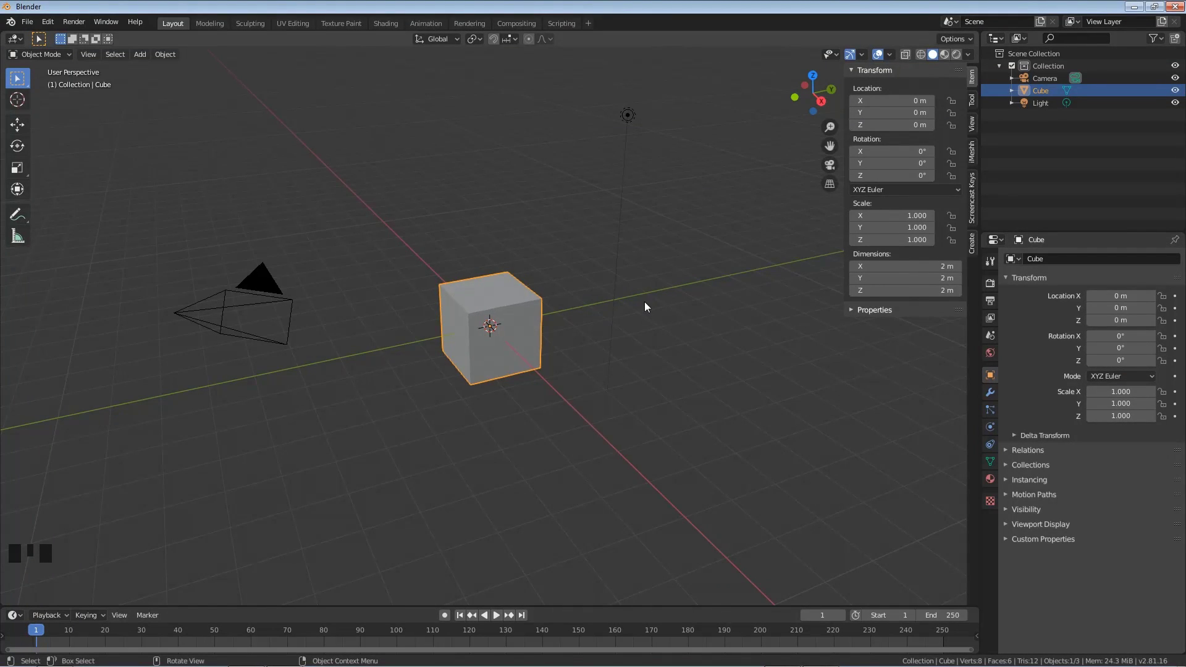
Delete the default cube, camera and light from the scene.
key(a)
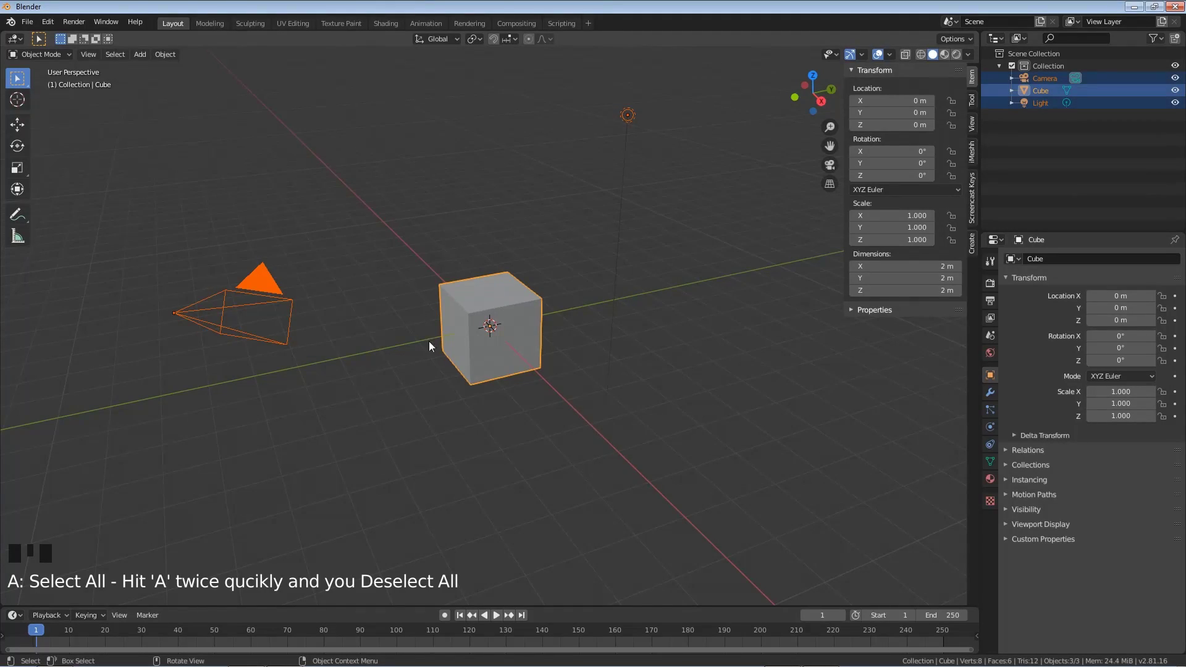
key(x)
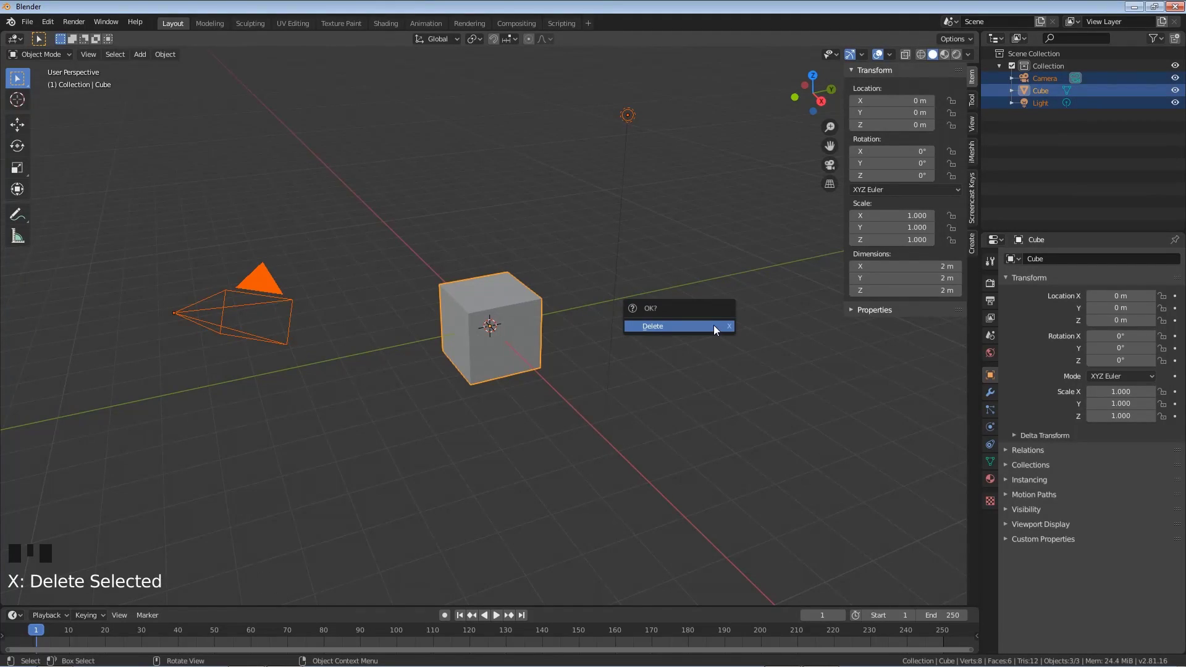
click(714, 325)
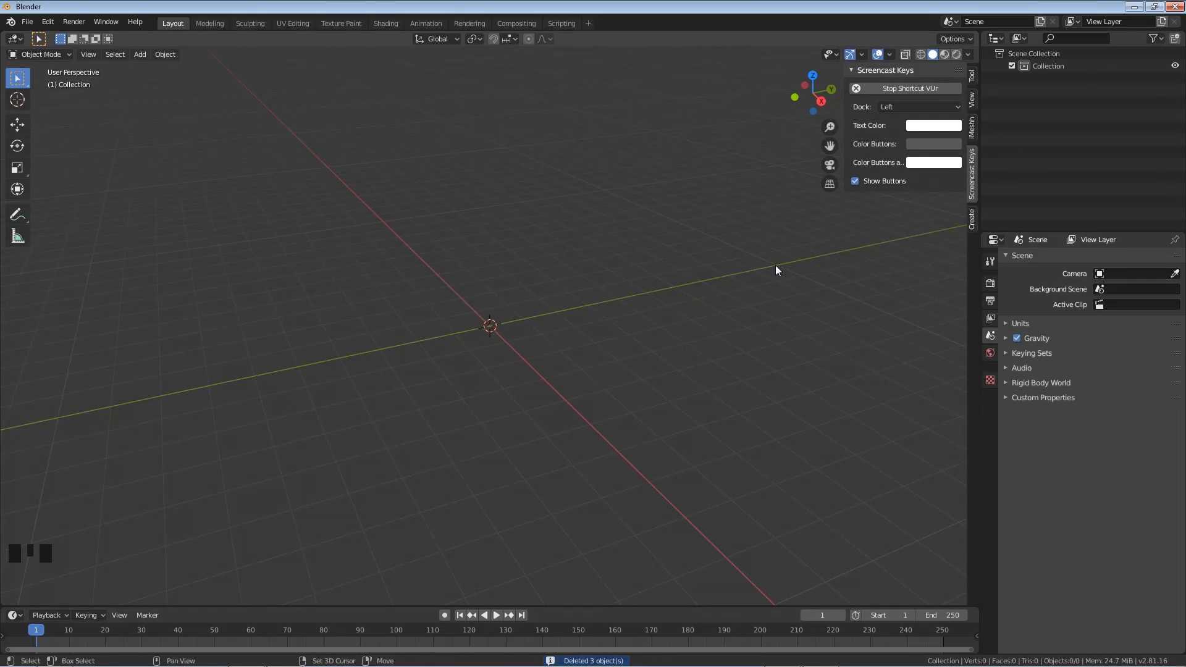
Add a plane mesh and scale it up by a factor of 10000.
key(shift+a)
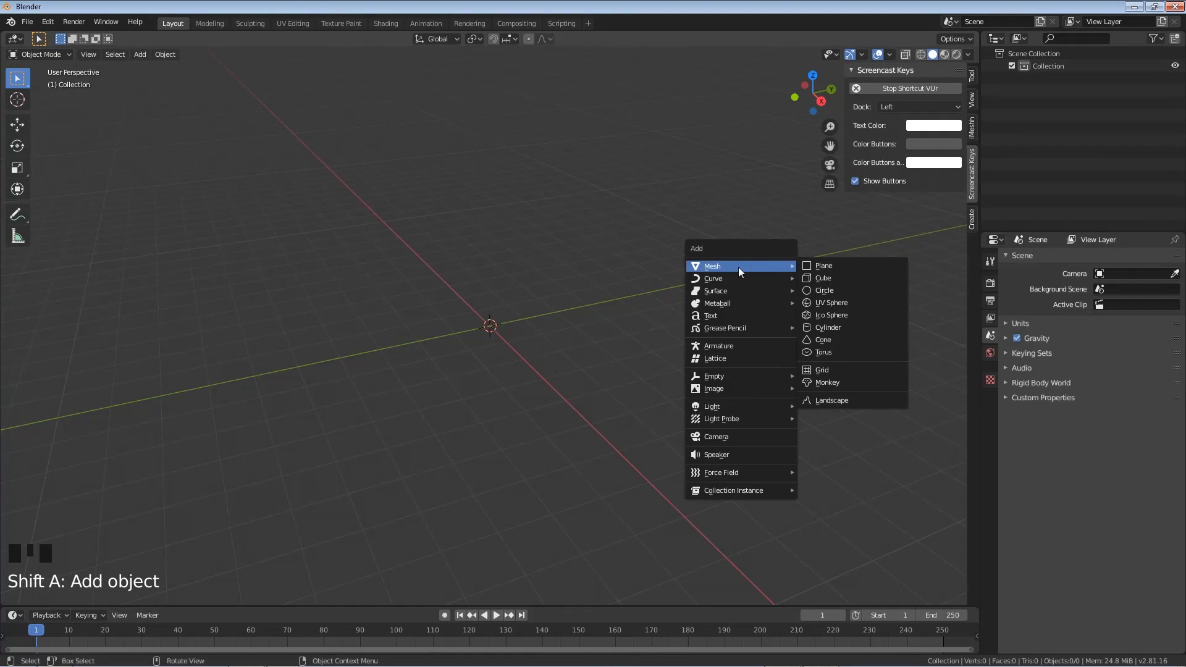
click(821, 265)
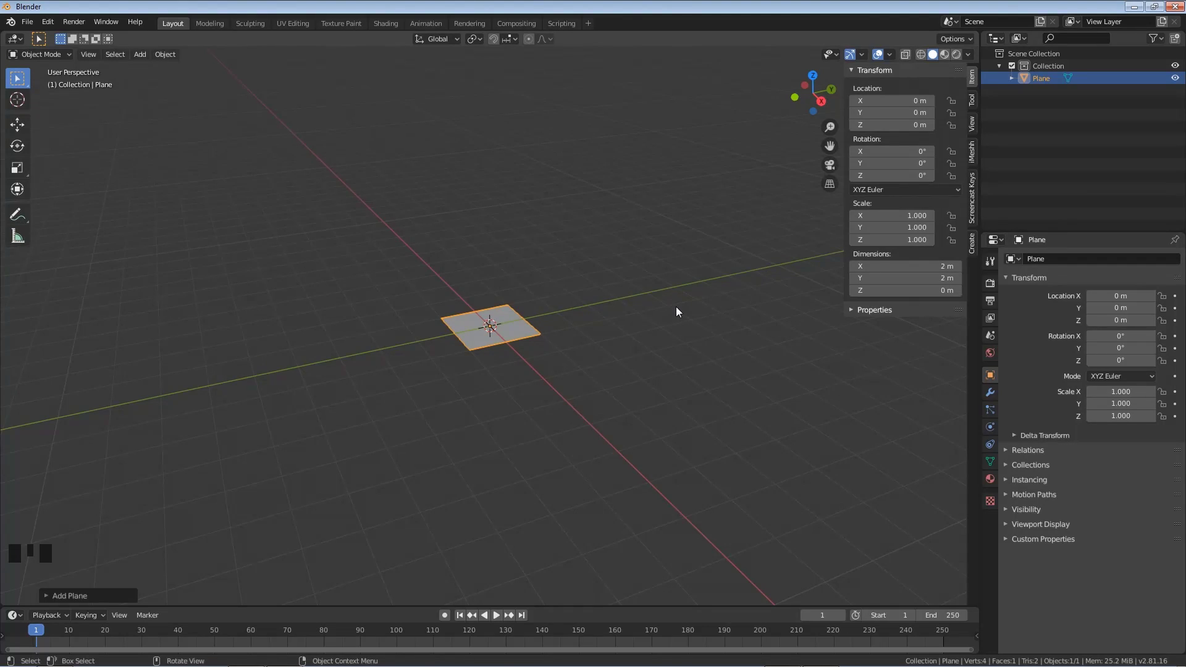
key(s)
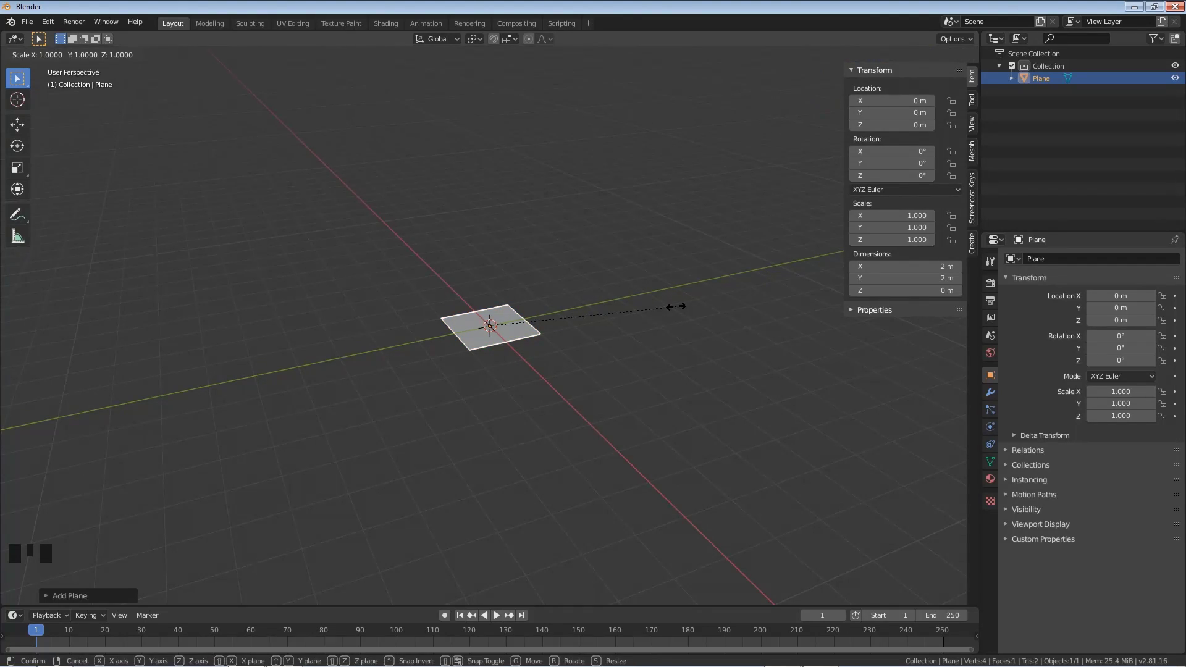
key(1)
text(0000)
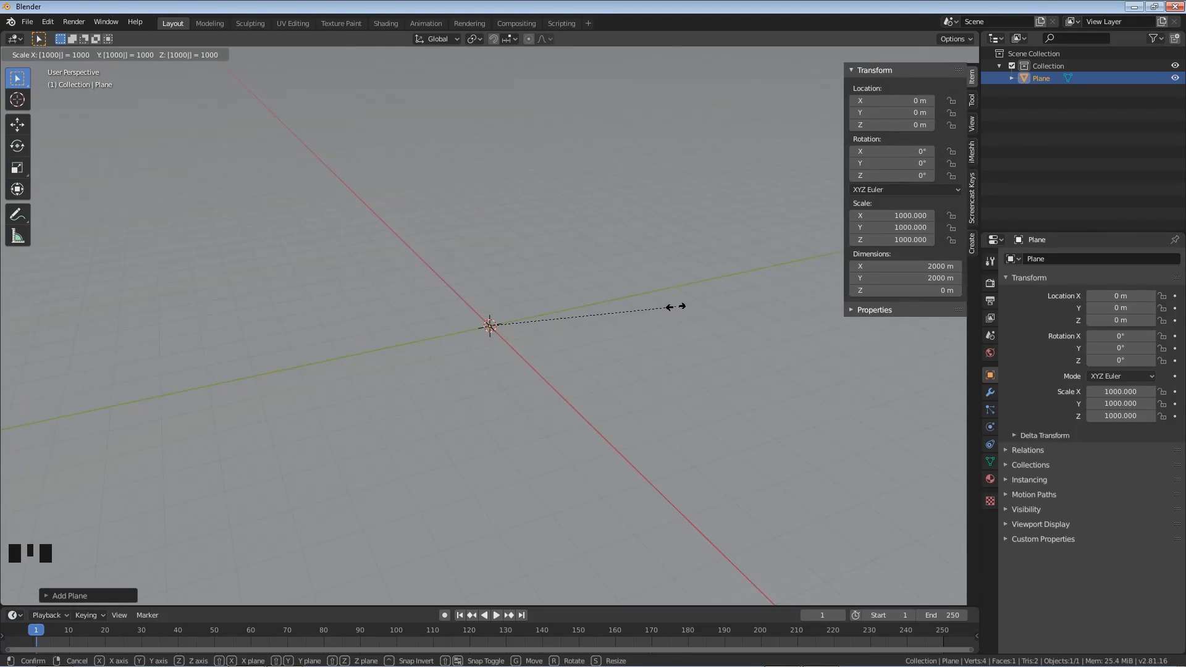
key(Return)
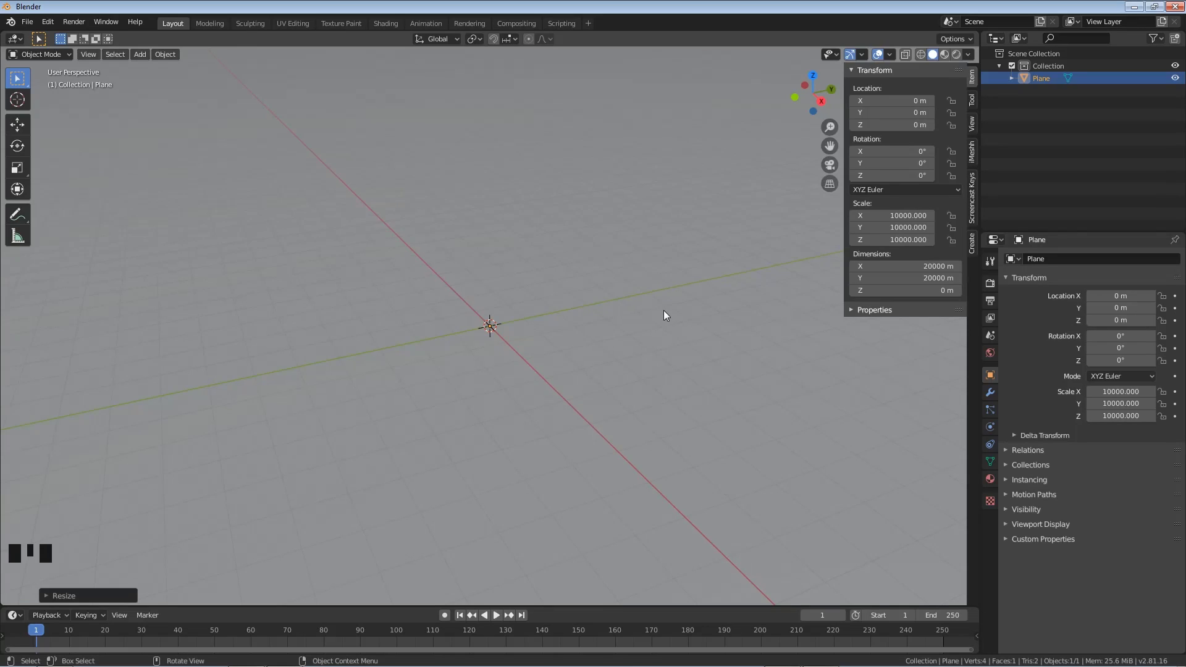
Zoom out and set the viewport Clip End to 100000 m in the sidebar's View settings.
scroll(601, 257, down, 9)
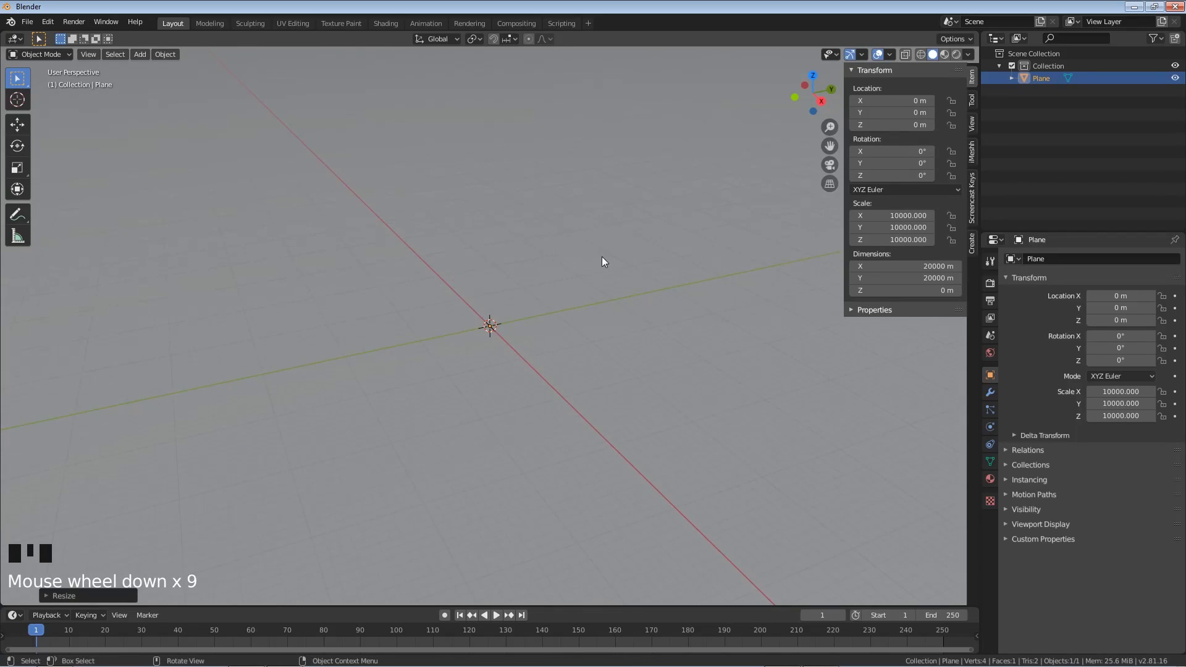
scroll(602, 257, down, 7)
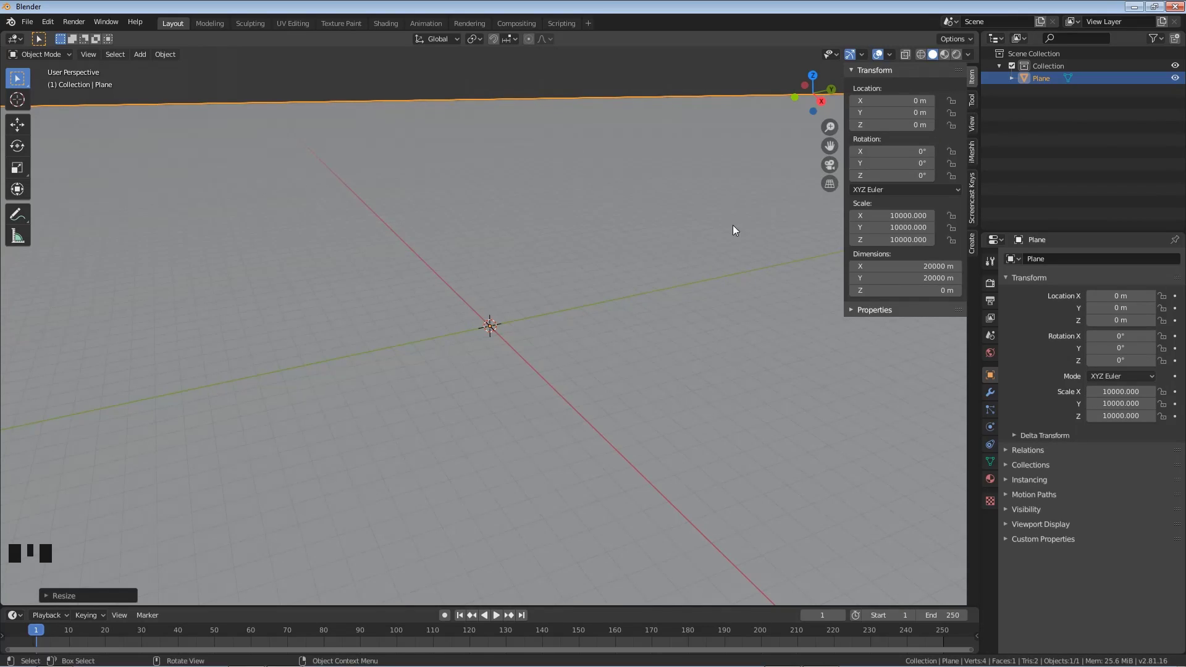
key(n)
key(n)
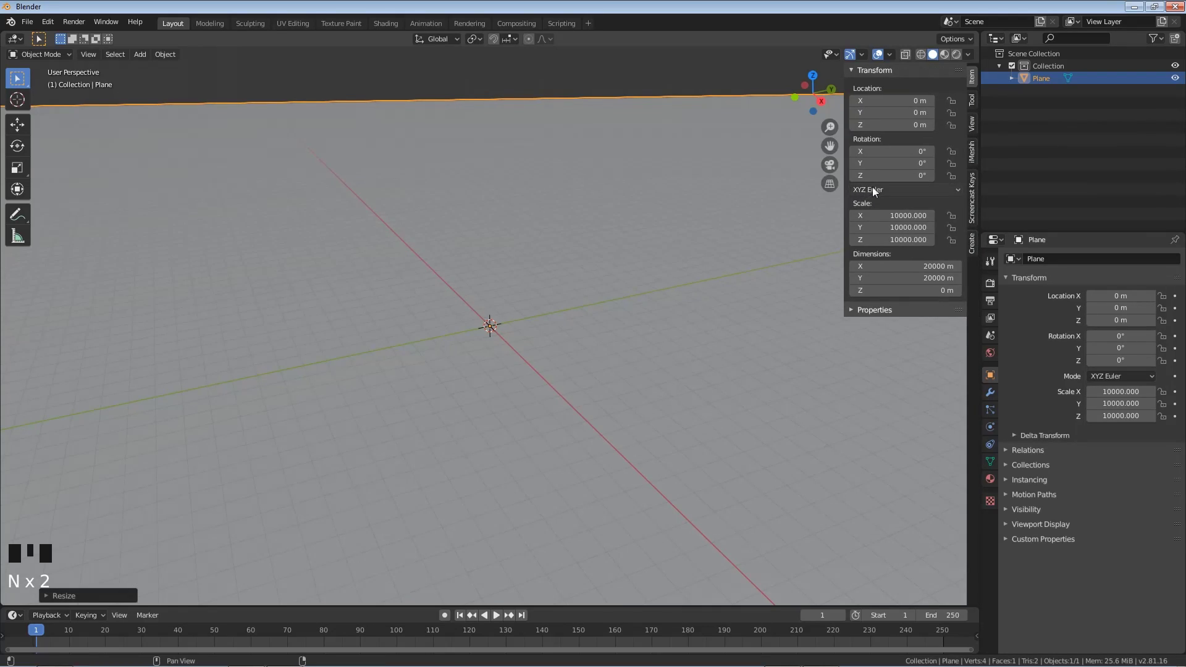
click(973, 125)
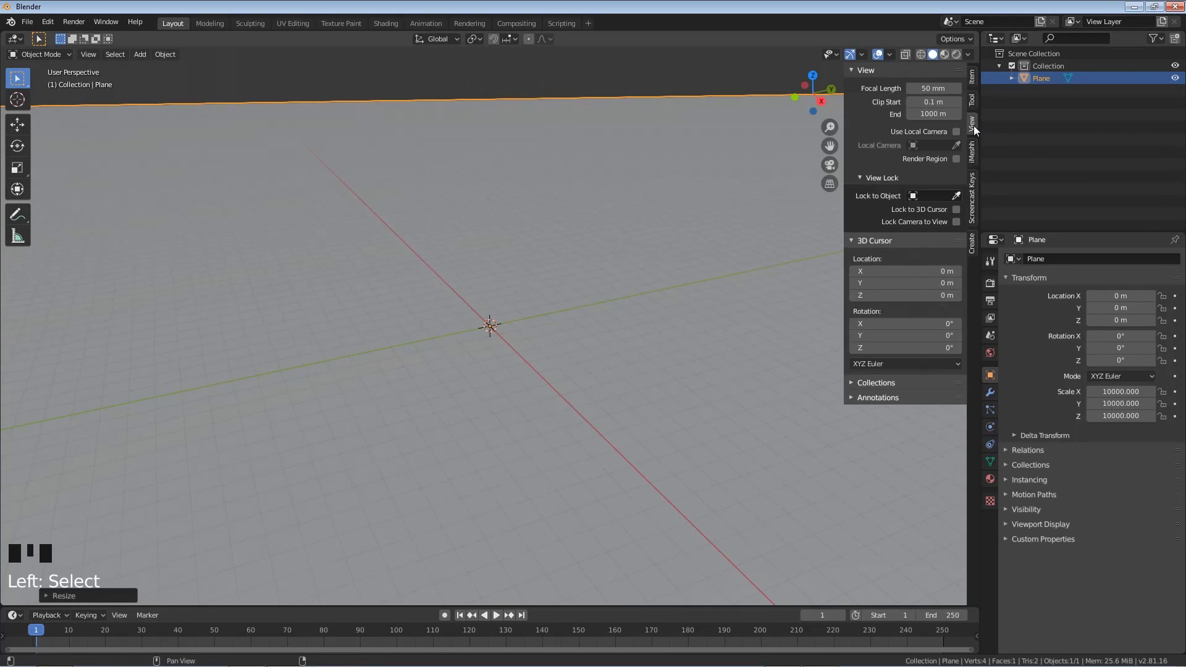
double_click(932, 114)
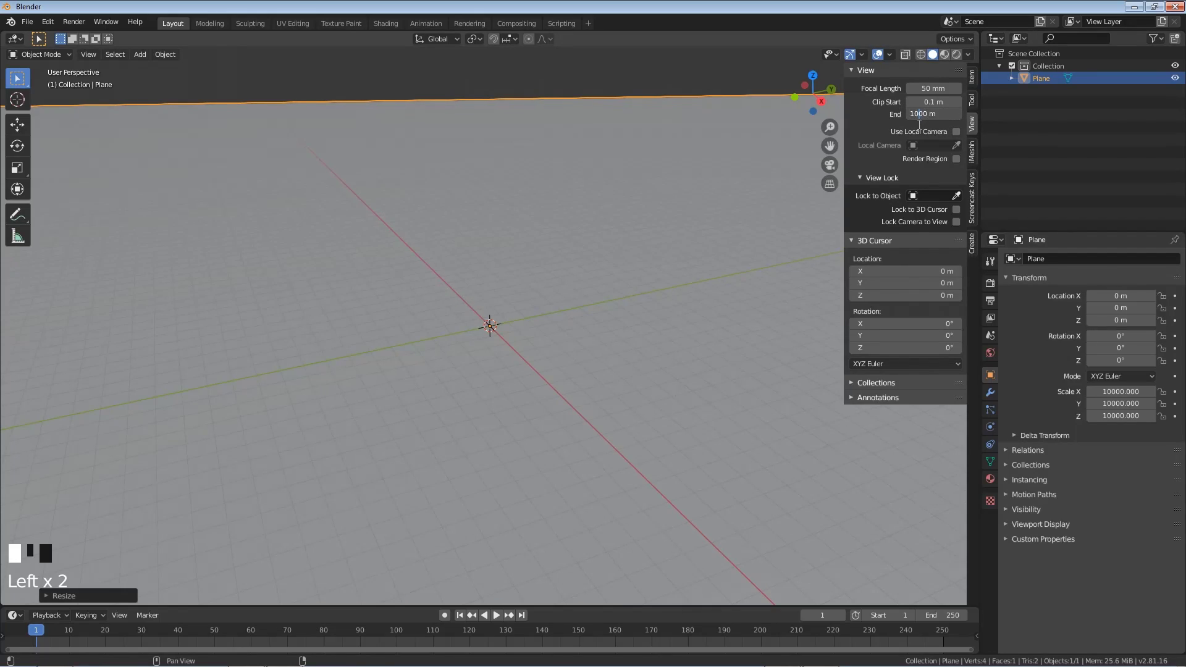
text(00)
key(Return)
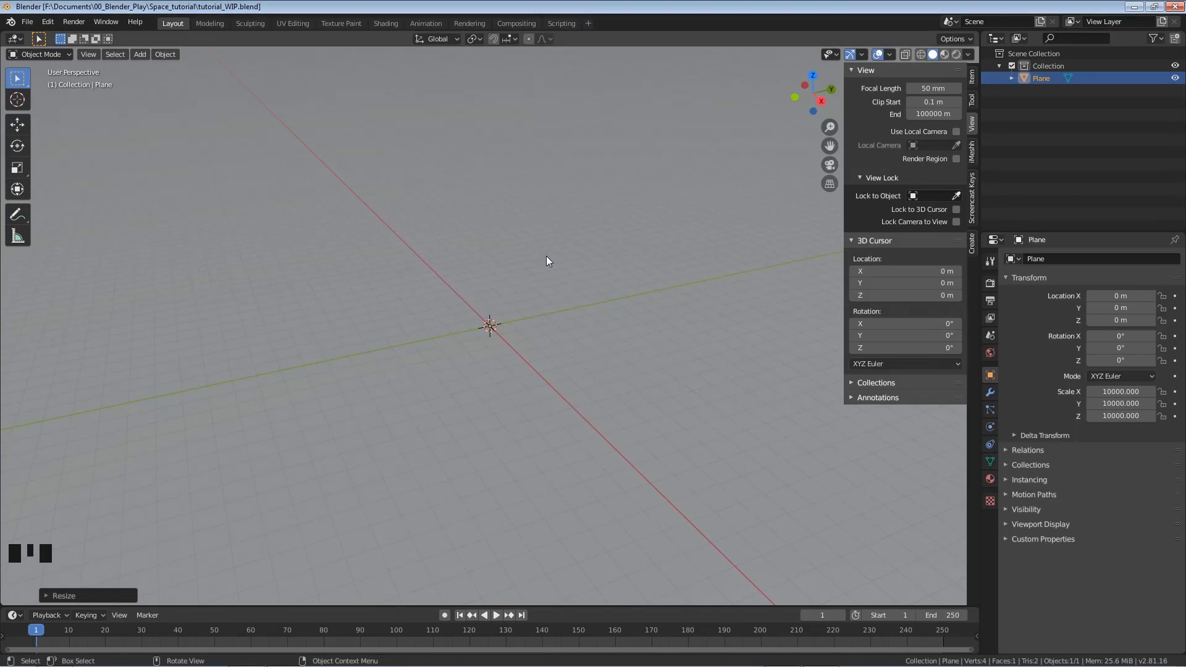
Add an icosphere mesh at the origin.
key(shift+a)
mouse_move(531, 256)
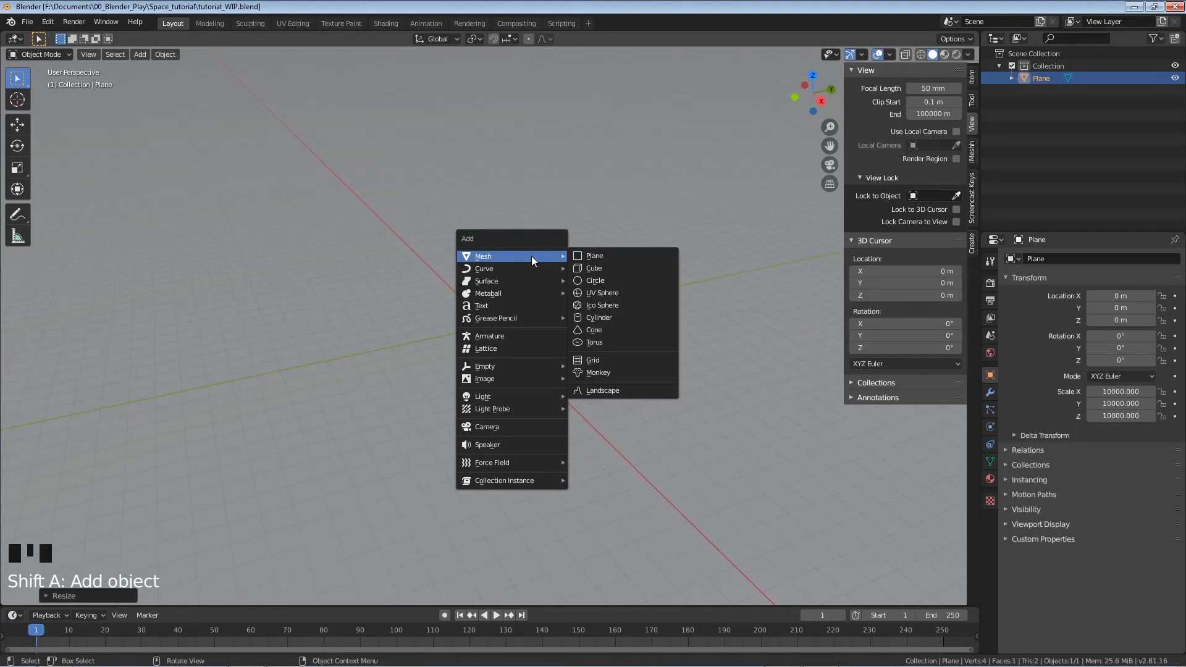
click(591, 306)
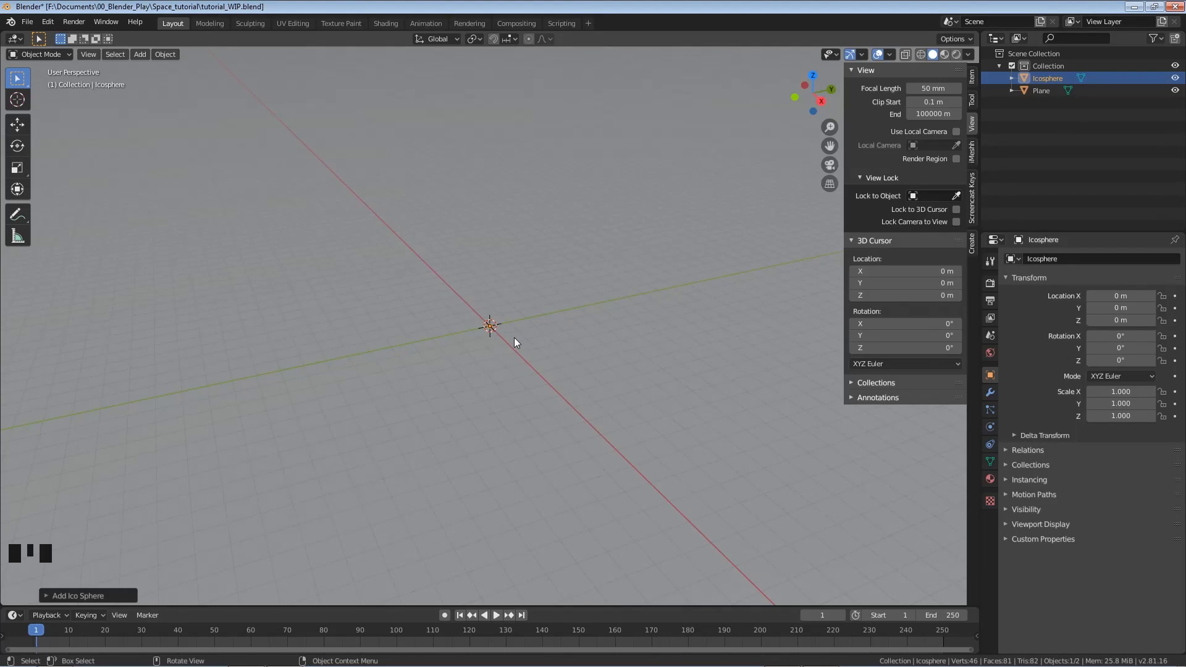
In front view, move the plane straight up along Z to about 109.9 m.
key(KP_1)
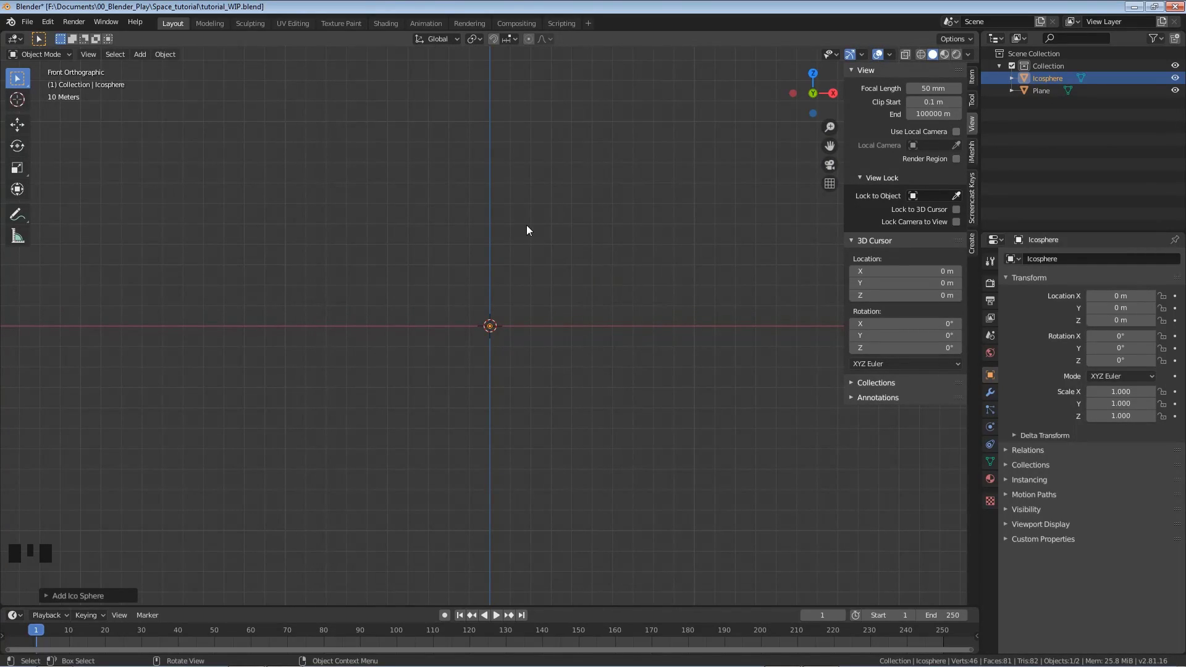
middle_drag(525, 229, 476, 303)
click(439, 376)
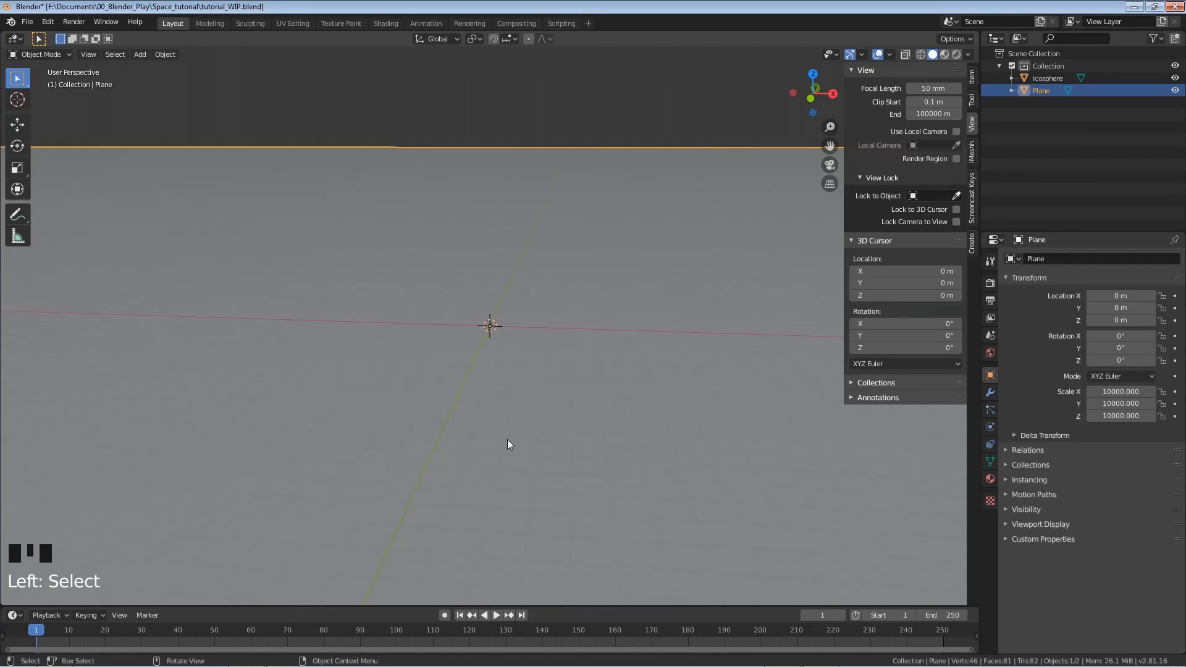
key(KP_1)
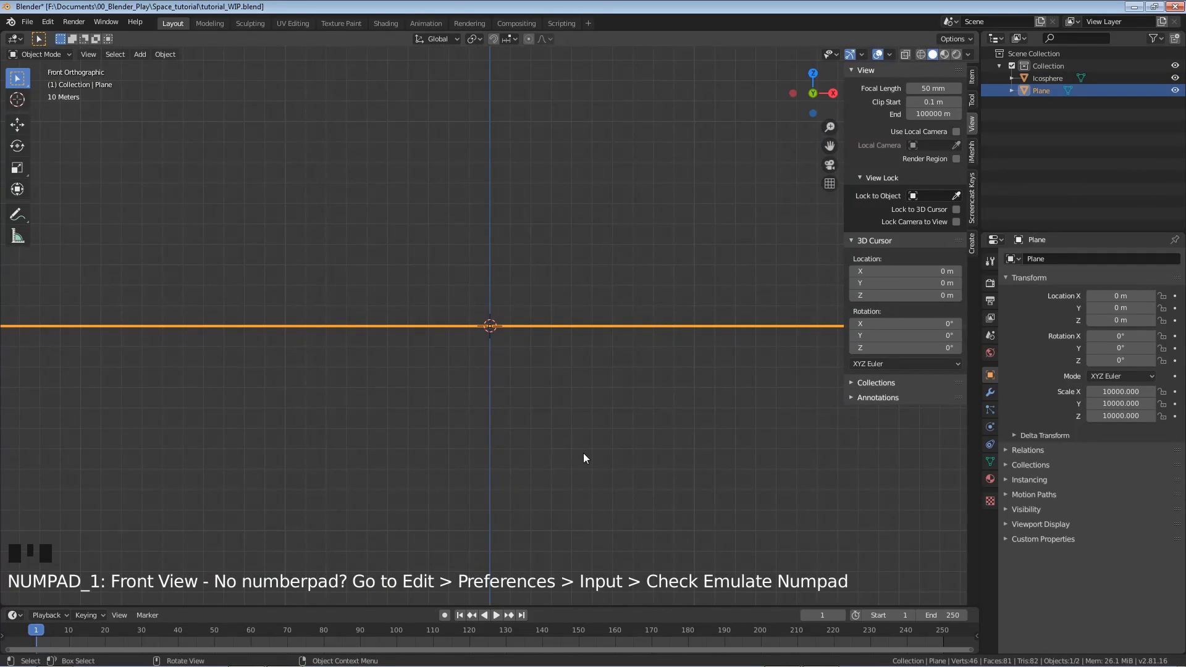
key(g)
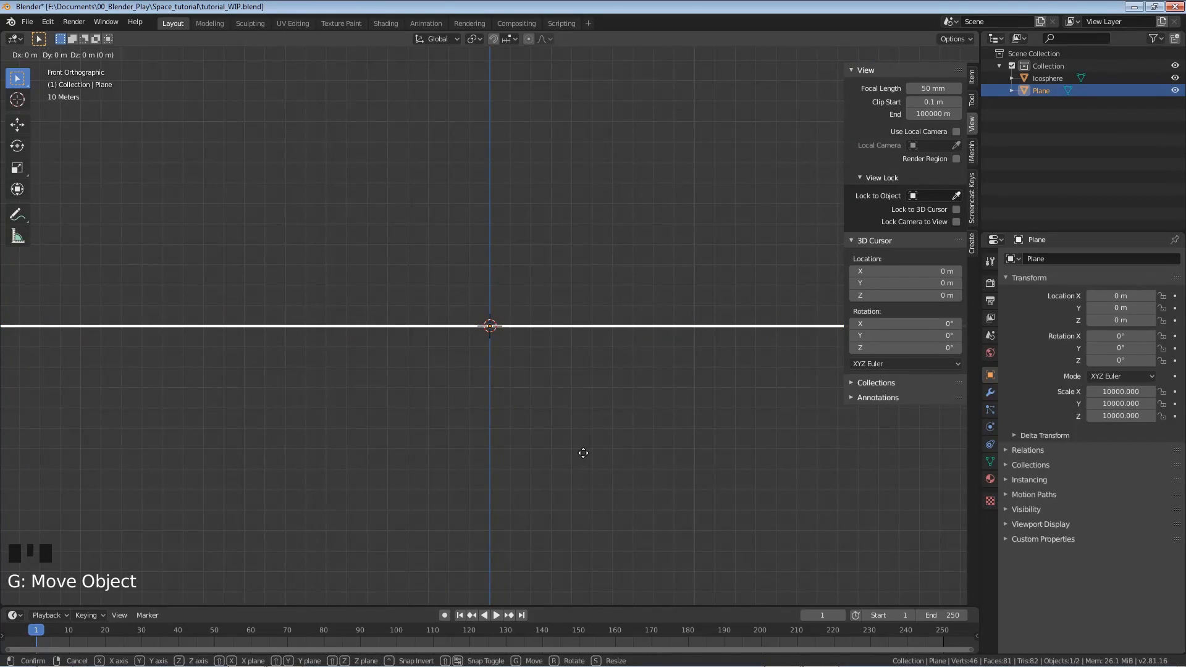
key(z)
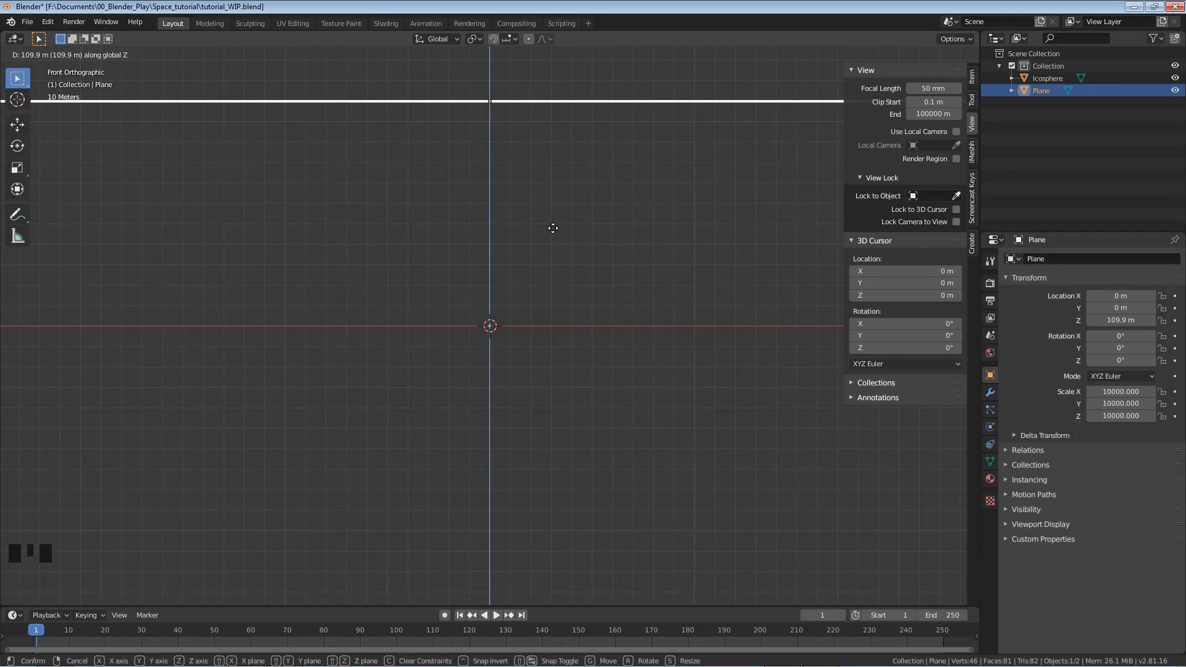
click(553, 228)
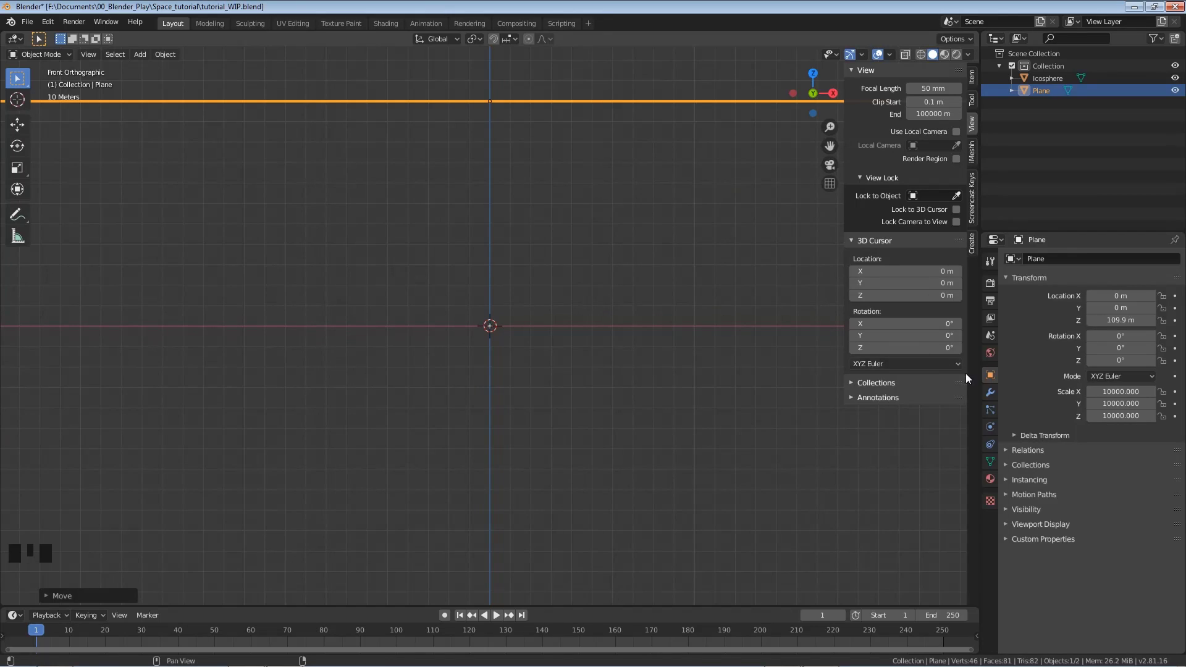
Add a particle system to the plane with 3000 particles.
click(988, 409)
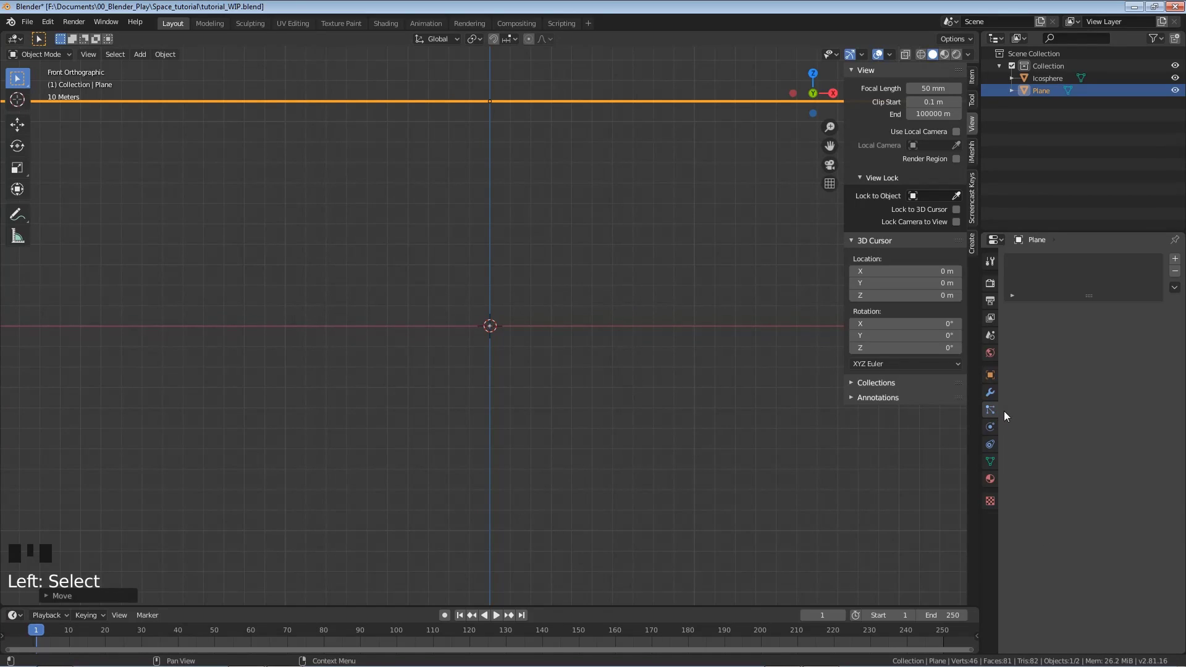
click(1175, 260)
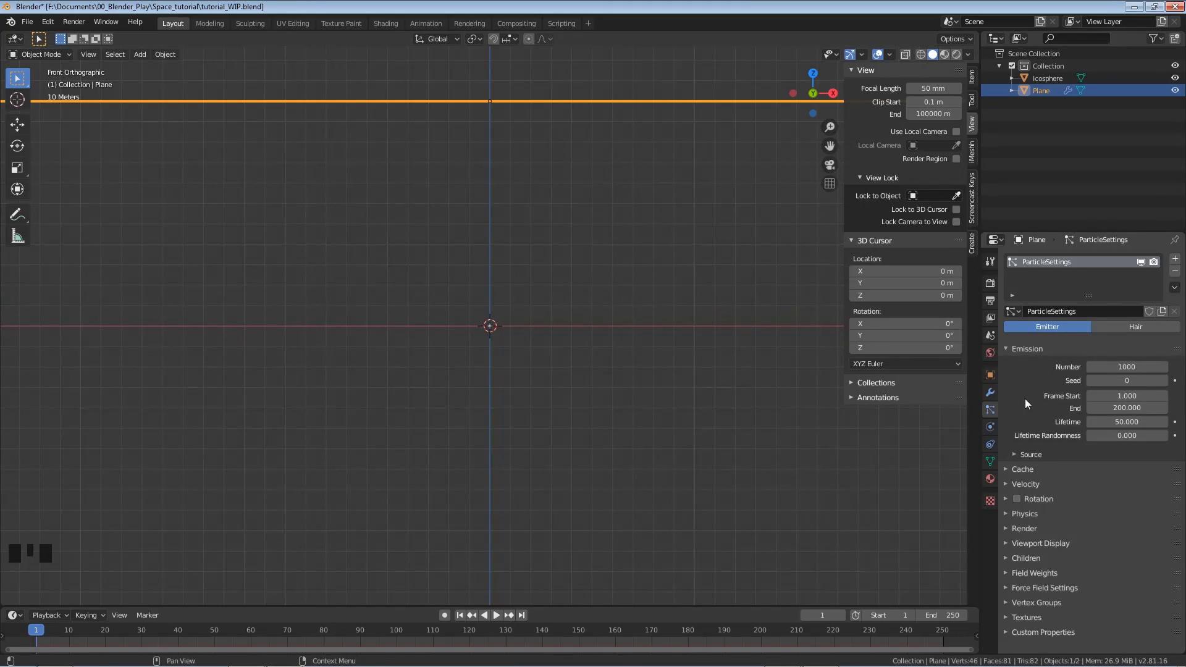
click(1119, 367)
text(1000)
key(Return)
Set particle emission to end at frame 100 with a lifetime of 400.
click(1112, 408)
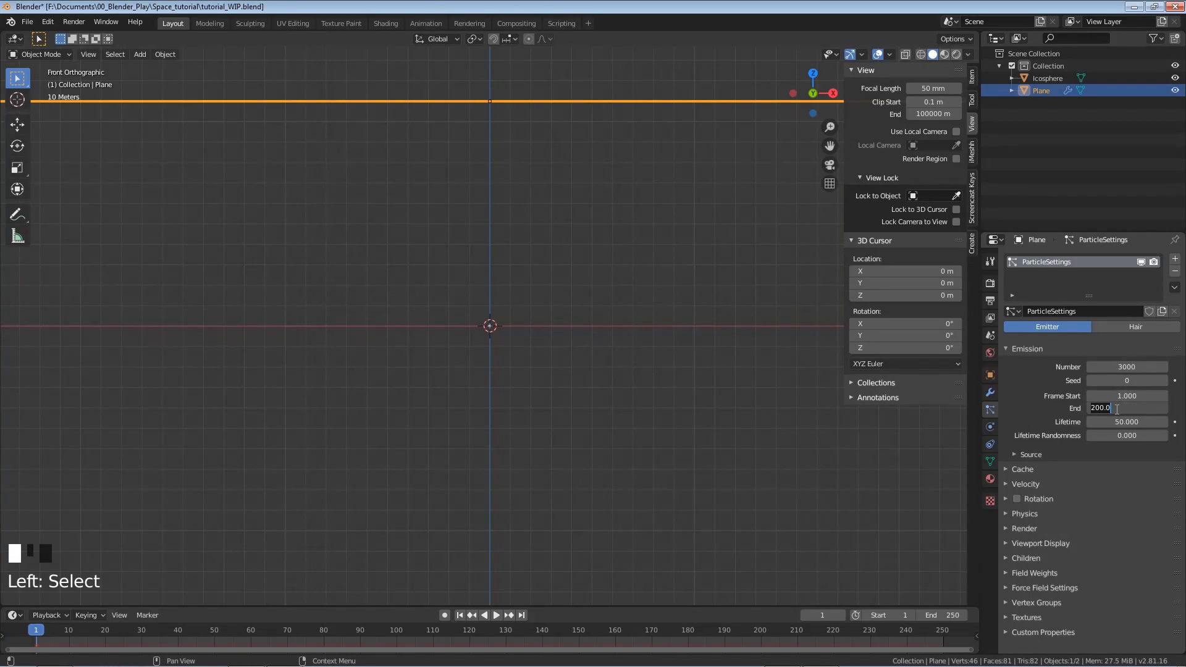
text(100)
key(Return)
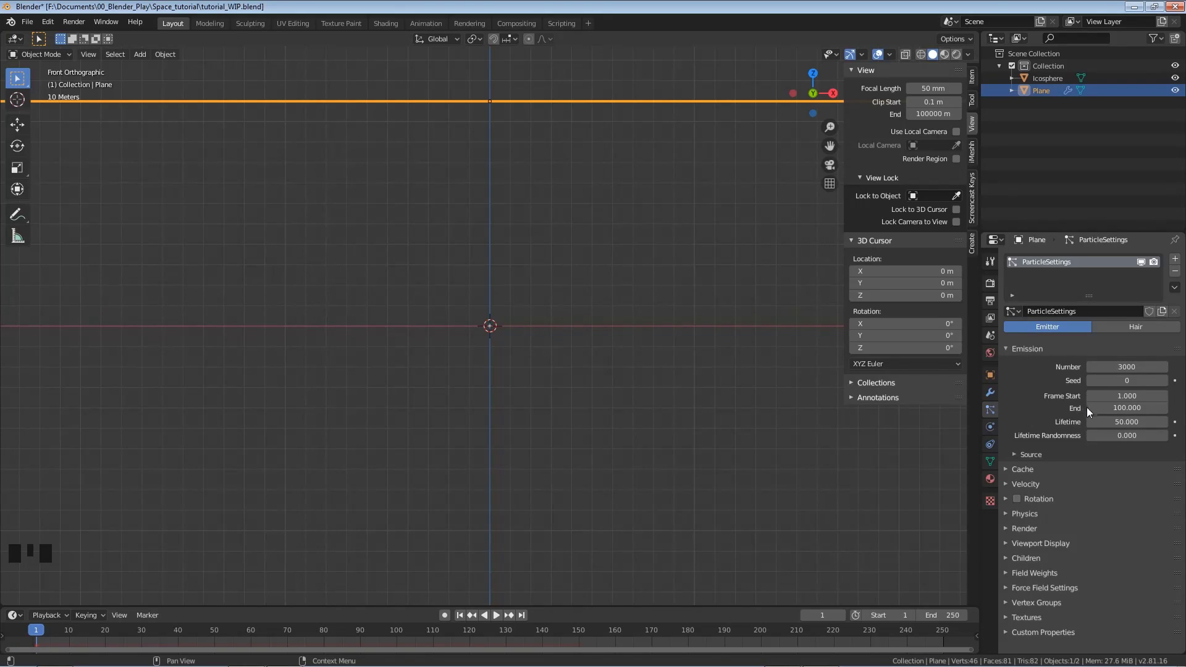
click(1117, 423)
text(400)
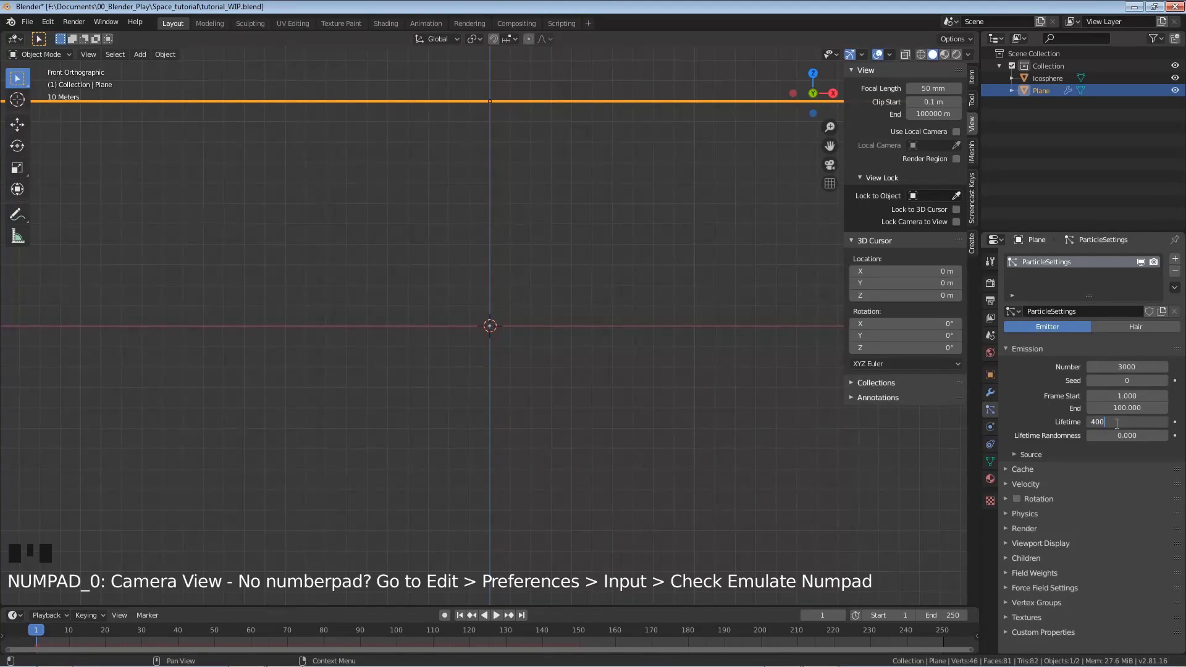
key(Return)
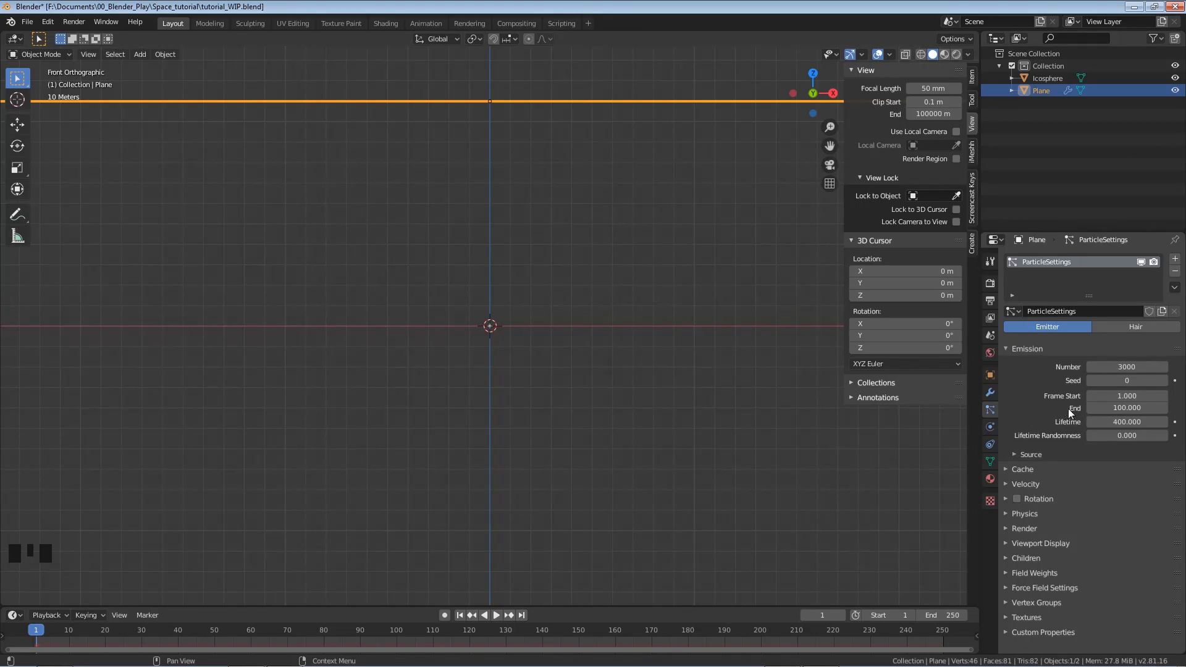
Set the particles' Normal velocity to -1000 m/s.
click(1028, 348)
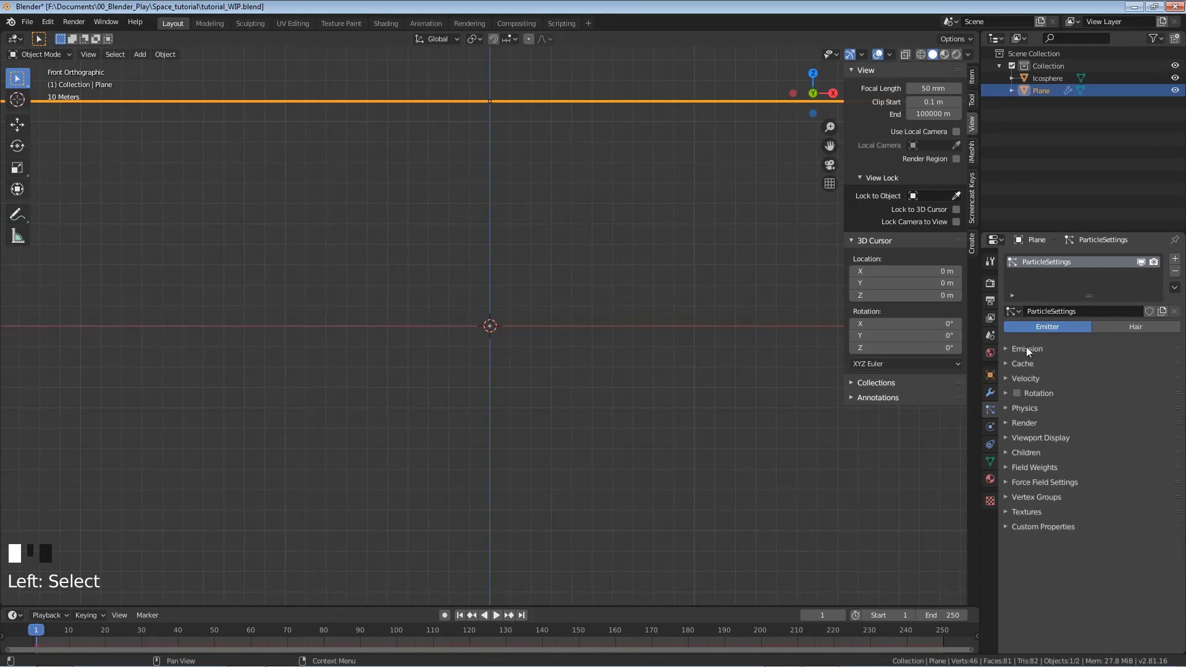
click(1023, 379)
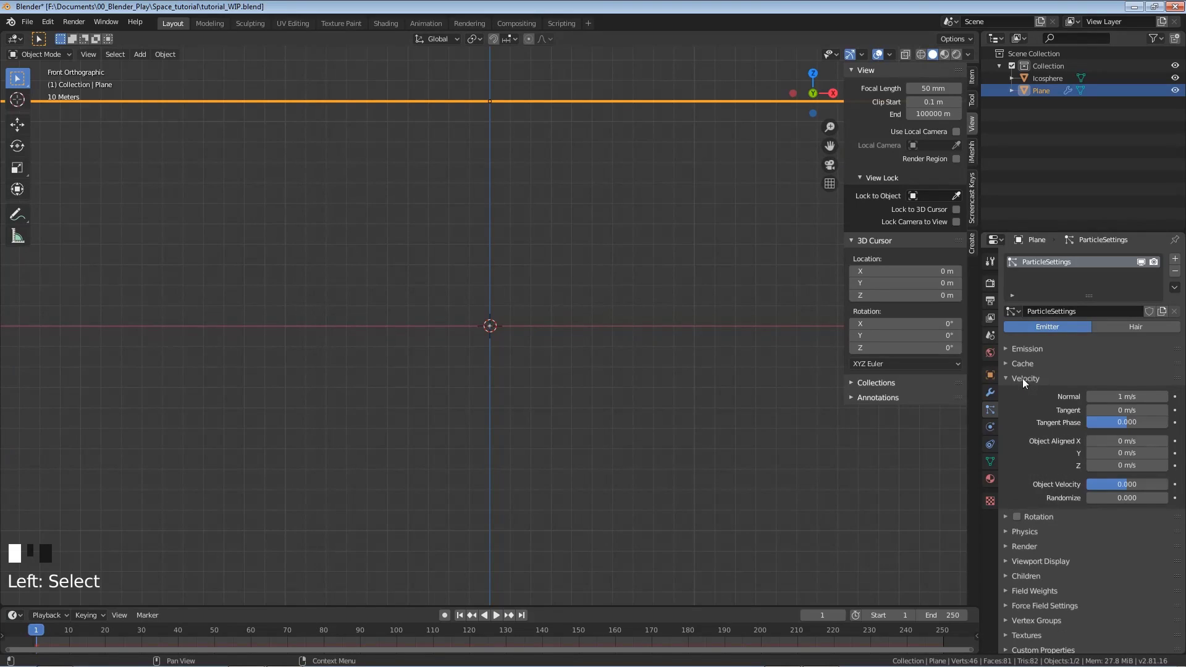
double_click(1123, 396)
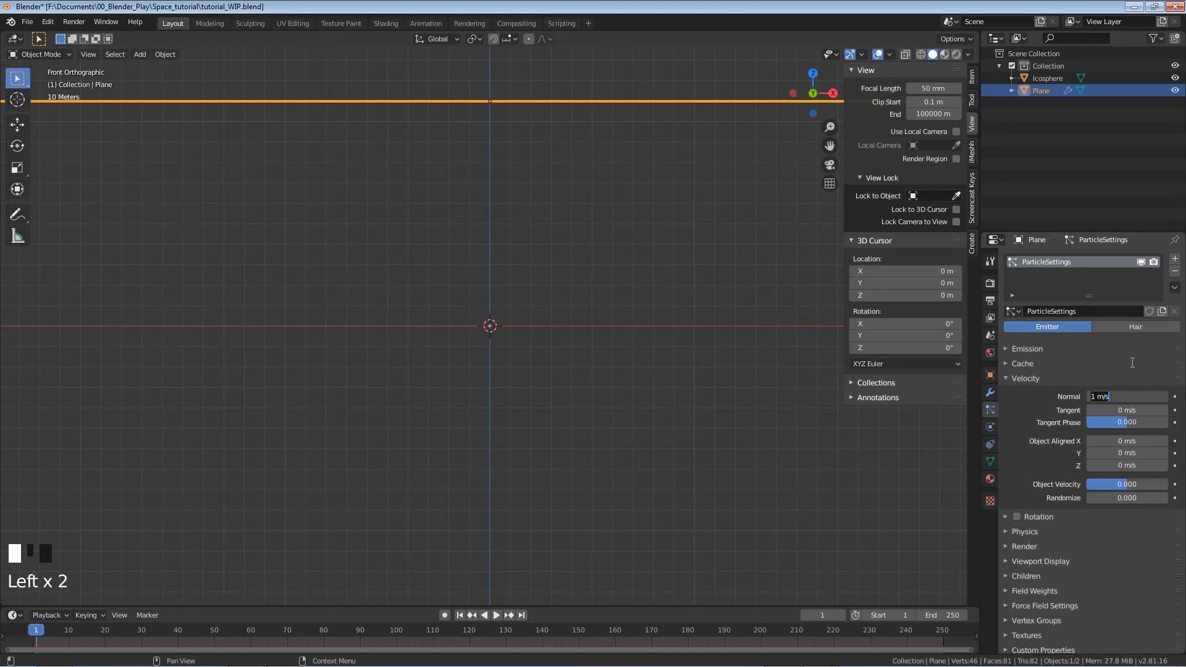
text(-1000)
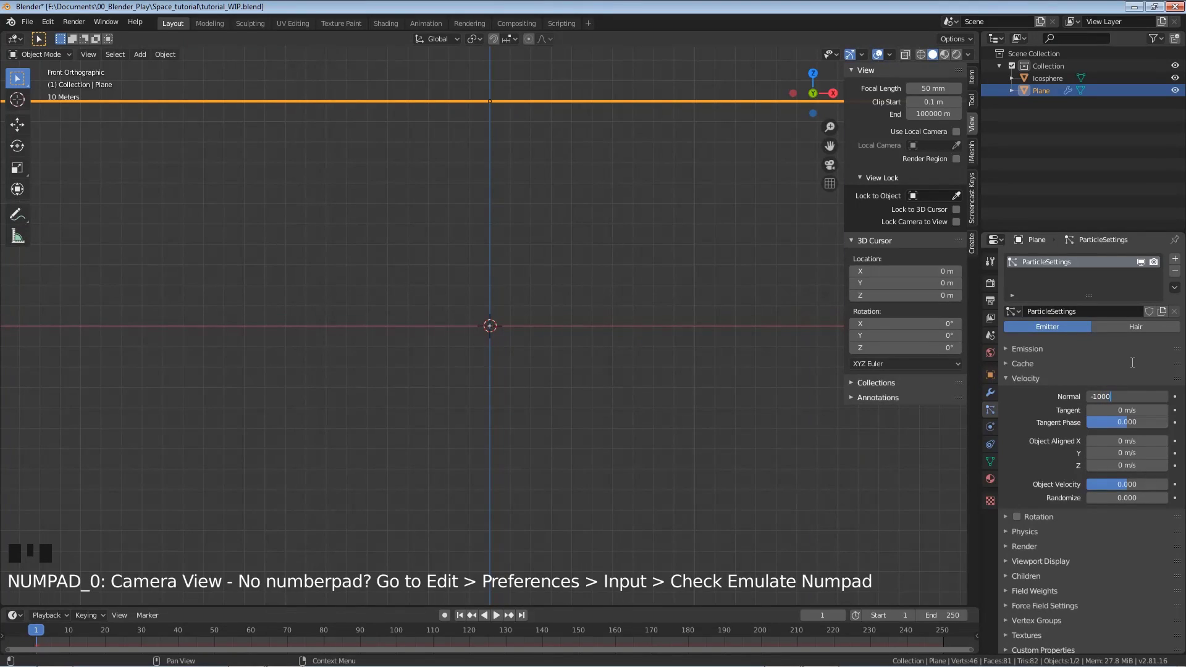
key(Return)
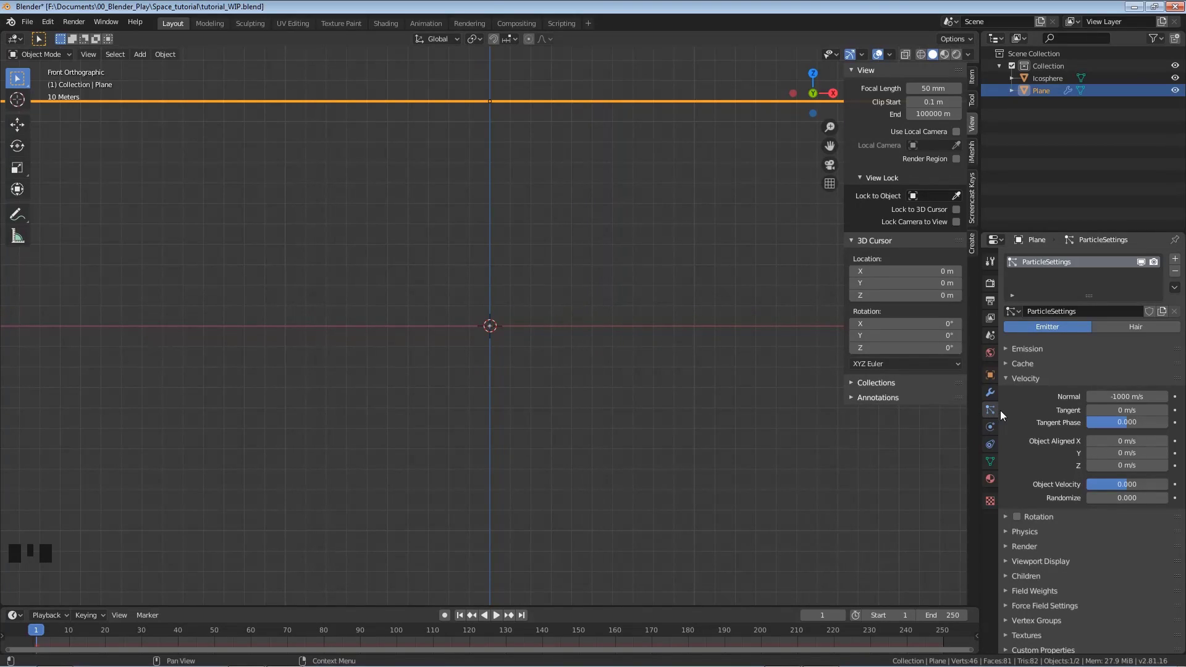
click(1018, 380)
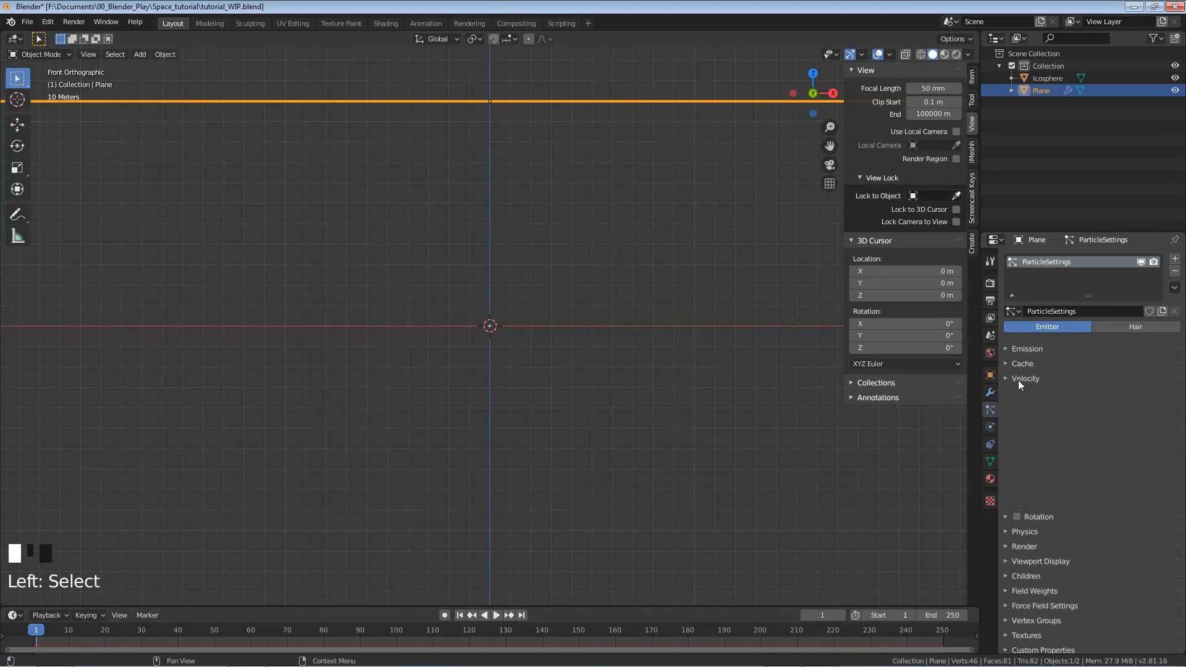
Render particles as Icosphere object instances and turn off Show Emitter.
click(1027, 424)
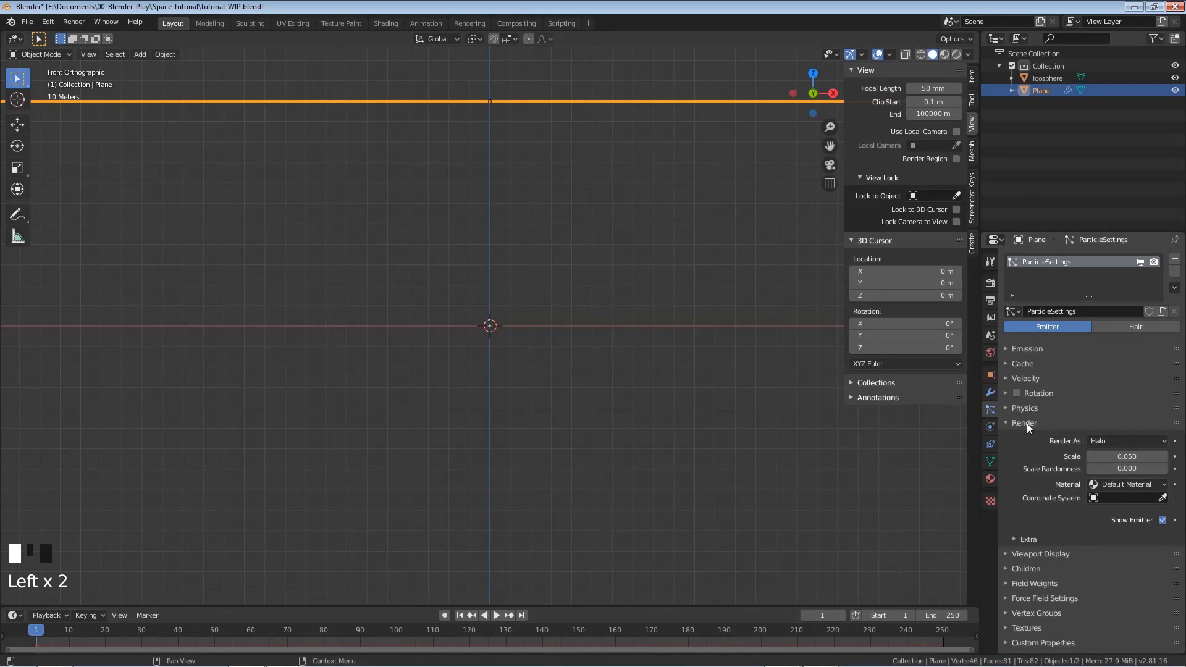
click(1130, 439)
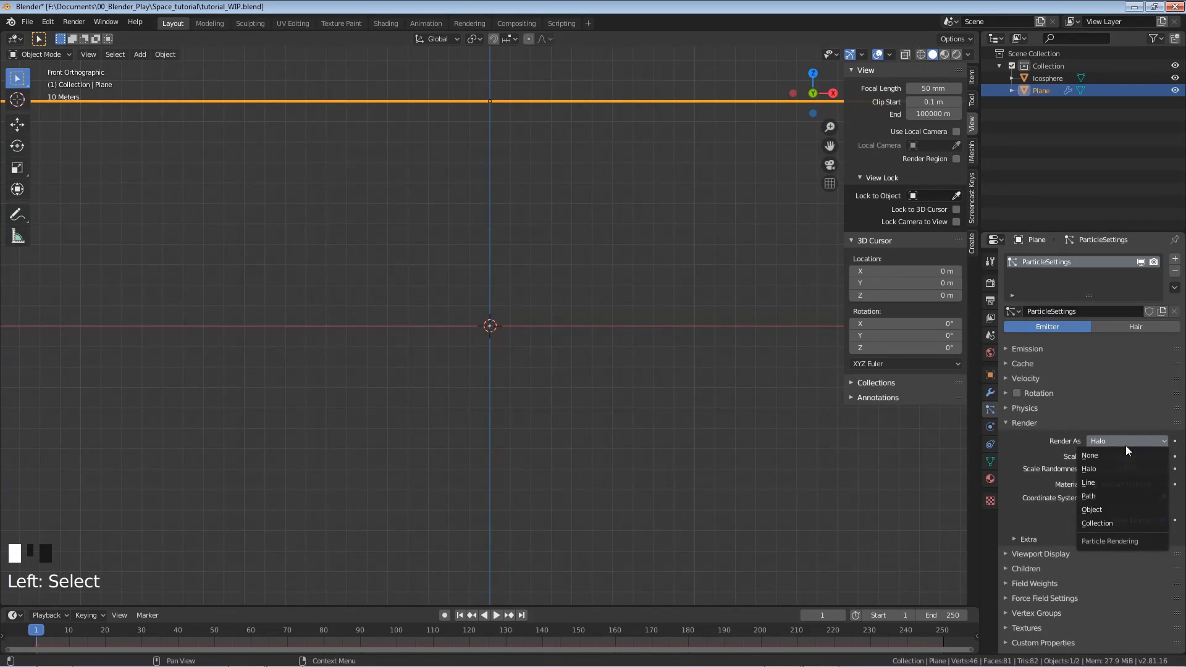
click(1102, 508)
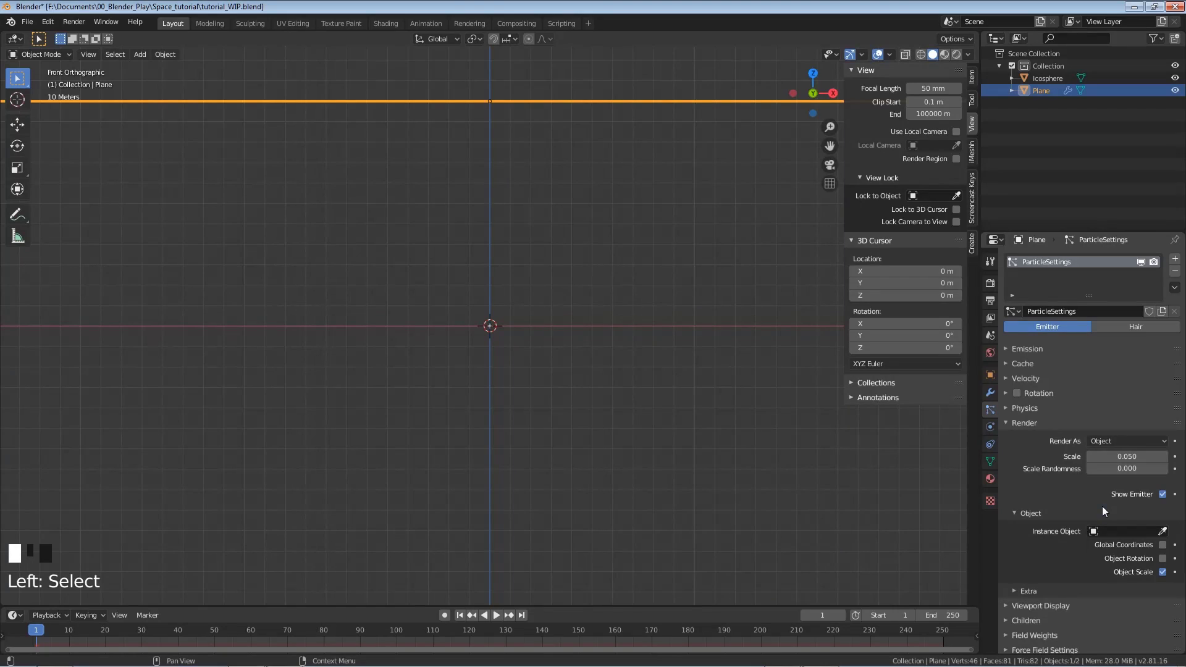
click(1126, 530)
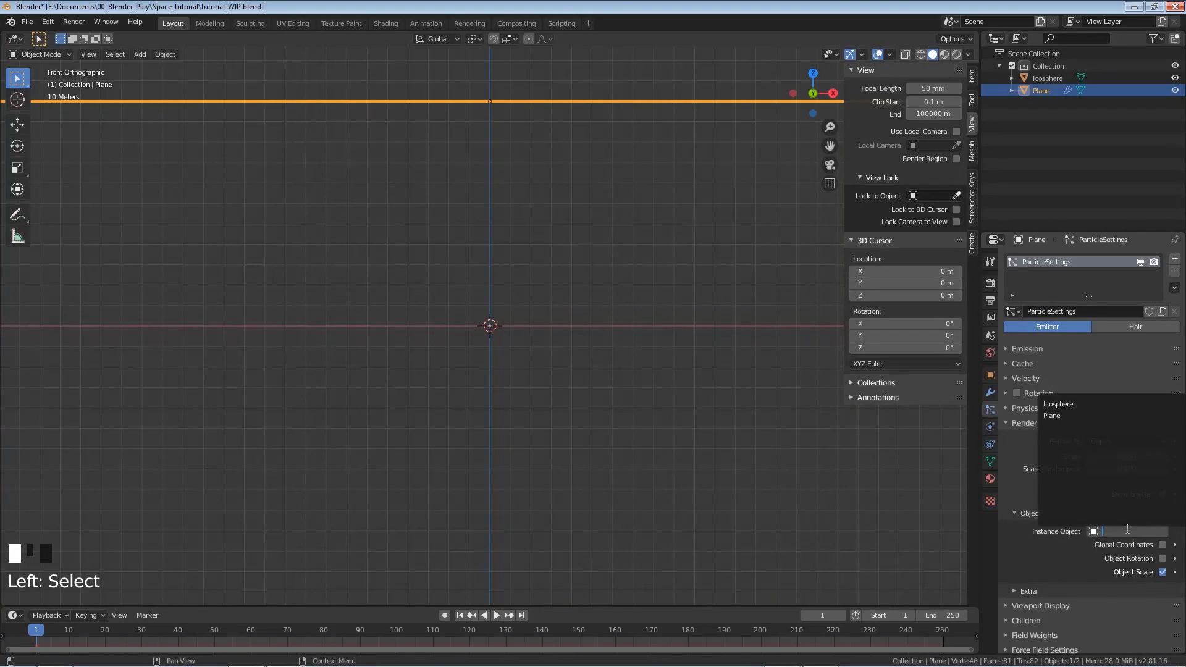
click(1060, 402)
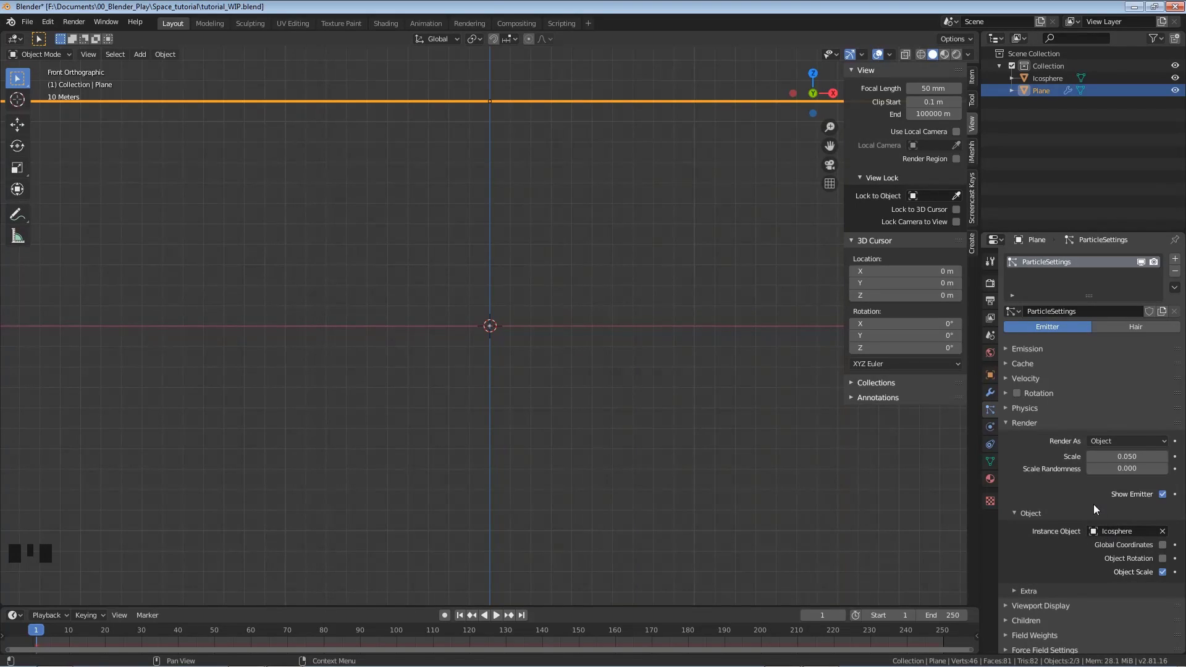
click(1163, 495)
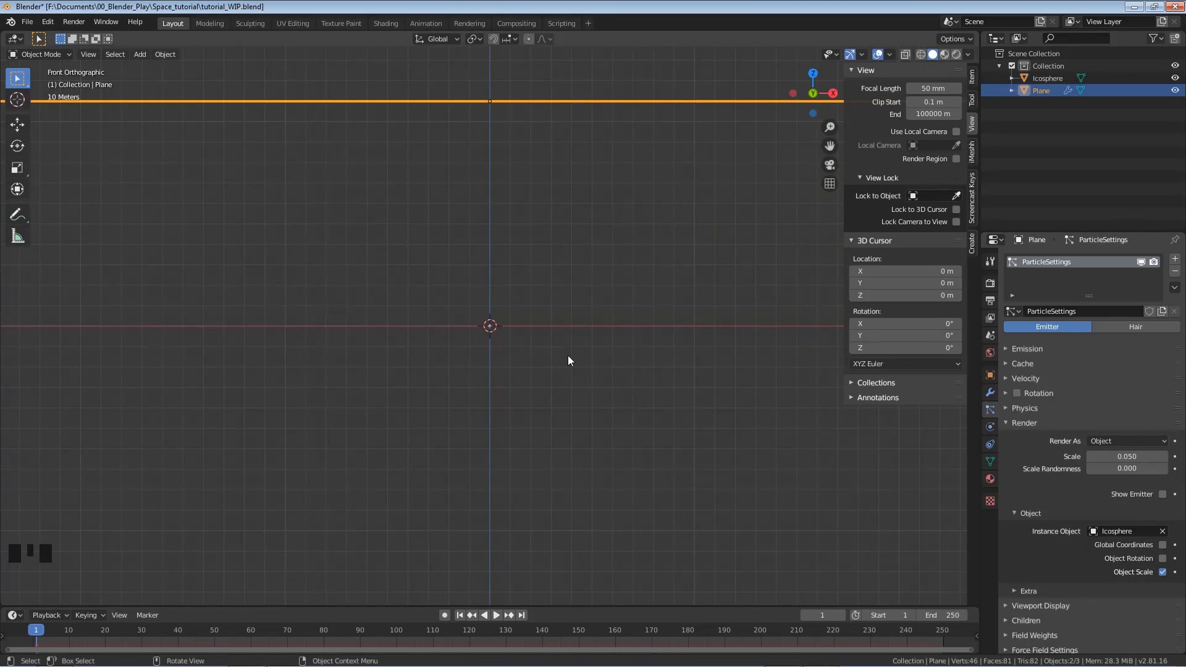
Set particle scale to 2 and scale randomness to 0.3, saving before and after.
key(ctrl+s)
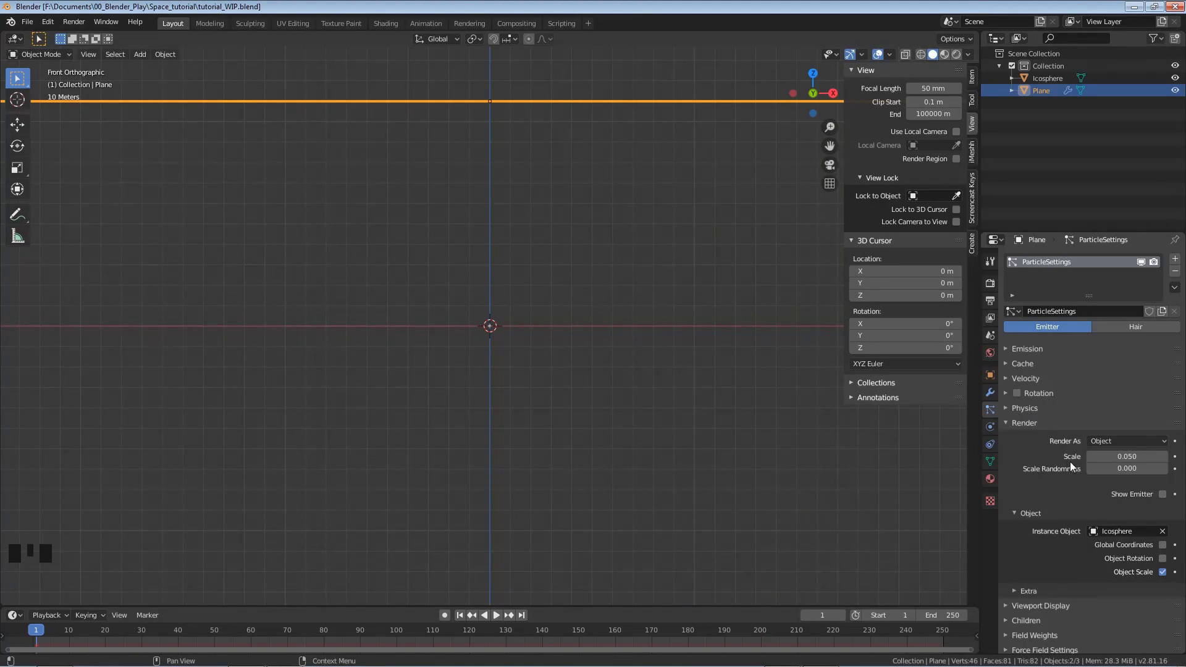
click(1127, 457)
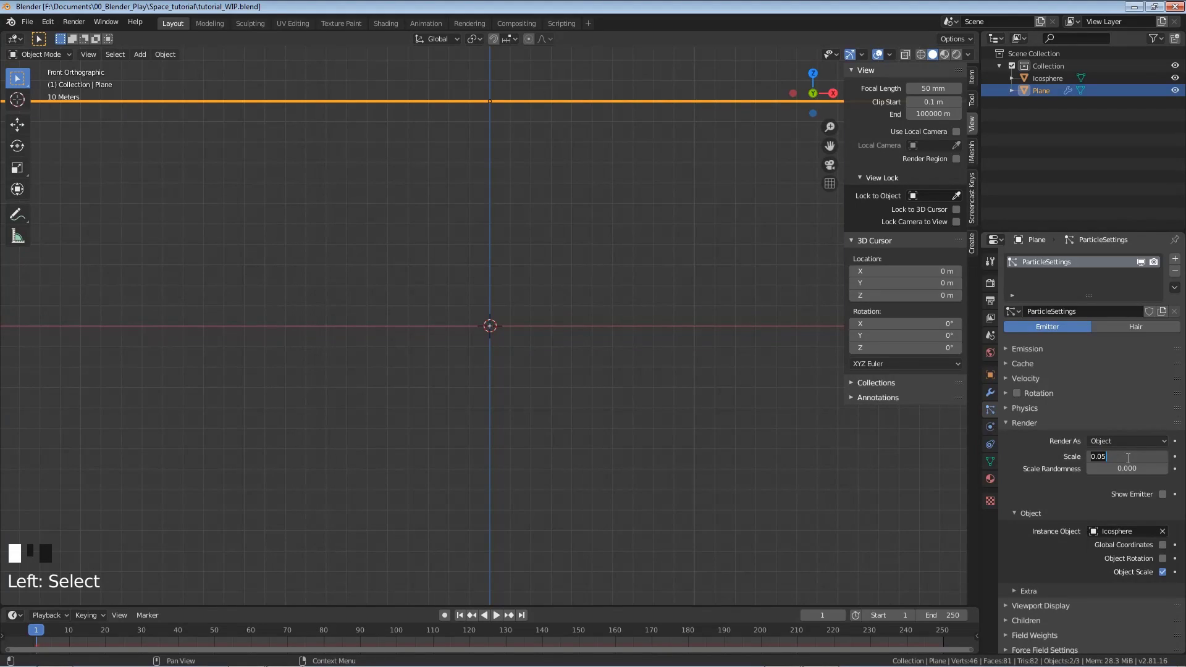
text(2)
key(Return)
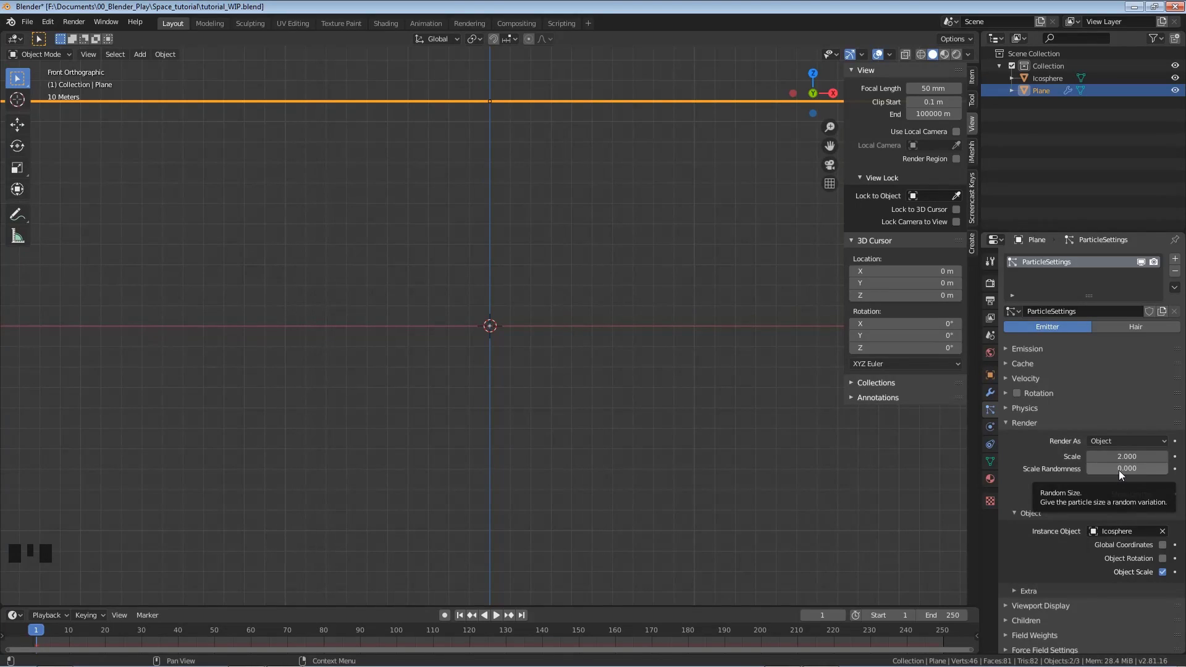
click(1119, 470)
text(.3)
key(Return)
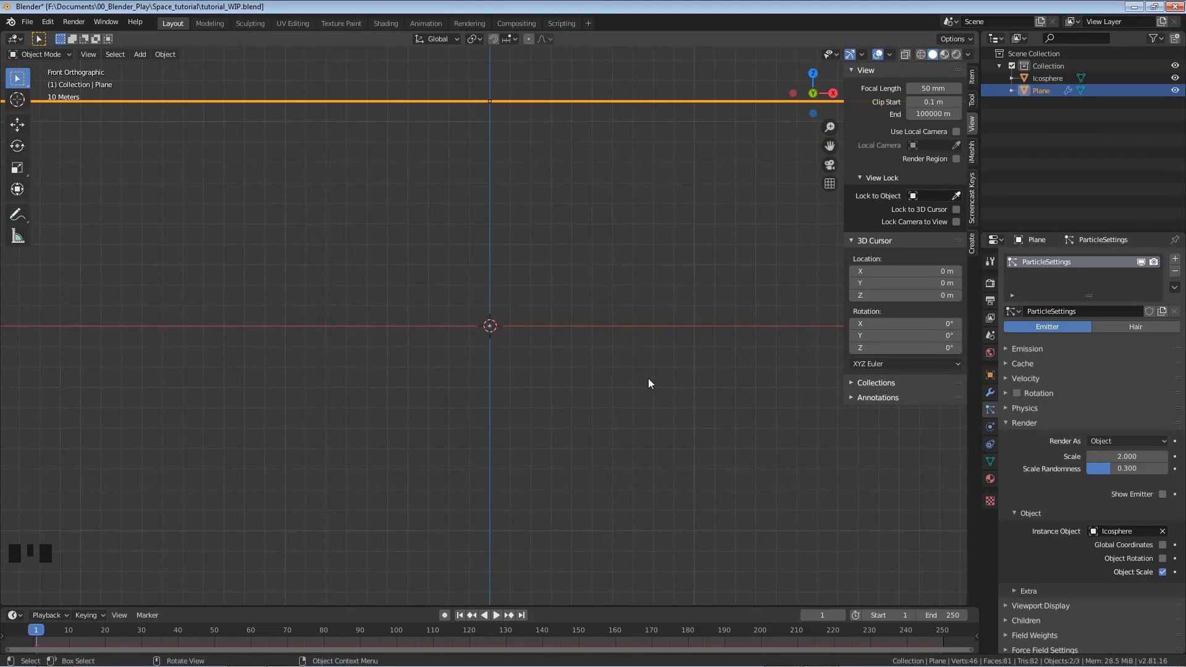
key(ctrl+s)
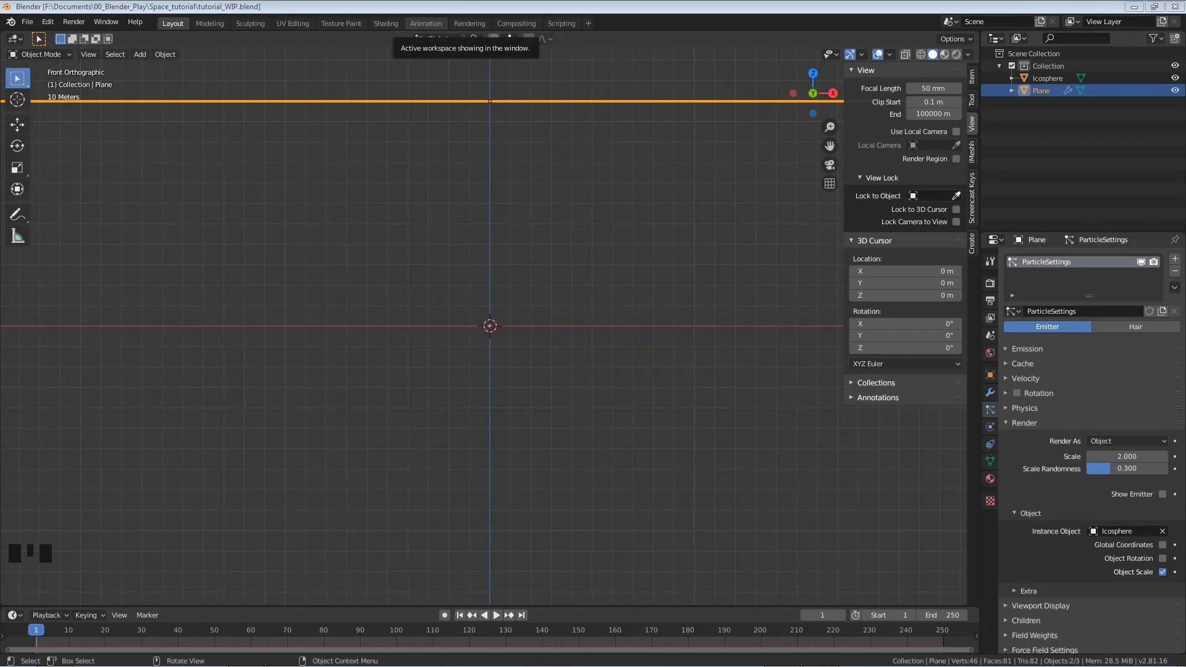
Select the Icosphere and create a new material for it.
click(729, 204)
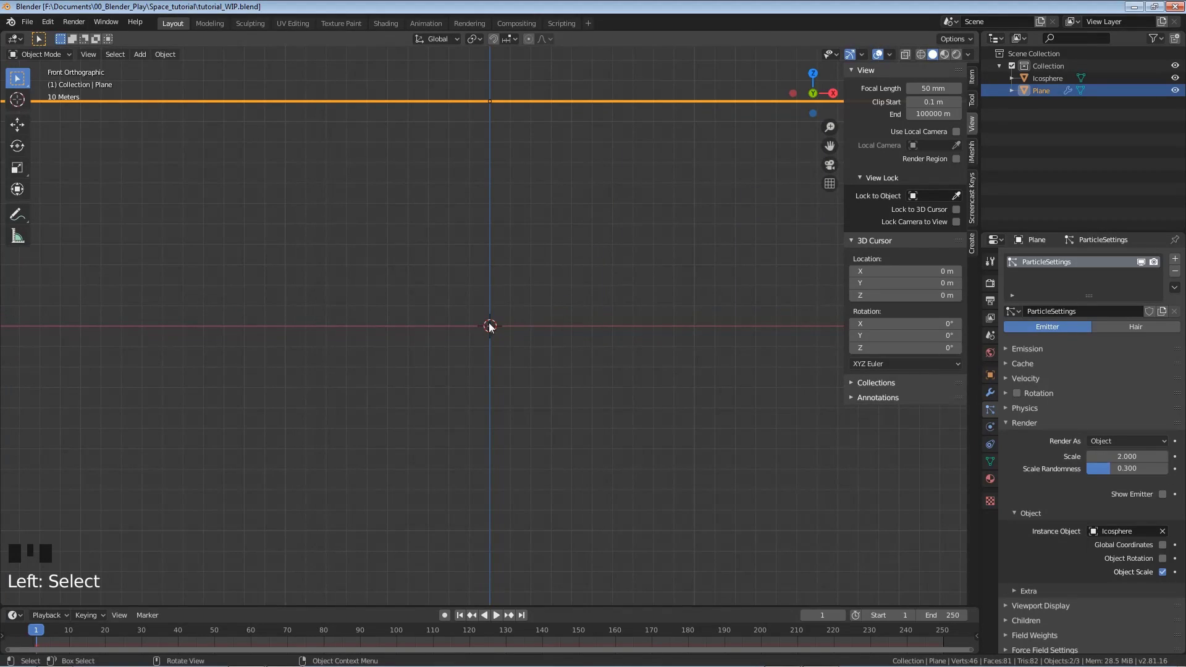
click(1047, 79)
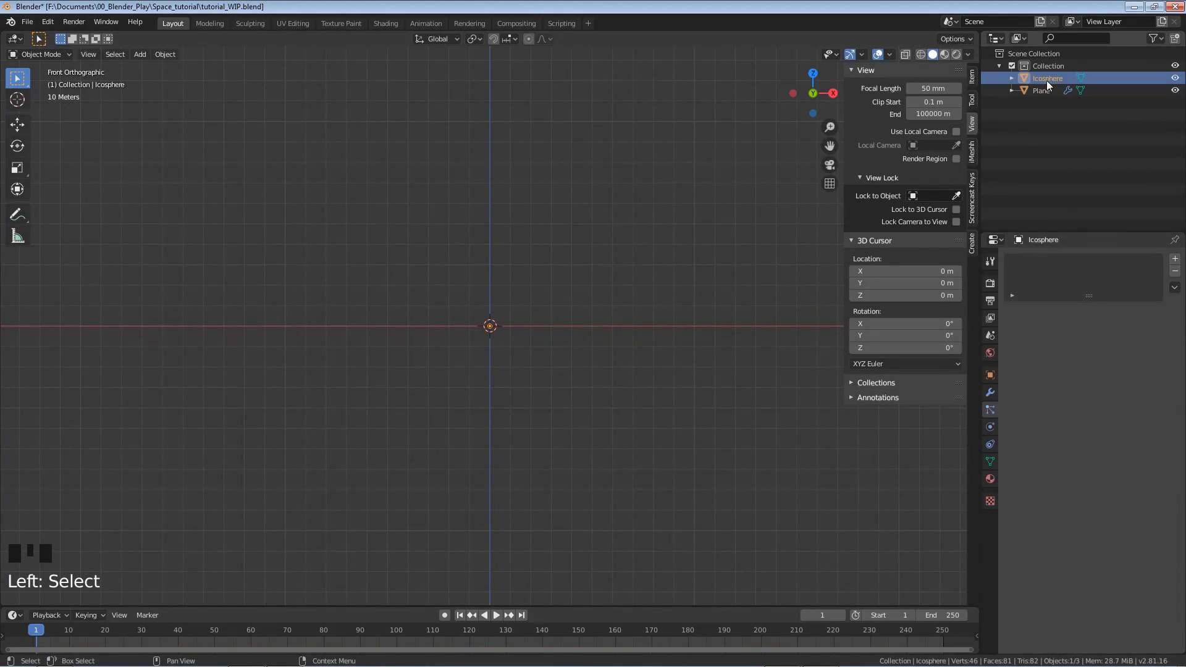
click(990, 479)
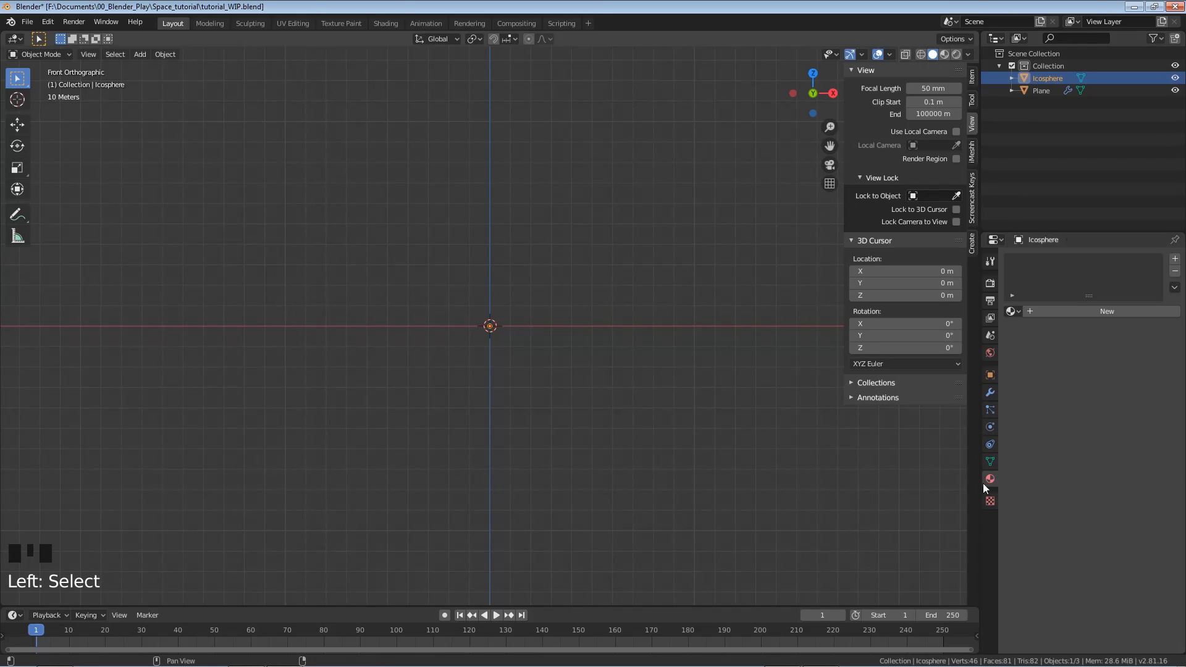
click(1086, 309)
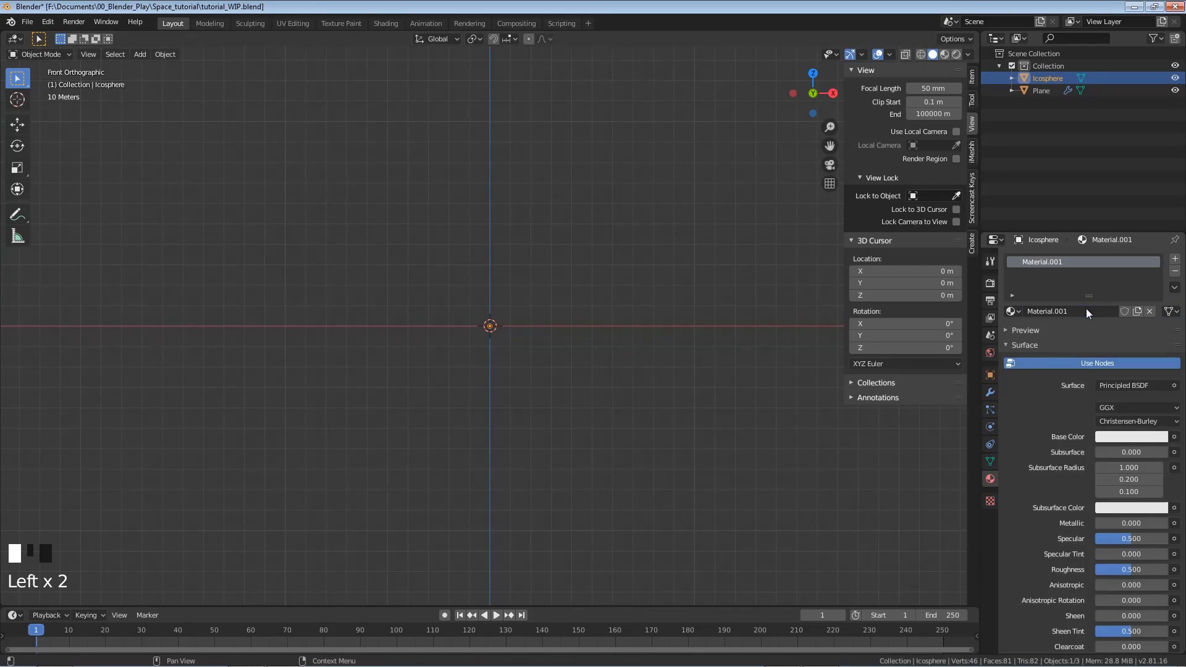
Switch the material's surface shader to Emission with strength 2.
click(1123, 385)
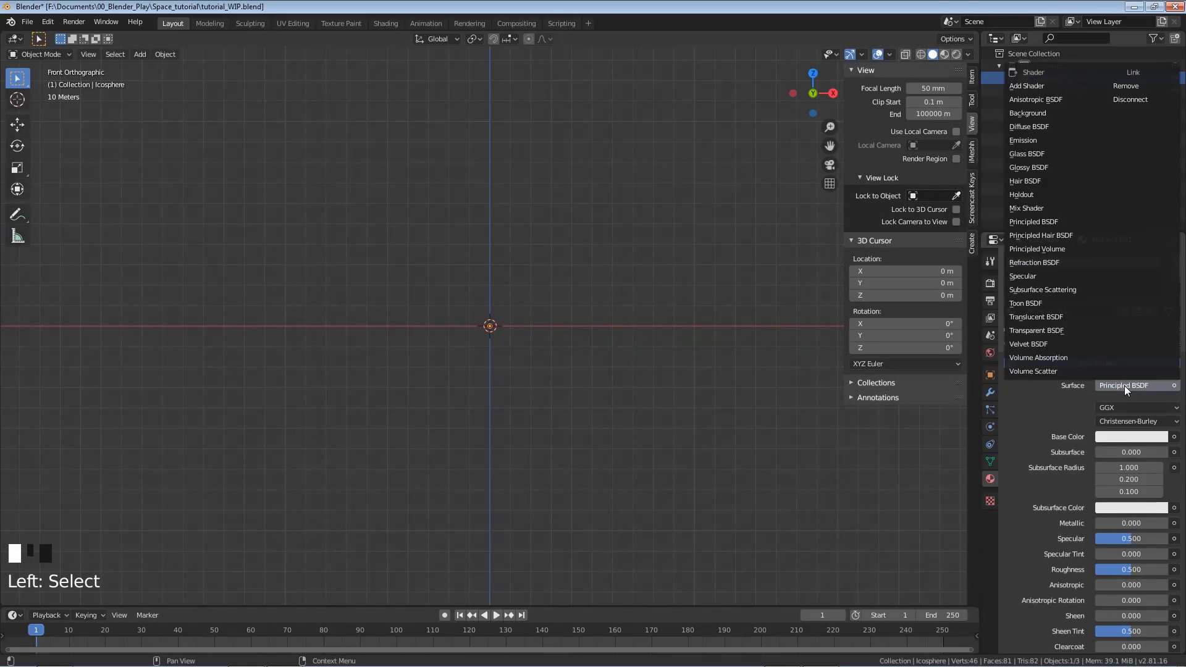
click(1022, 140)
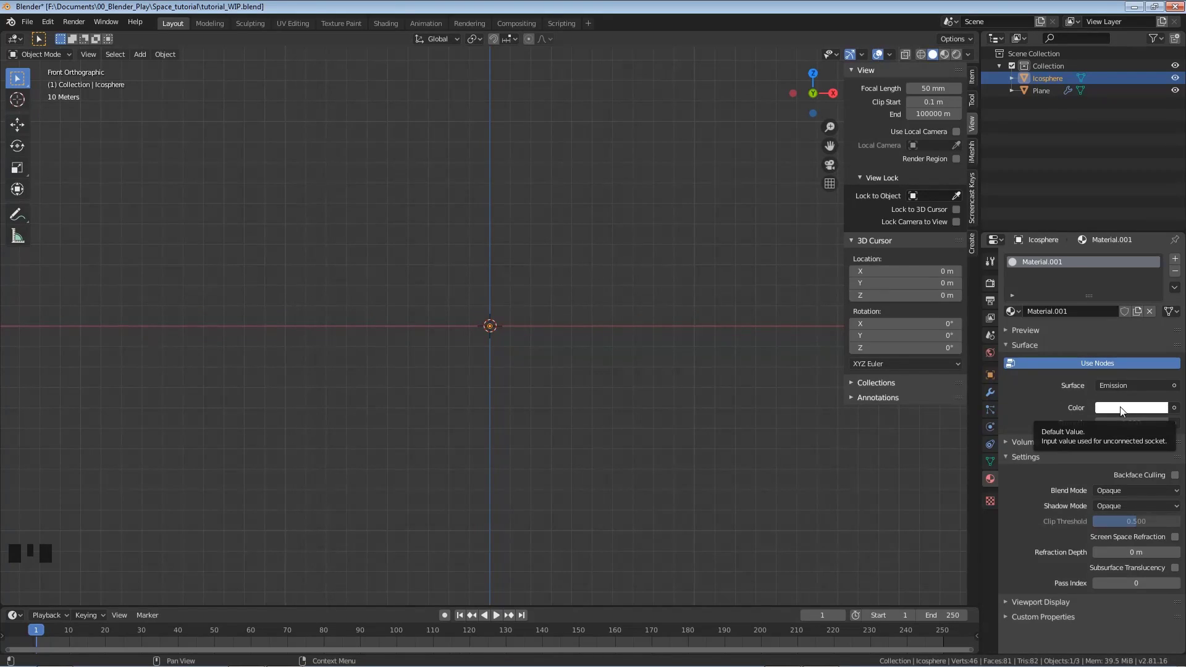
click(1128, 423)
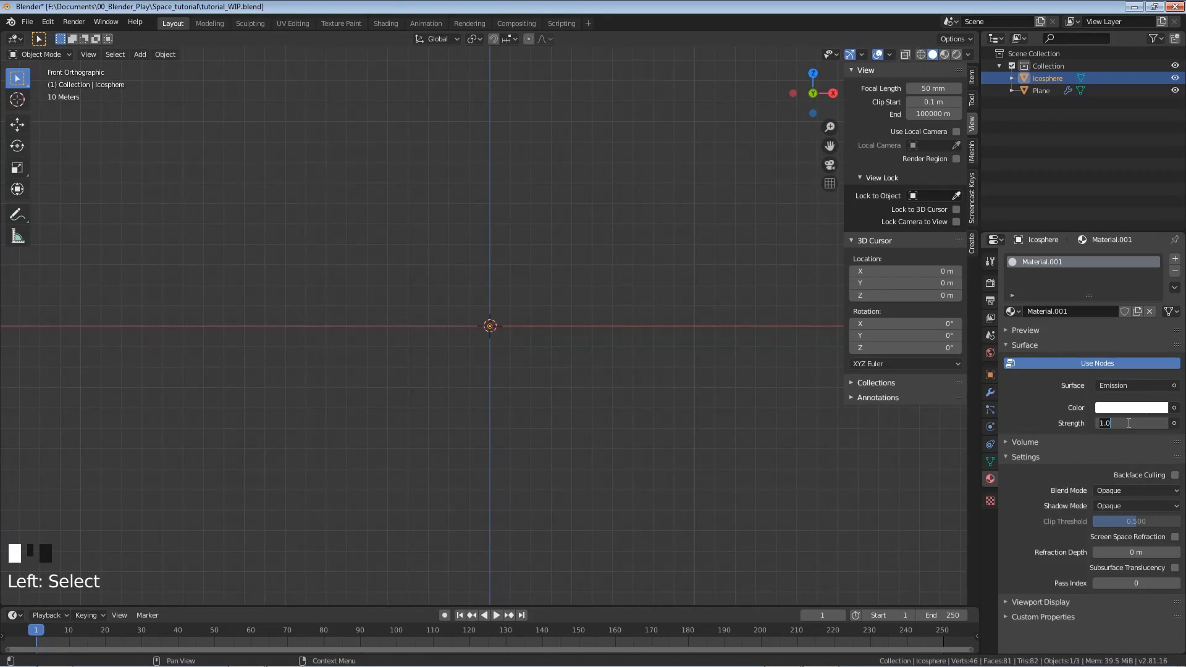
text(2)
key(Return)
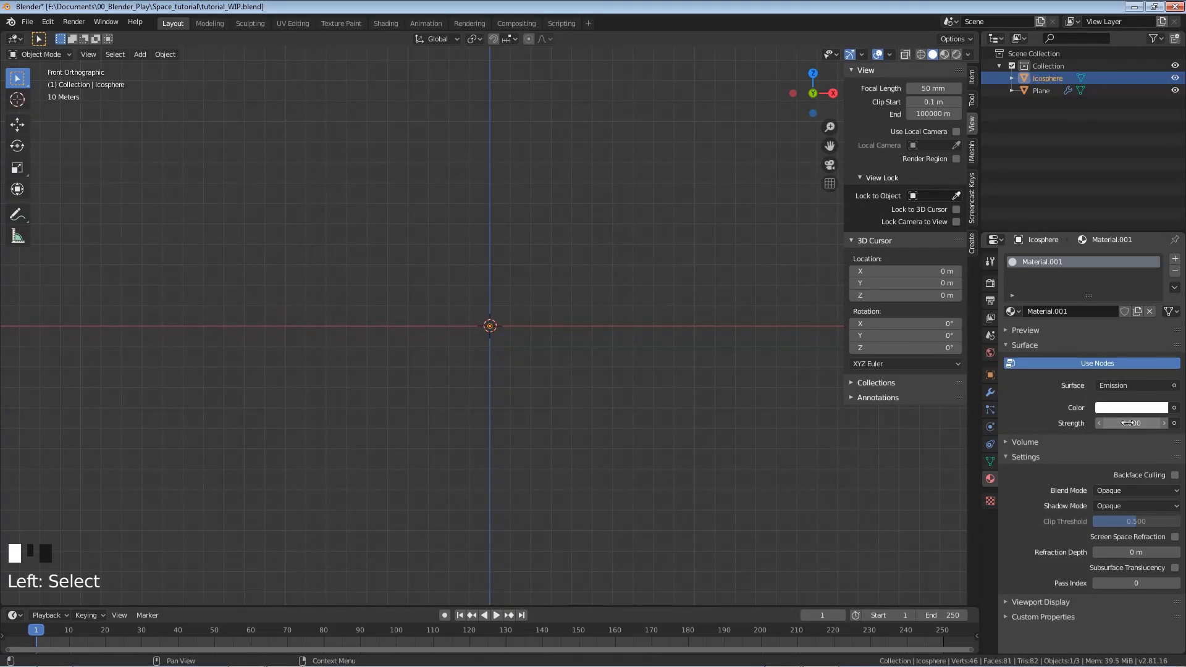
Darken the World background colour to black.
click(990, 353)
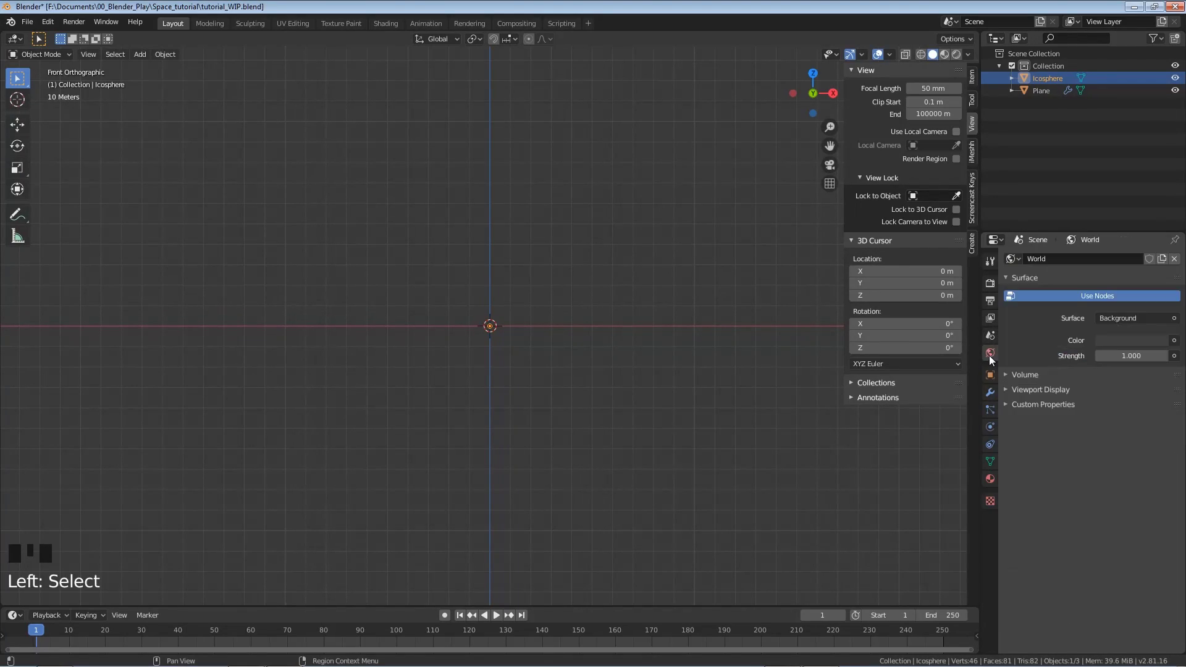
click(1118, 340)
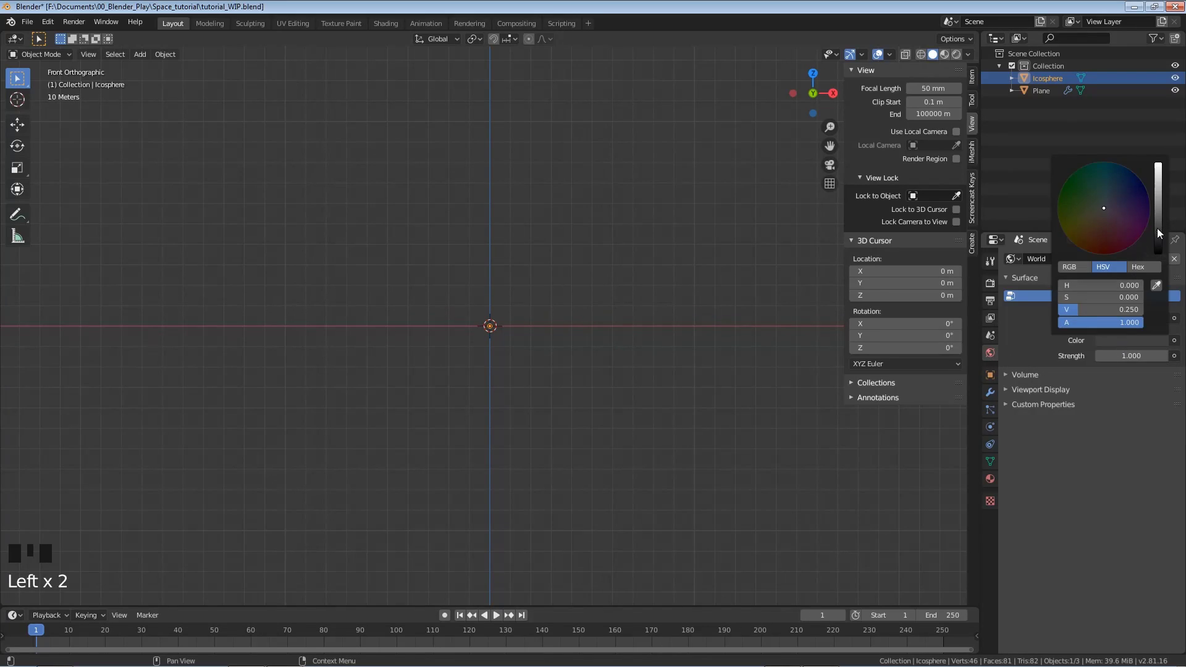
drag(1157, 233, 1158, 254)
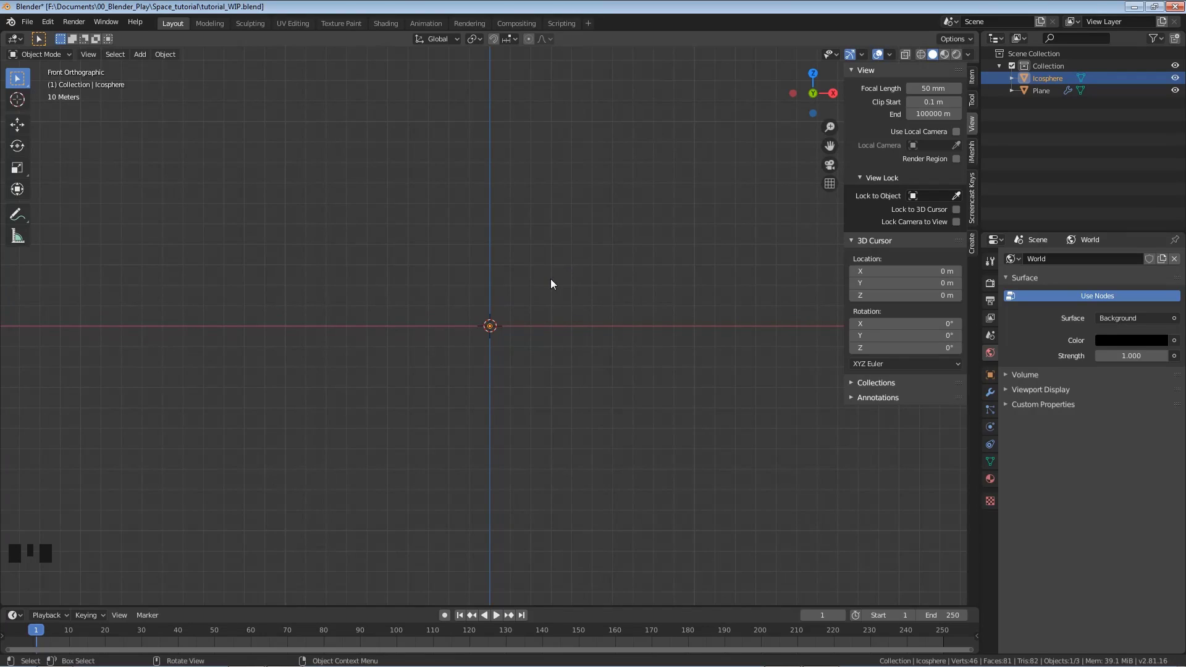
Switch to rendered shading and play the particle animation, stopping at frame 140.
key(z)
click(552, 218)
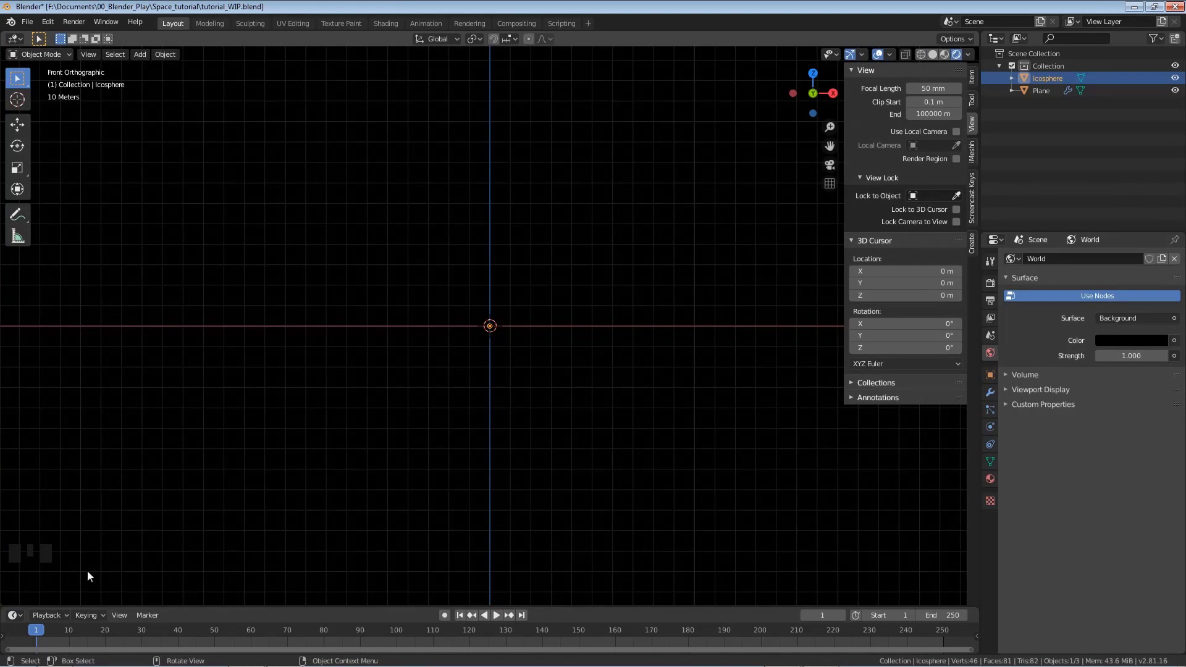
key(space)
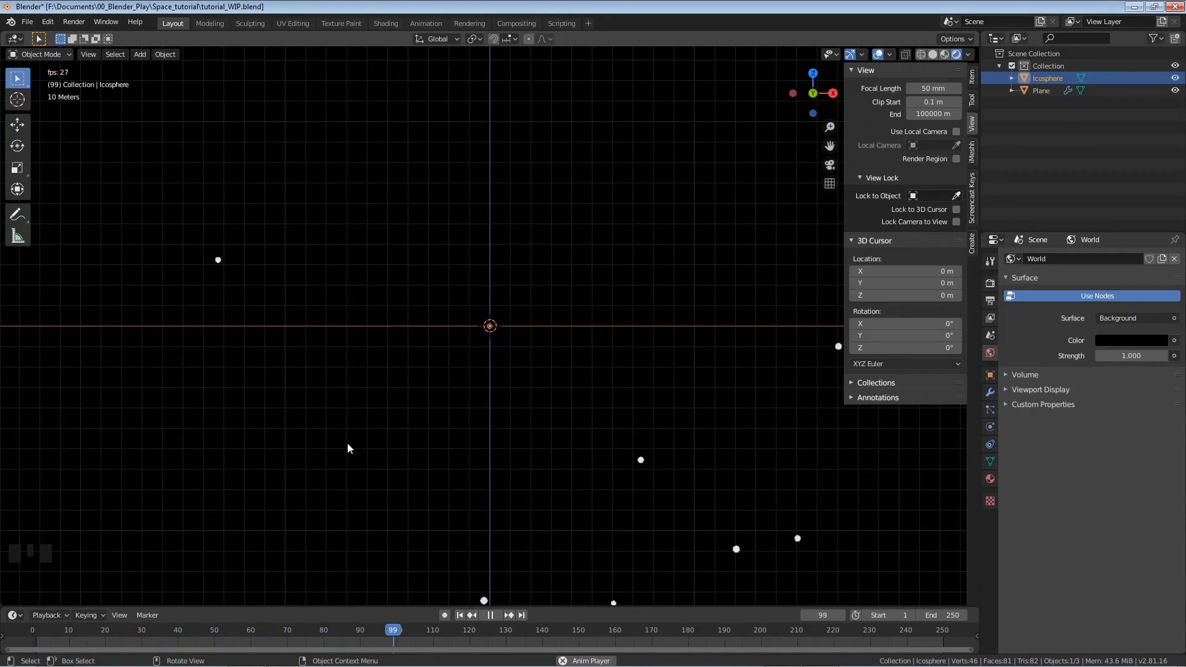
key(space)
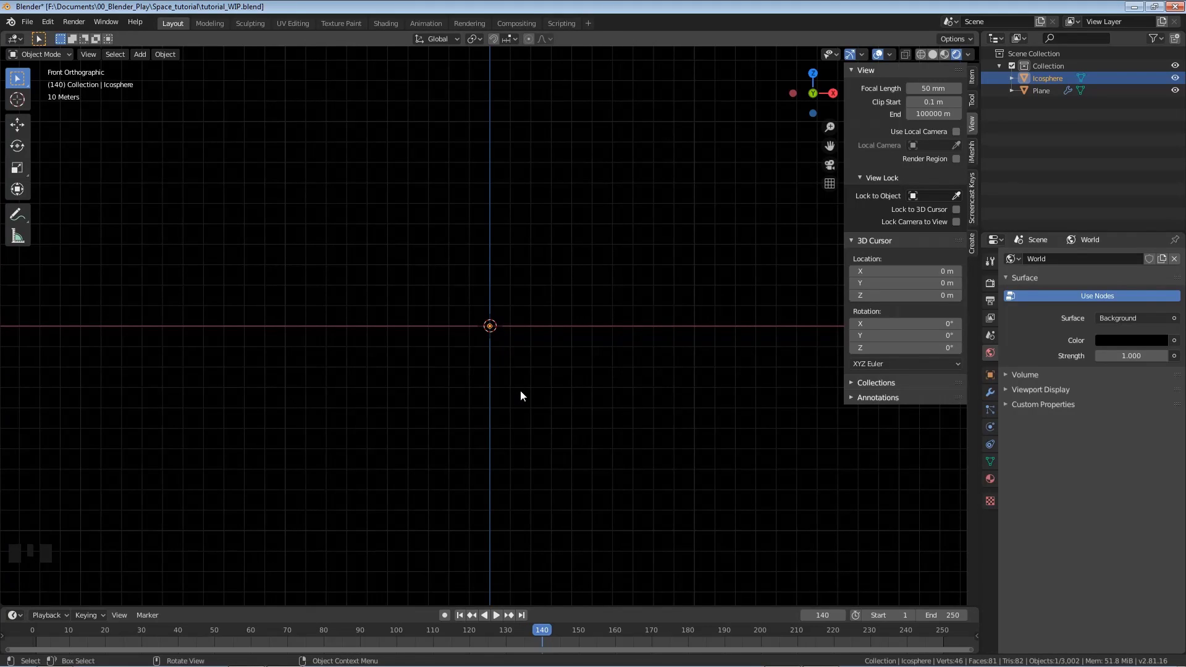
Zoom out and orbit over the star field, return to front view, and save.
scroll(520, 391, down, 6)
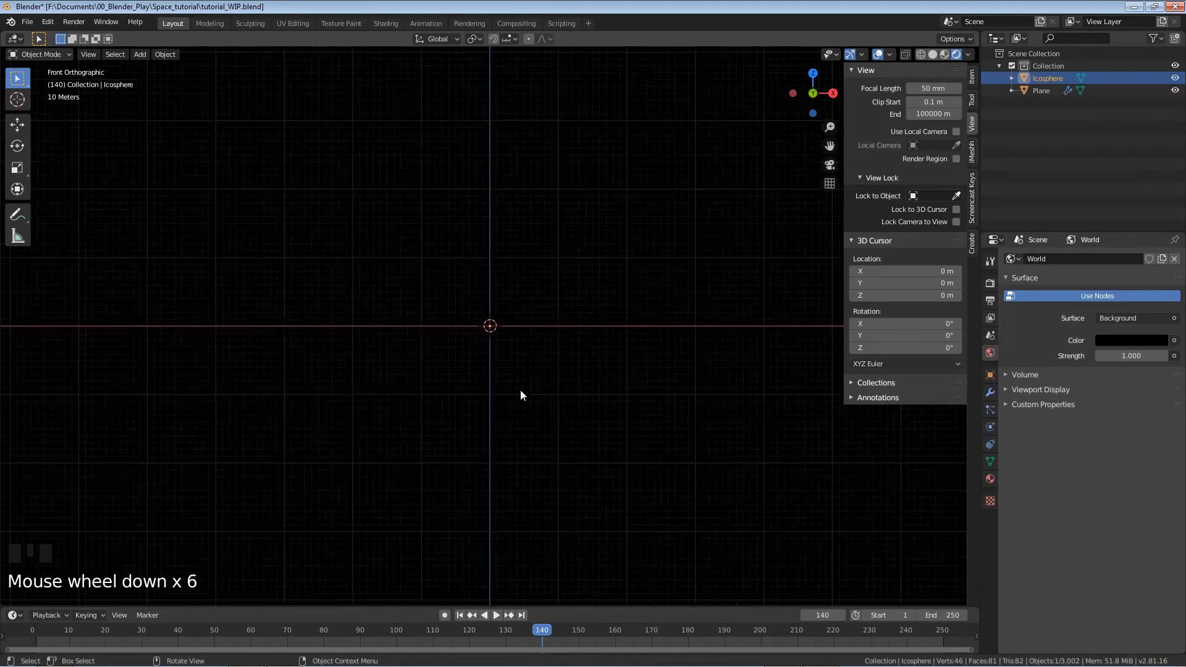
scroll(520, 396, down, 13)
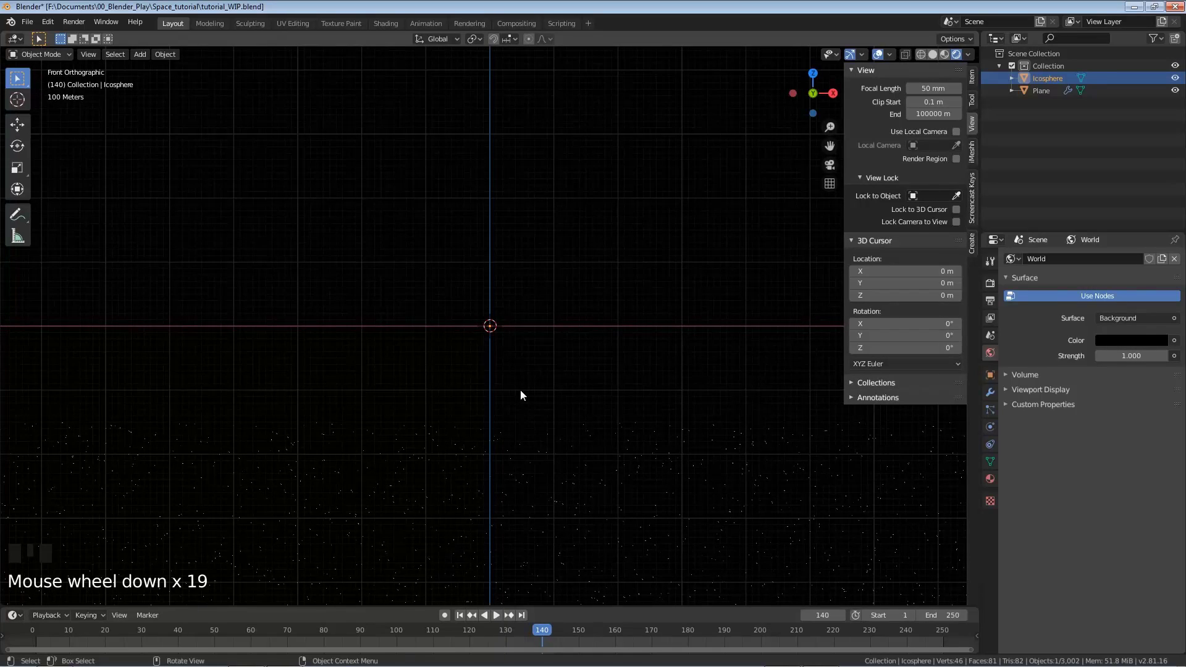
scroll(520, 396, down, 3)
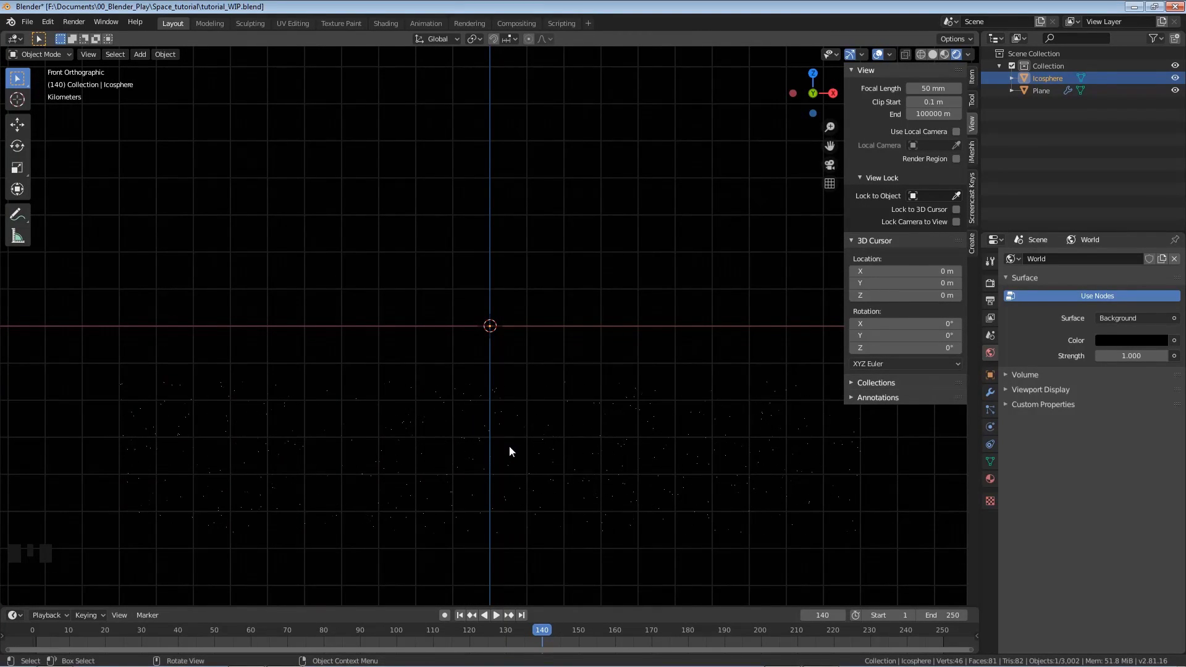
shift+middle_drag(518, 460, 509, 381)
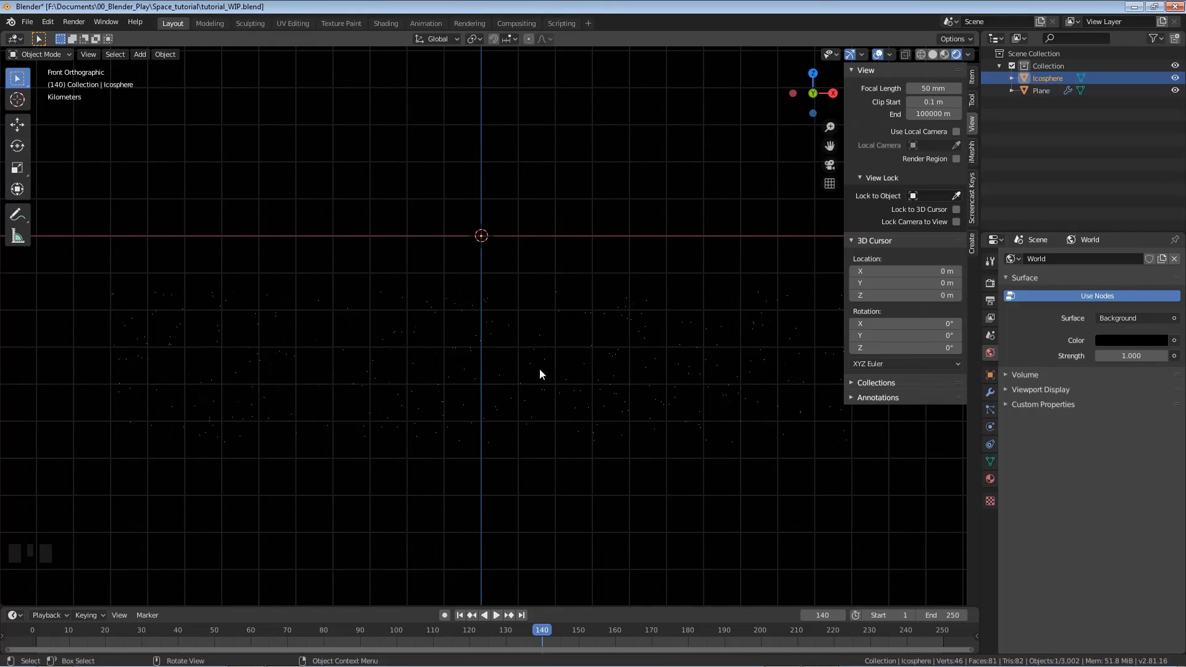
middle_drag(547, 366, 525, 377)
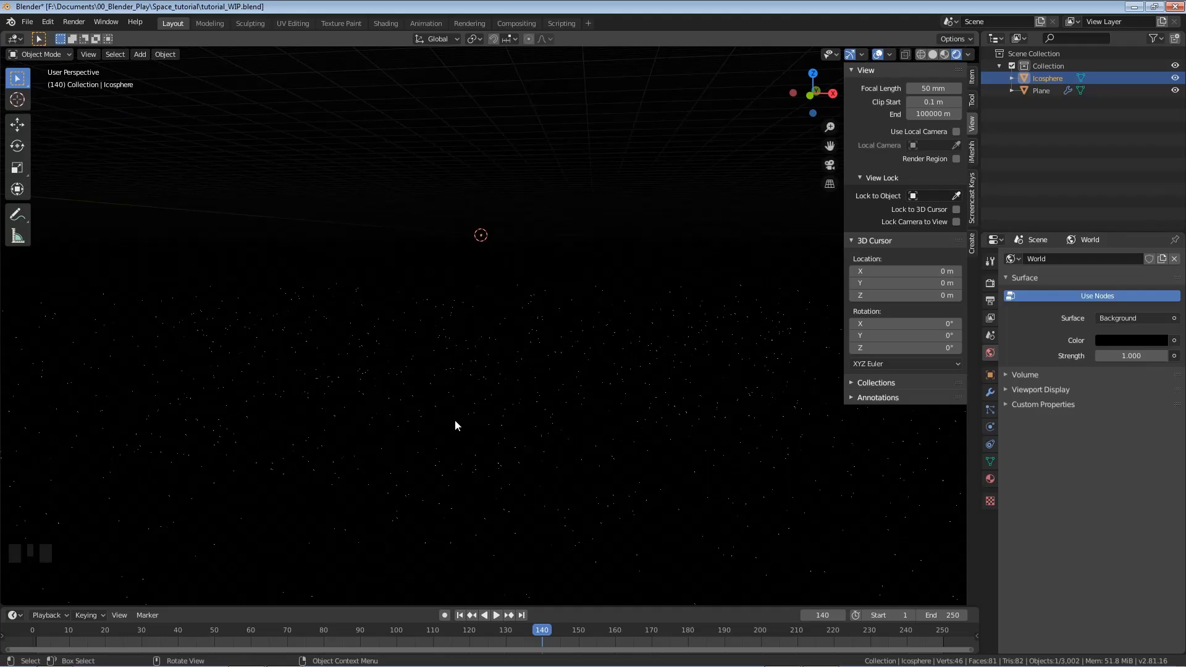
middle_drag(455, 425, 479, 413)
scroll(468, 441, down, 2)
key(KP_1)
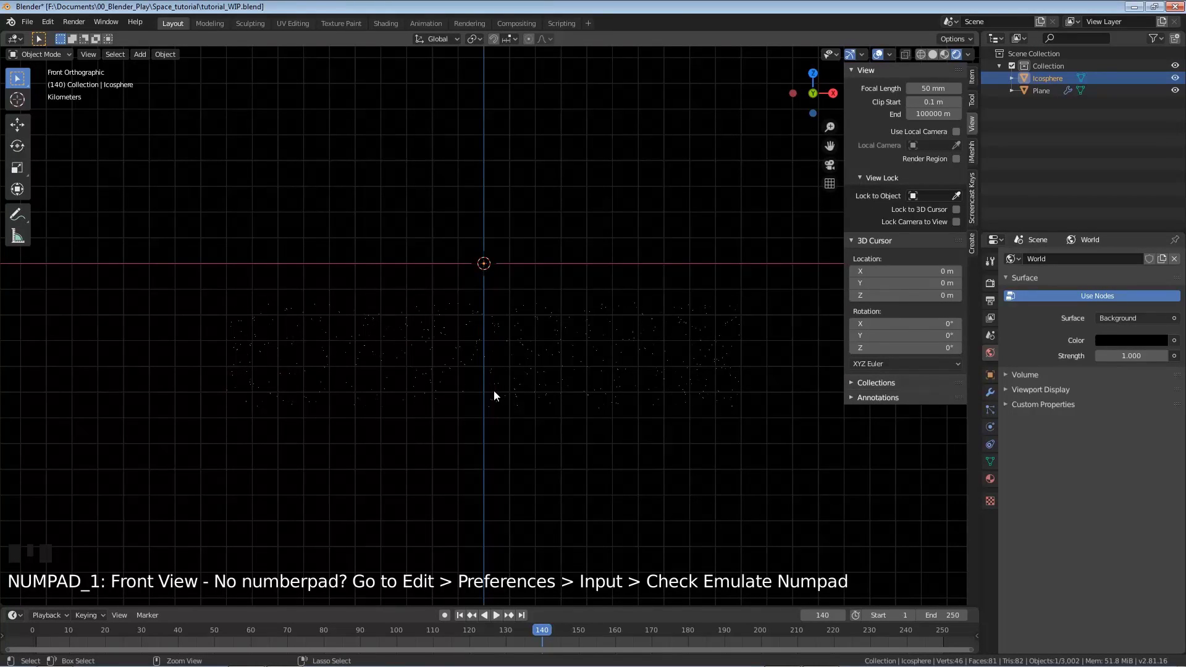
key(ctrl+s)
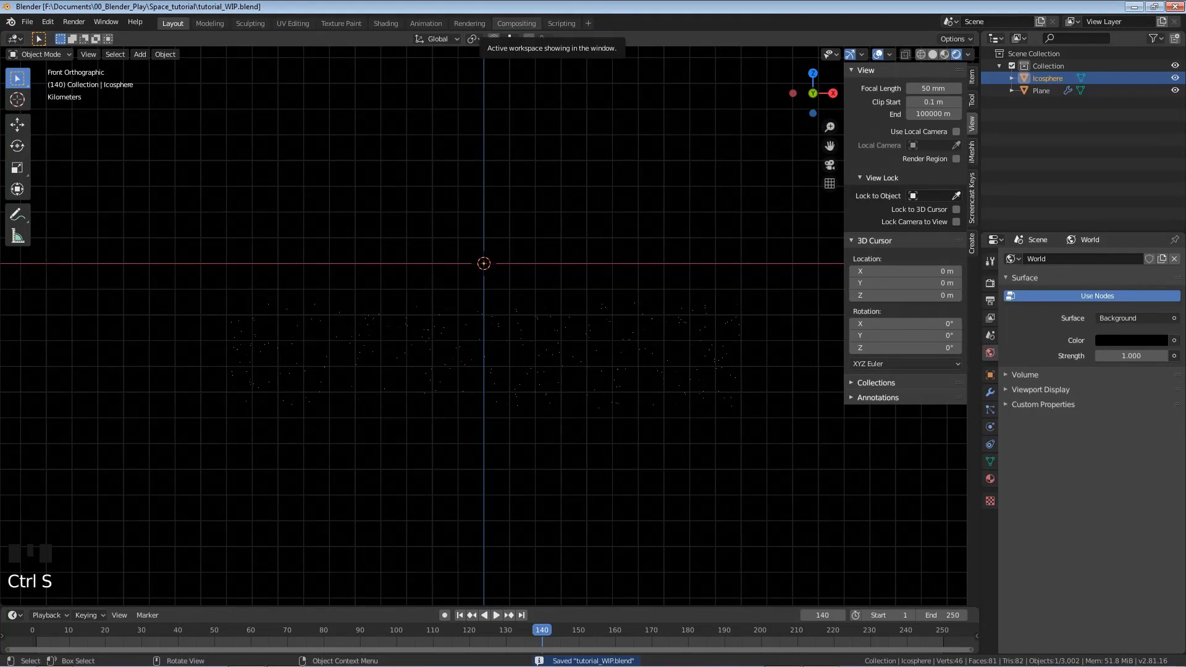
Enable Bloom in the render properties and expand its settings.
click(672, 18)
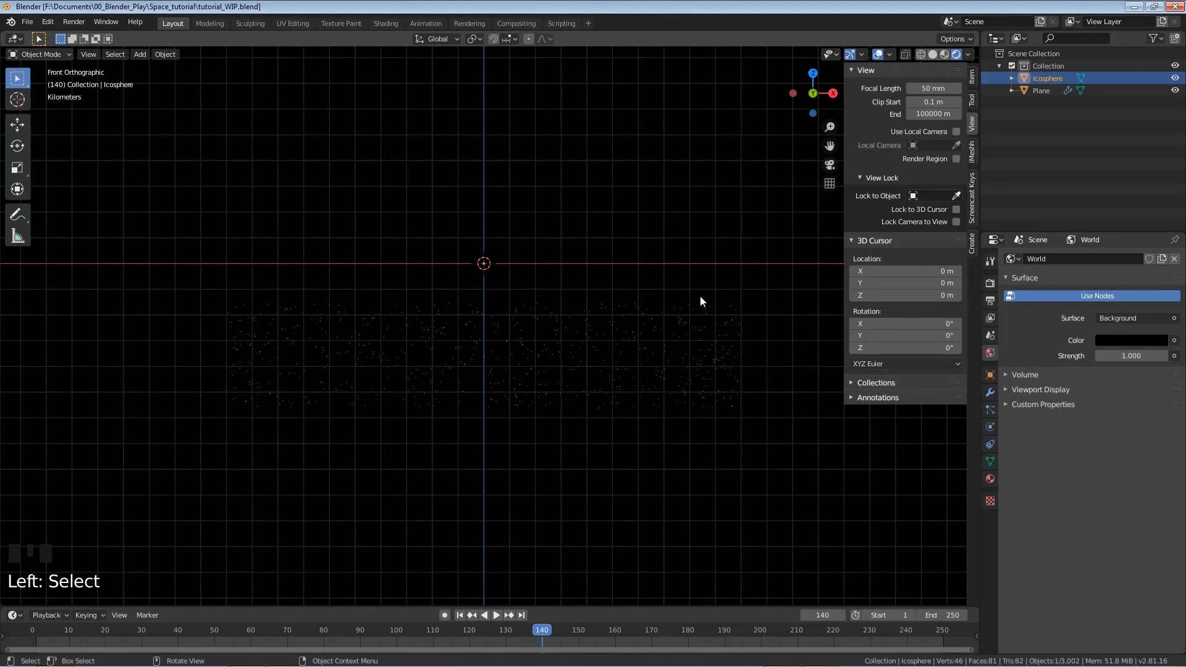
click(990, 285)
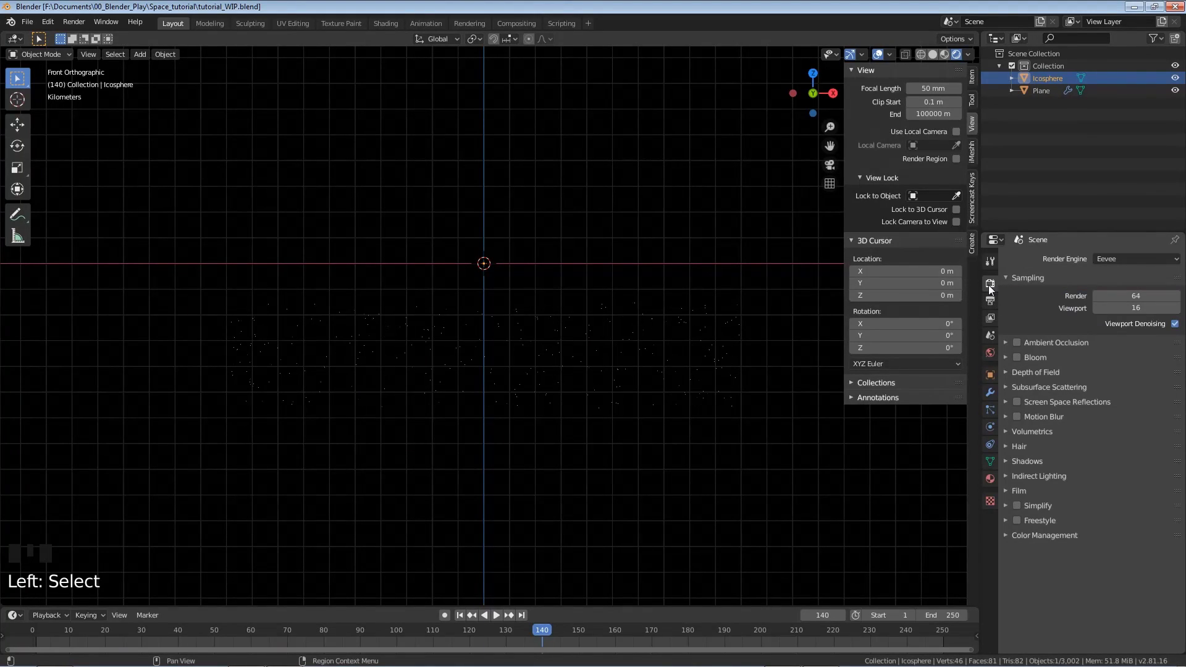
click(1017, 357)
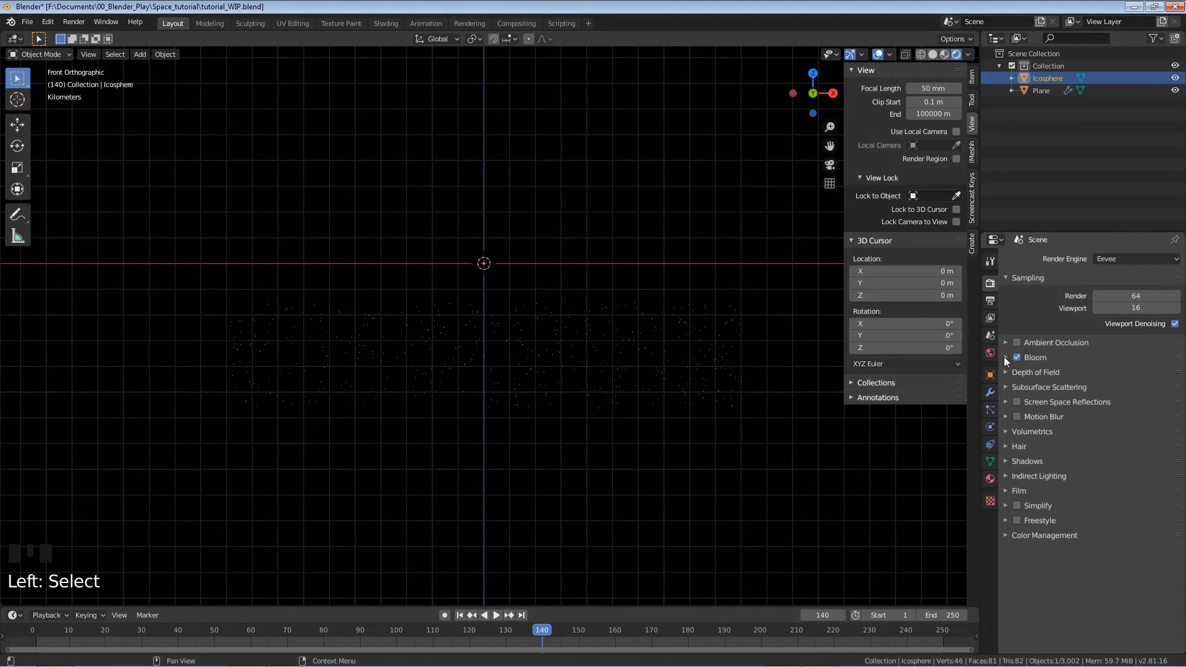
click(1004, 358)
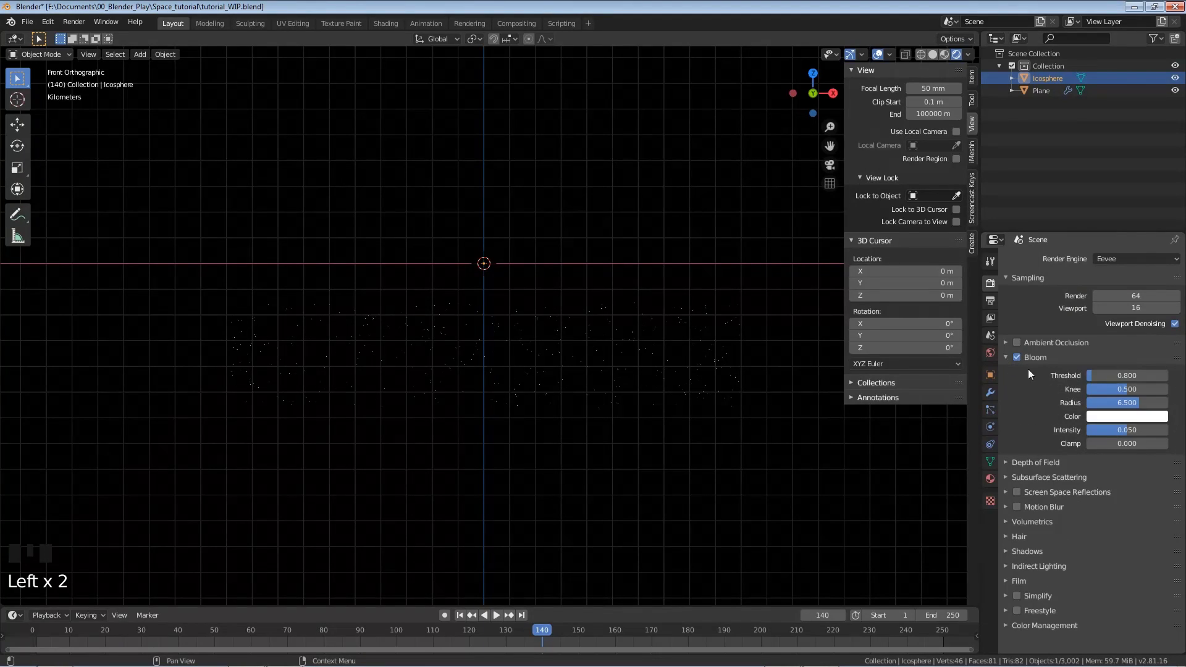
Set Bloom threshold 0, knee 0, radius 10 and intensity 1.
click(1123, 377)
text(0)
key(Tab)
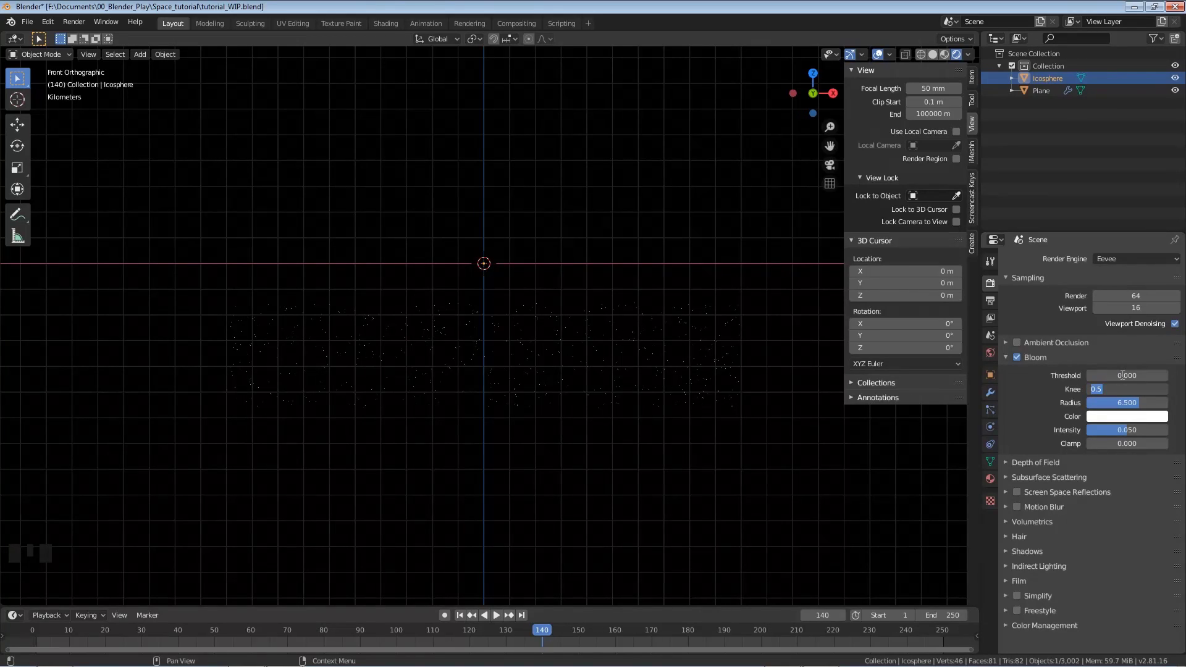
text(0)
key(Tab)
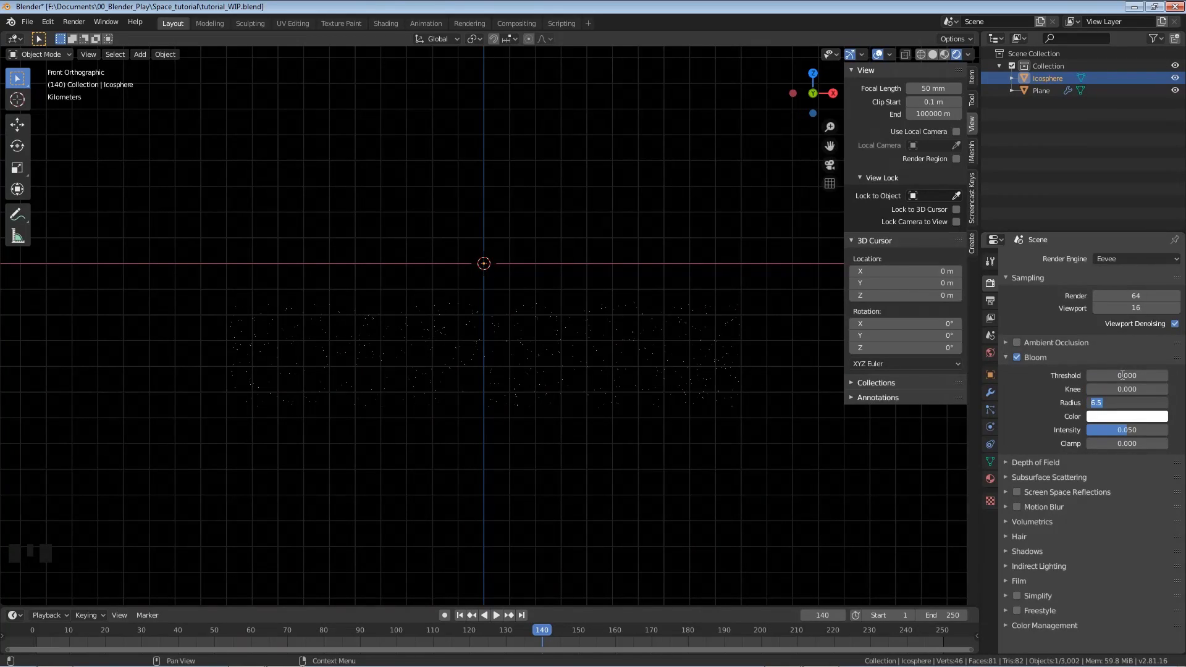
text(10)
key(Tab)
text(1)
key(Return)
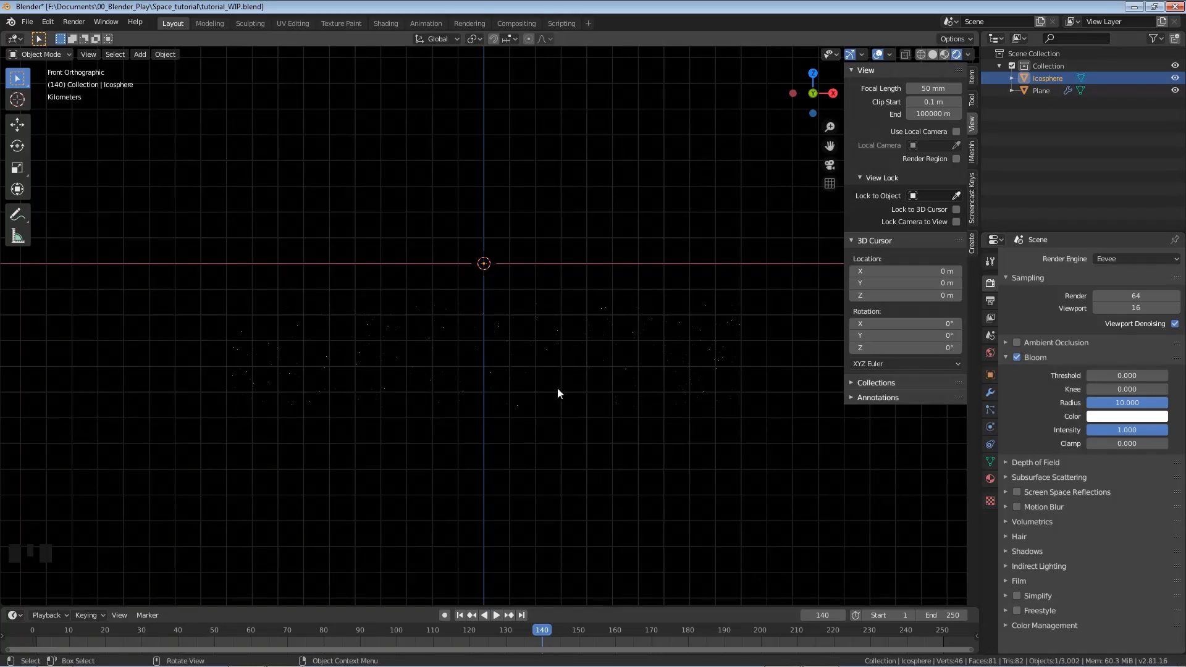
scroll(557, 388, up, 6)
scroll(556, 388, up, 4)
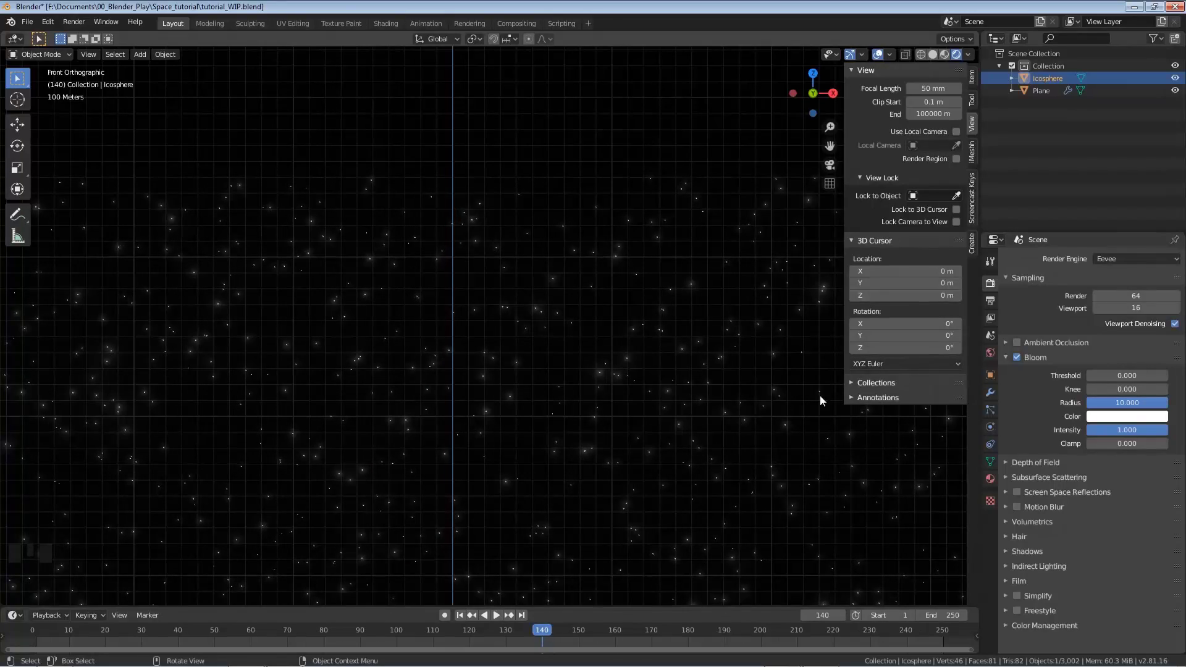
Change the Bloom color to light blue (H 0.590, S 0.522, V 1.000).
click(1017, 357)
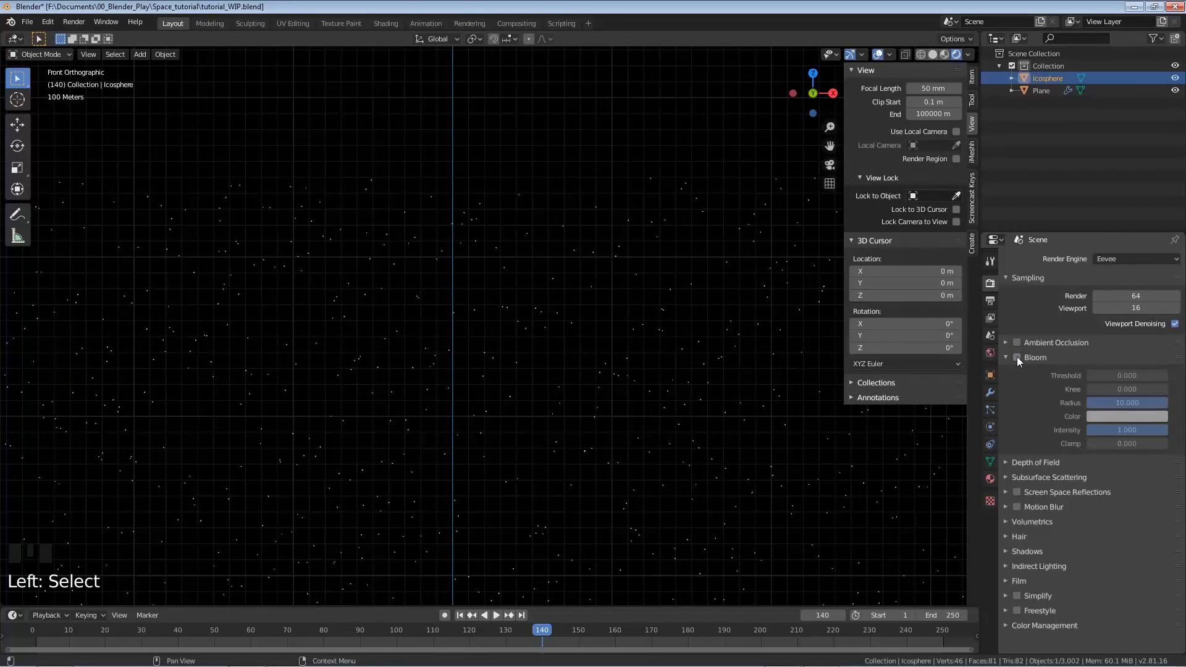
click(1017, 357)
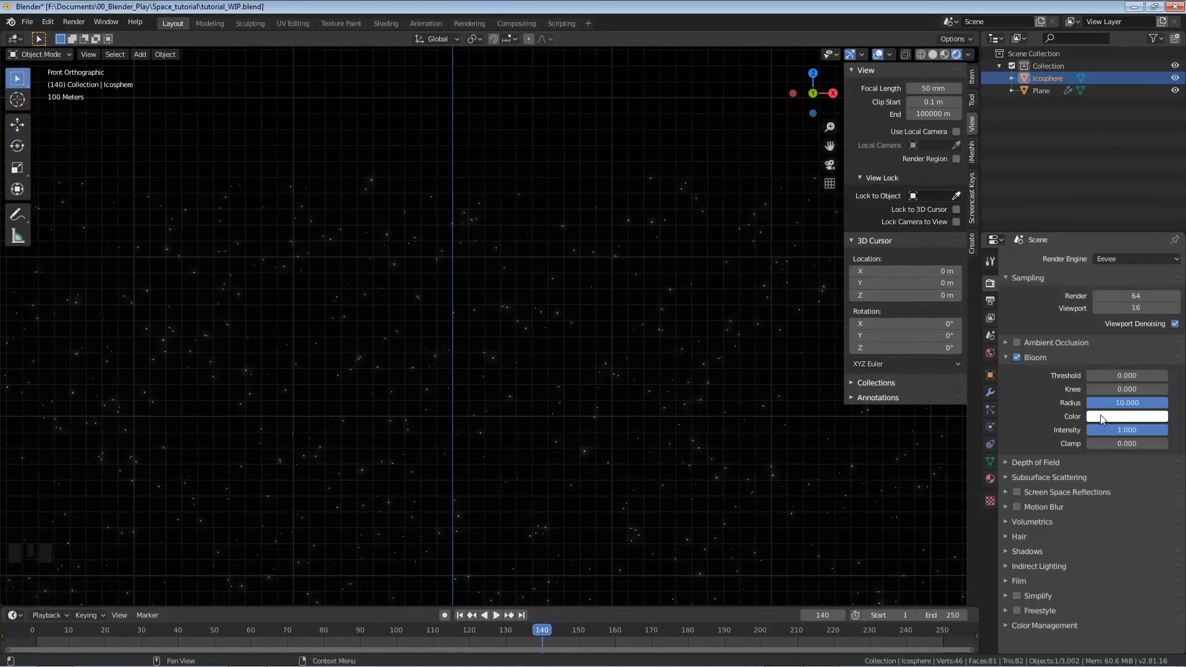
click(1118, 418)
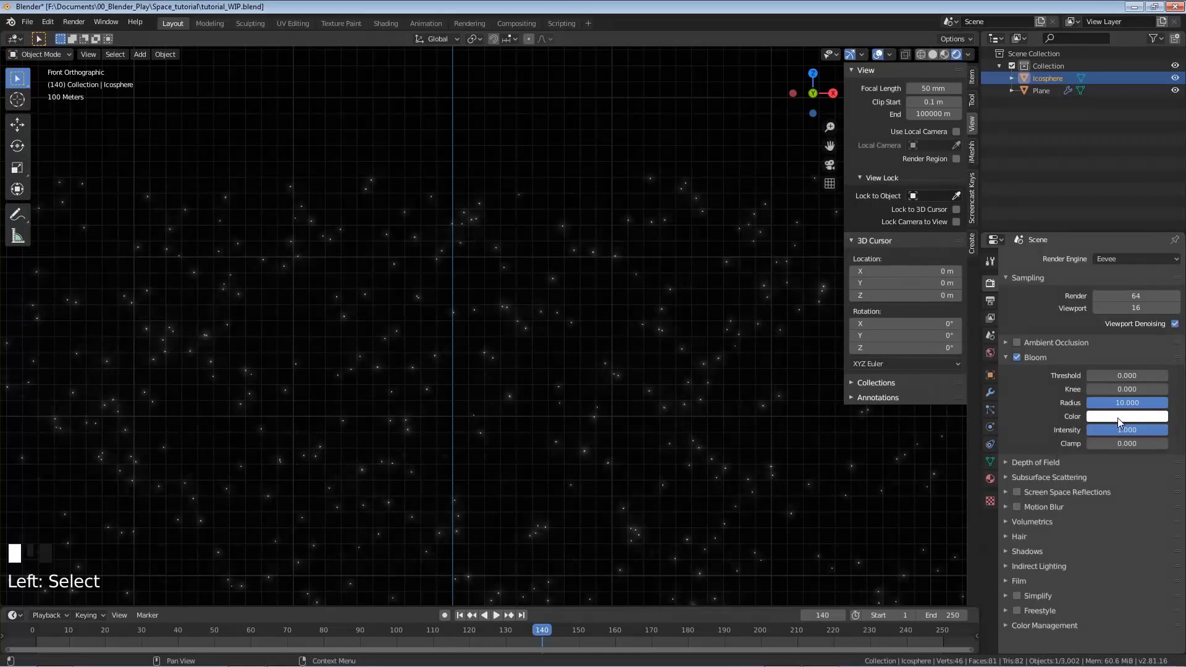
drag(1113, 282, 1133, 260)
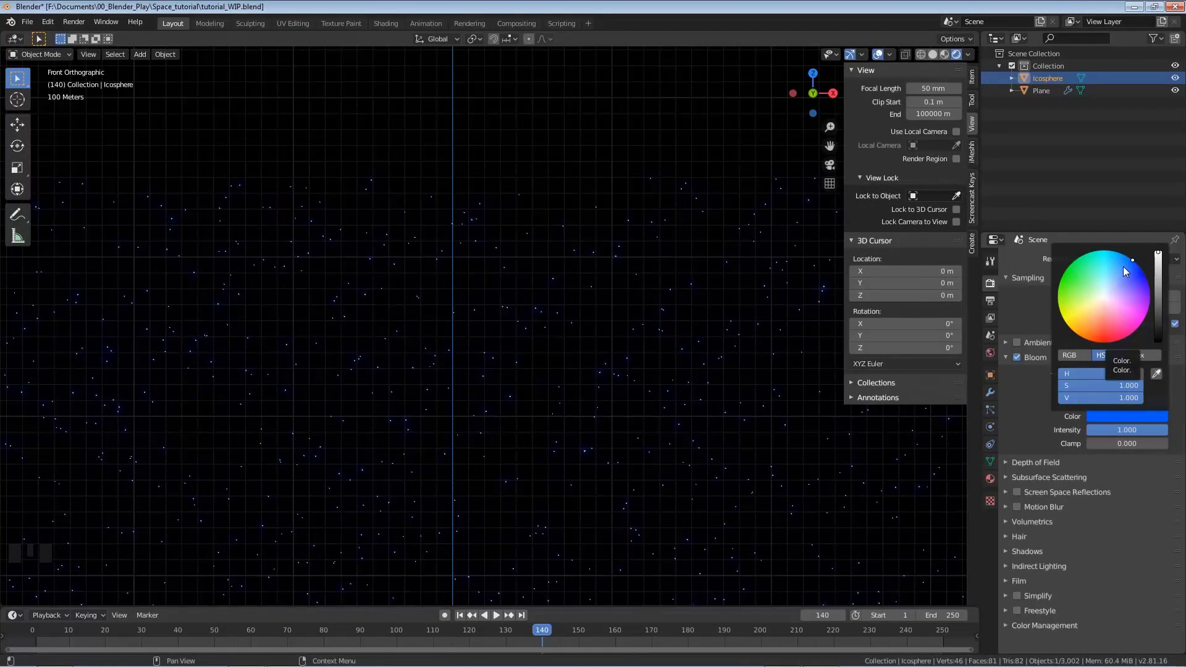
click(1116, 278)
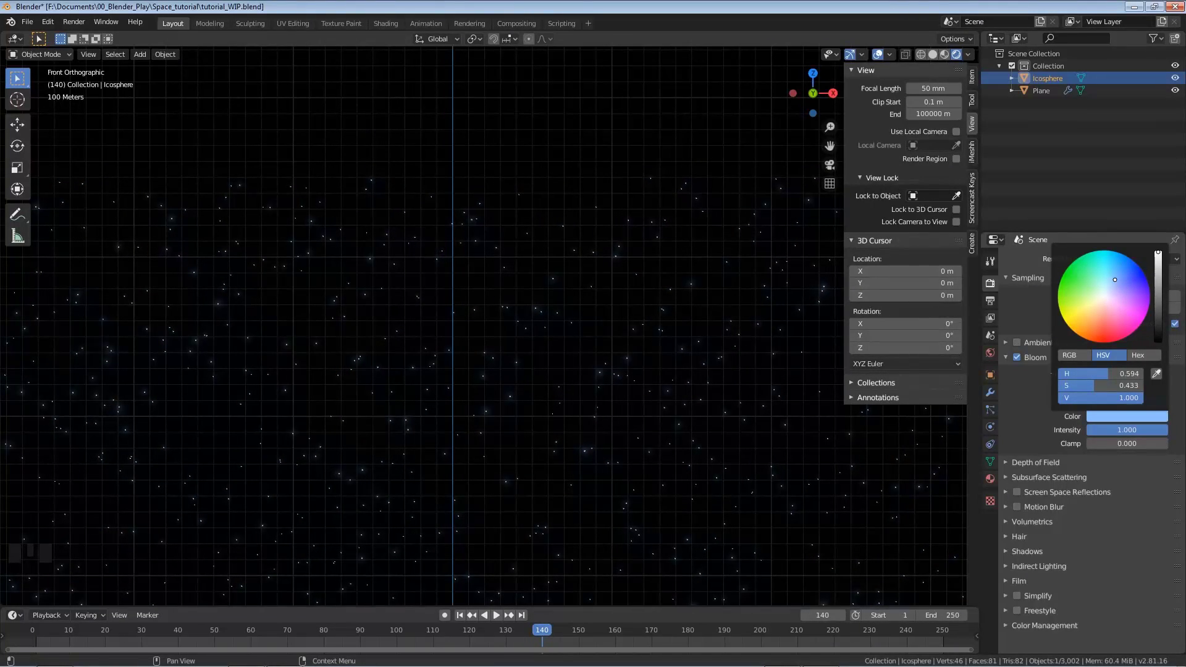
click(1117, 276)
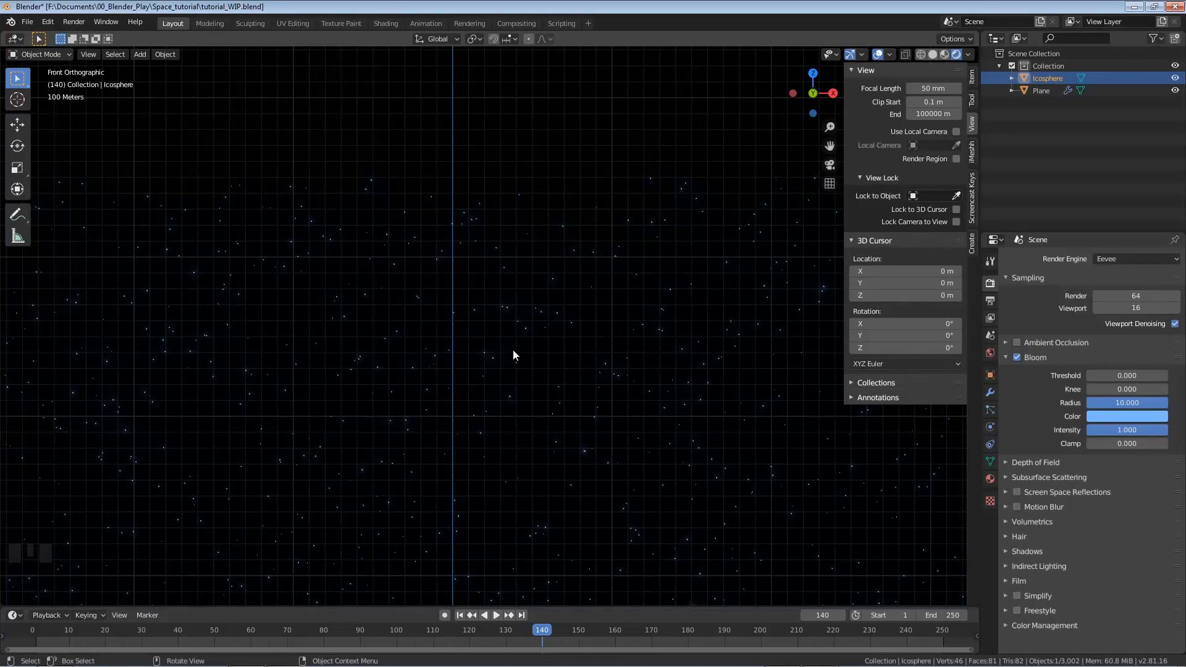
Turn off the viewport grid overlay, reframe the star field, and save tutorial_WIP.blend.
click(889, 55)
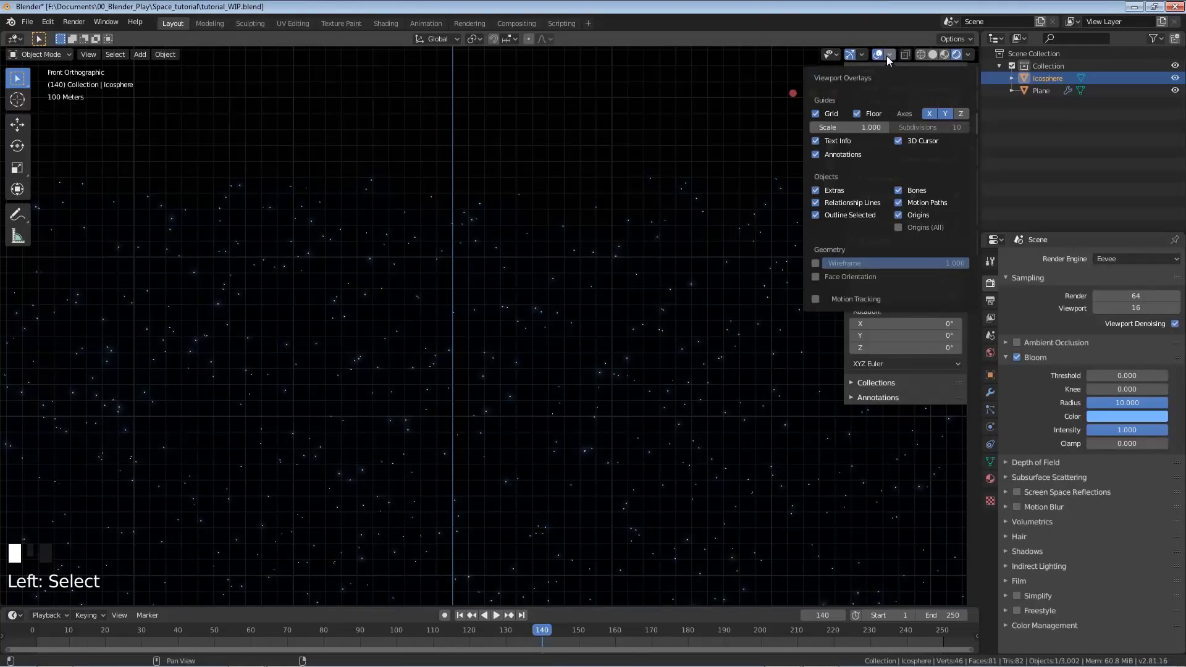
click(817, 112)
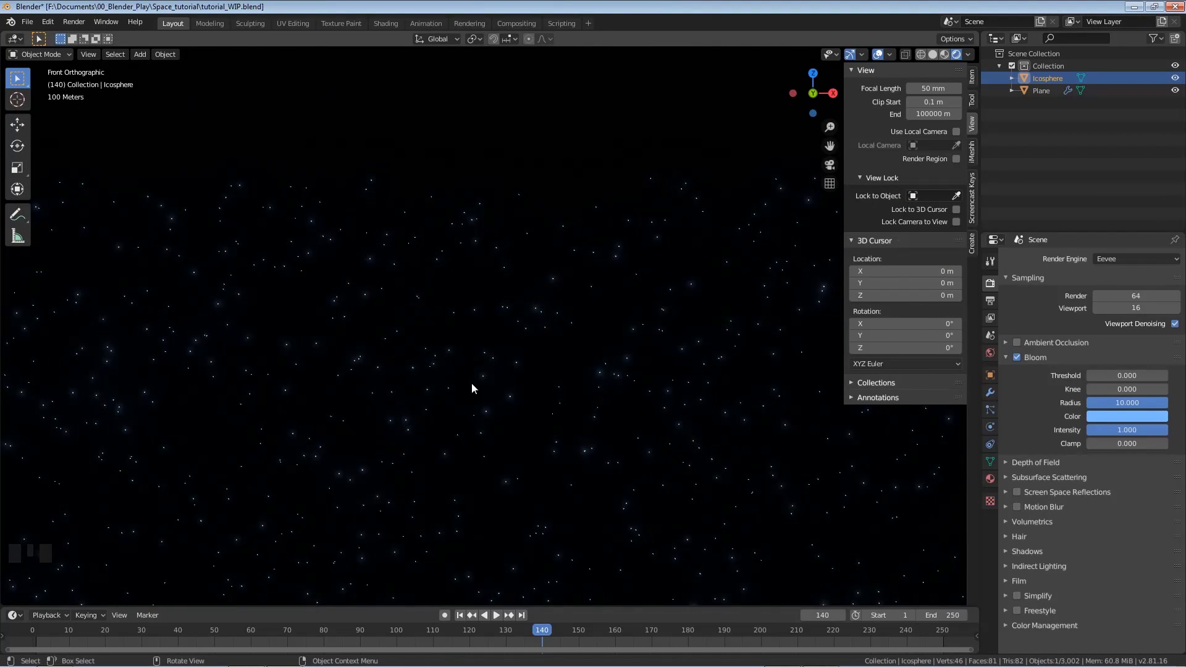
scroll(475, 388, down, 2)
scroll(497, 414, down, 2)
shift+middle_drag(506, 438, 517, 376)
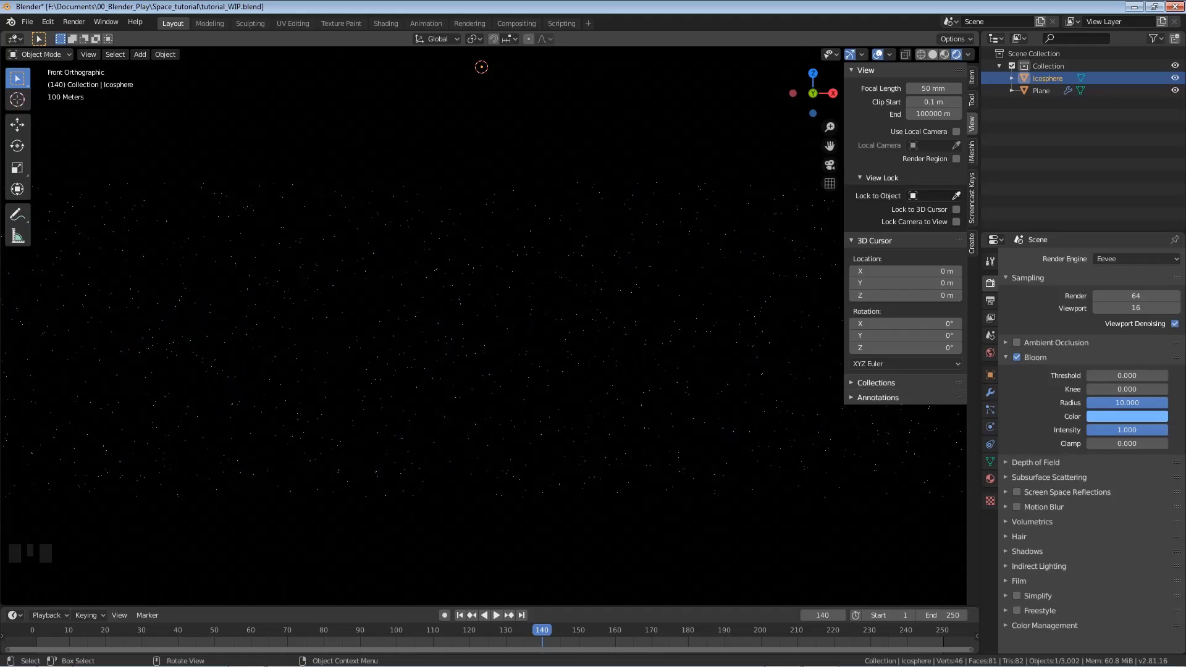
key(ctrl+s)
Select the Plane emitter object in the Outliner.
click(700, 75)
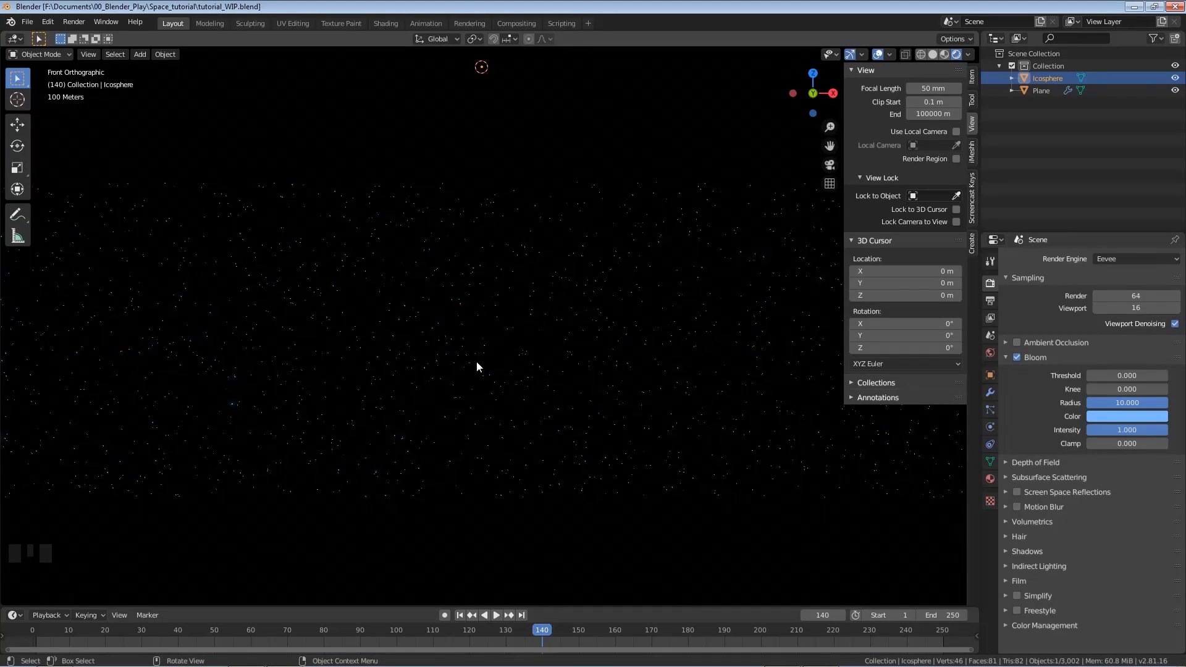
click(1041, 91)
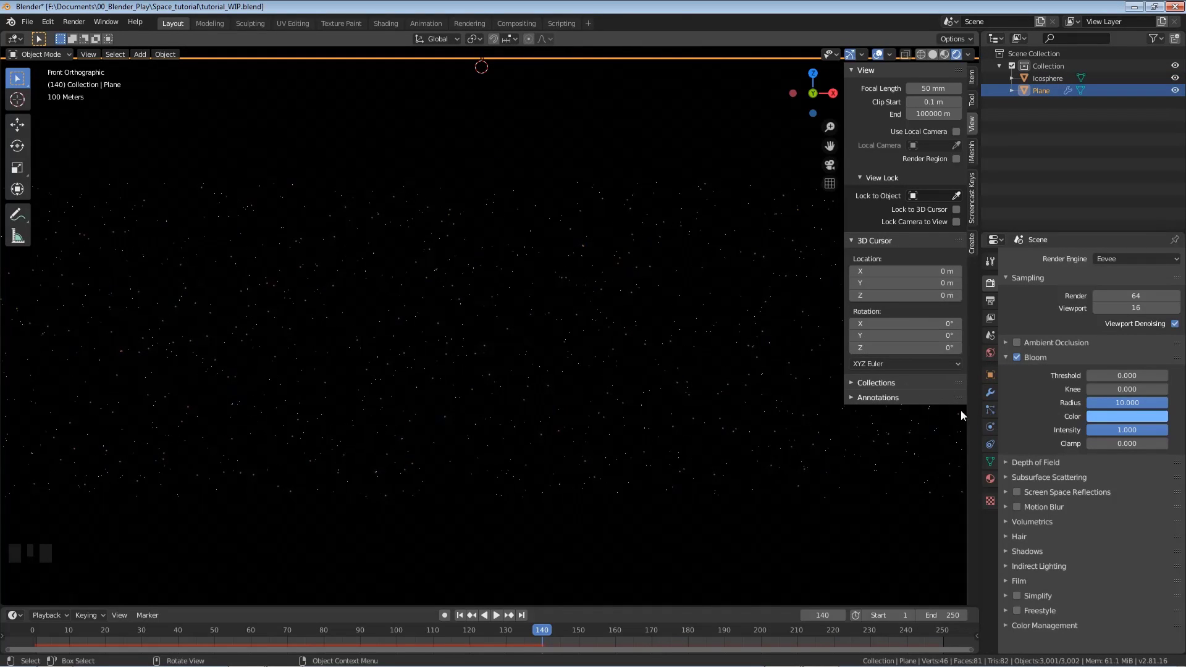
Convert the Plane's particle system into 3000 separate Icosphere objects.
click(990, 411)
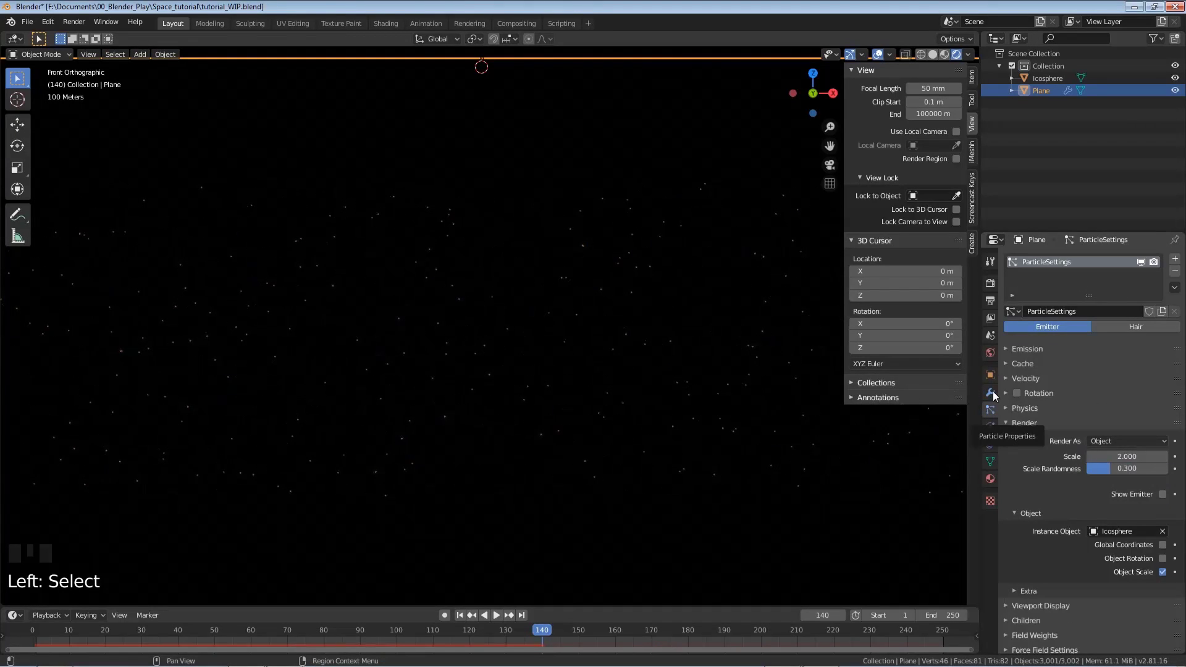
click(991, 393)
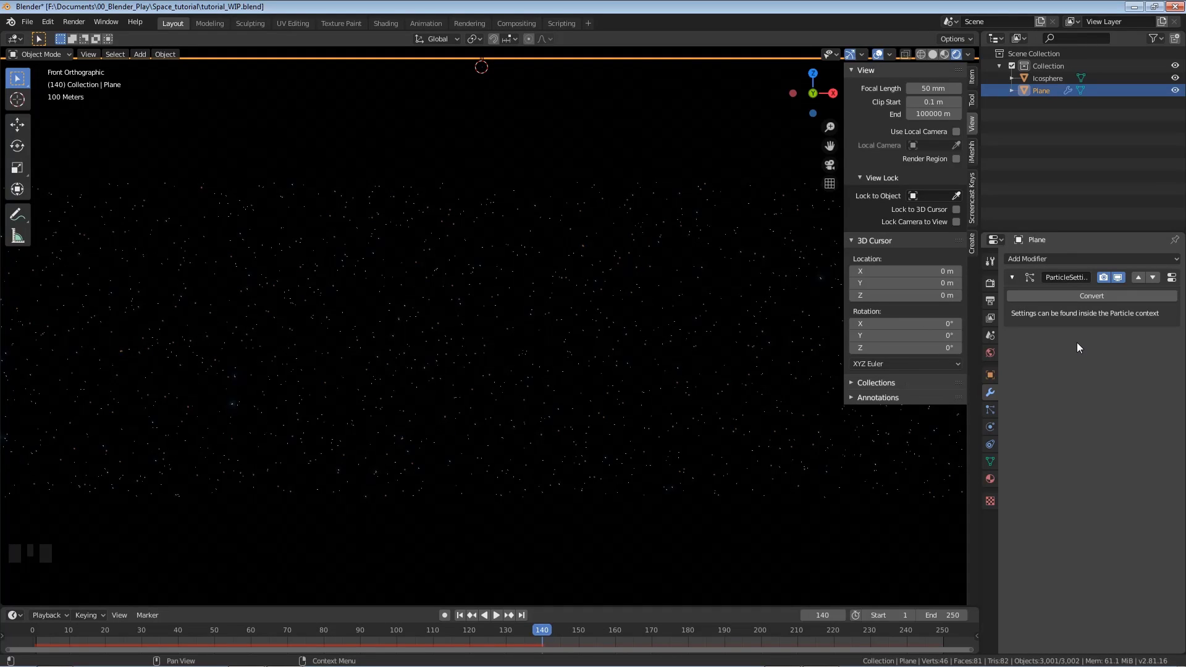
click(1031, 298)
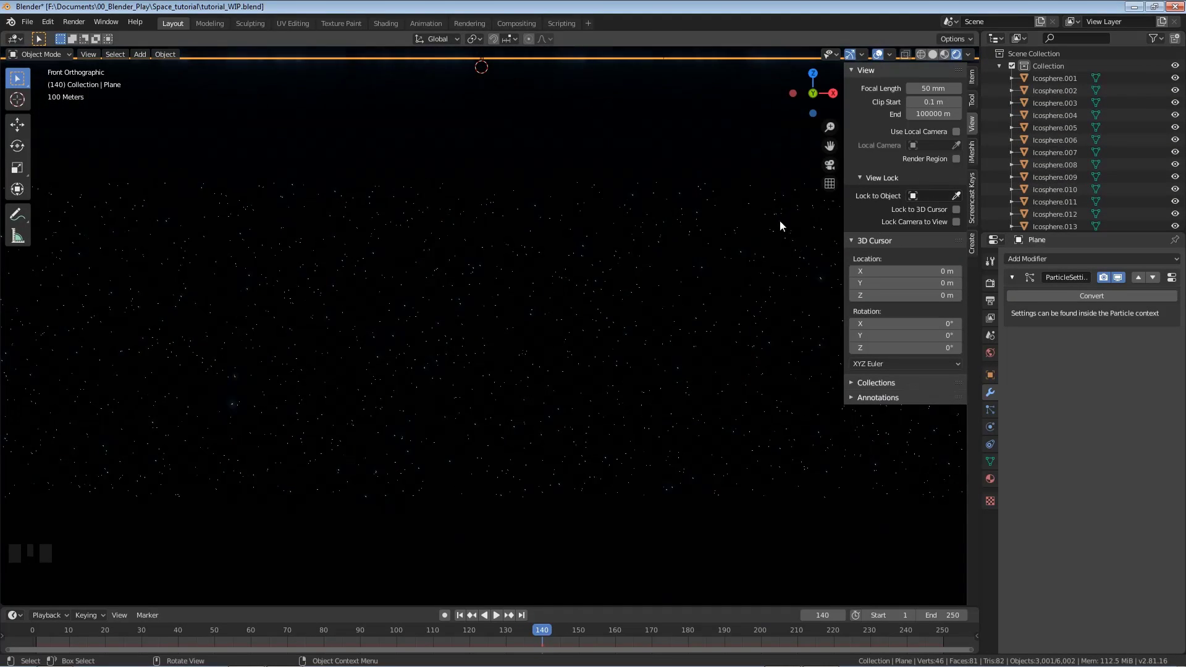
Delete the emitter Plane and save tutorial_WIP.blend.
scroll(621, 253, down, 2)
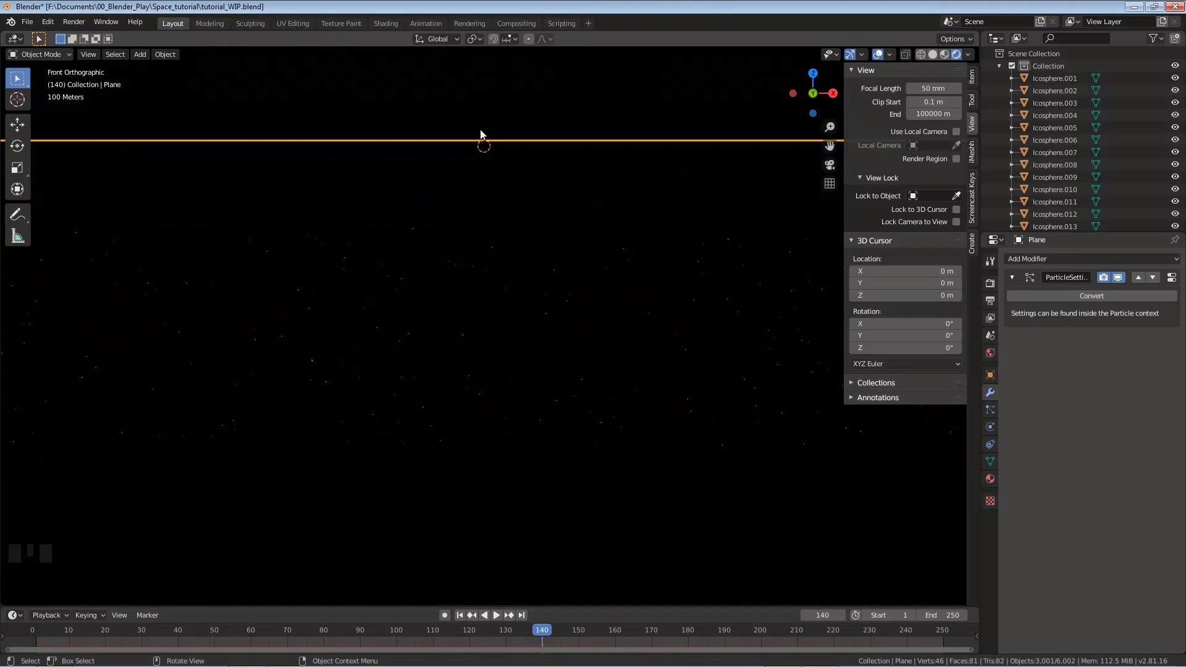
key(x)
click(589, 172)
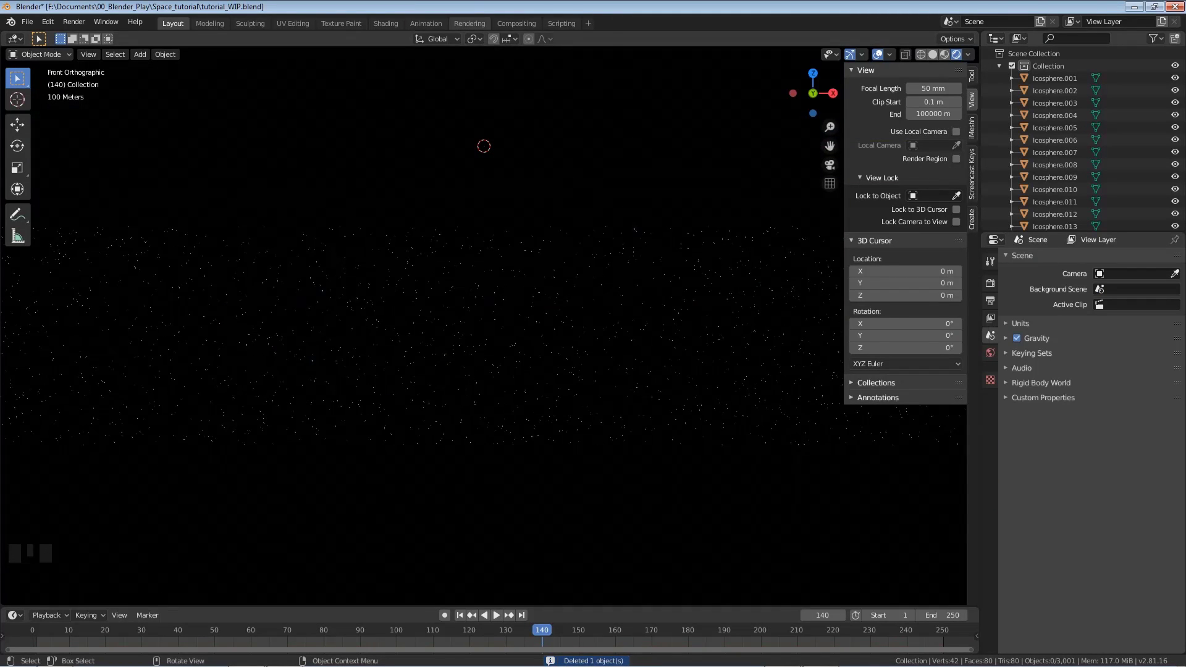
key(ctrl+s)
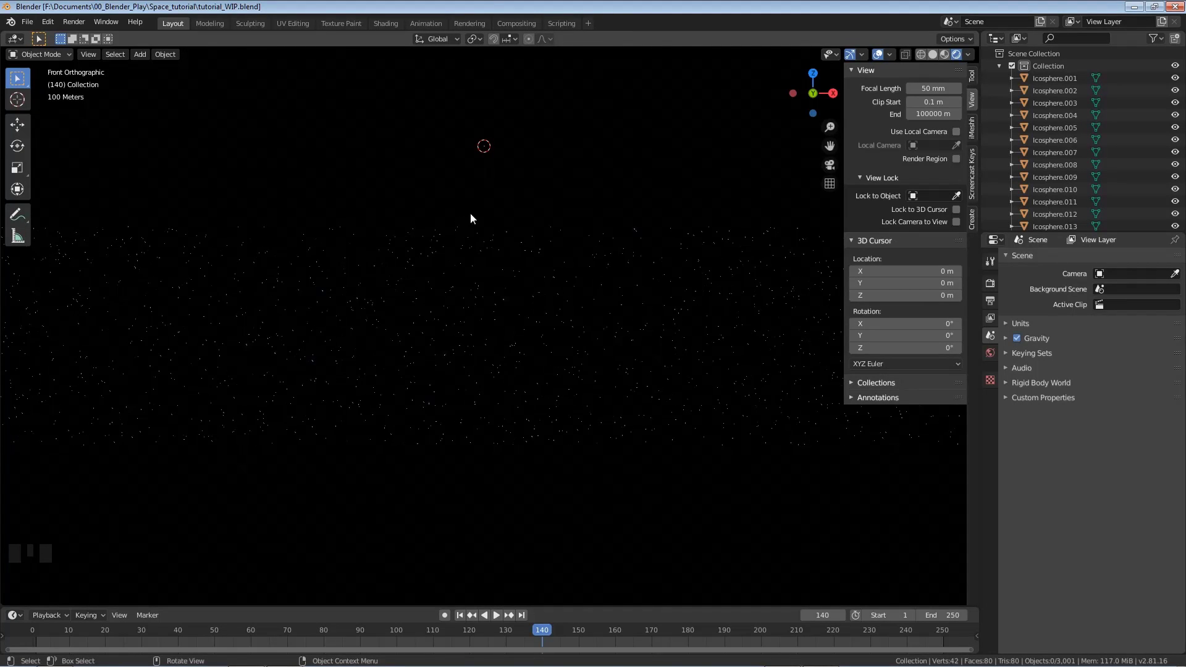
Select all stars with one icosphere active and Join them into Icosphere.1505.
key(a)
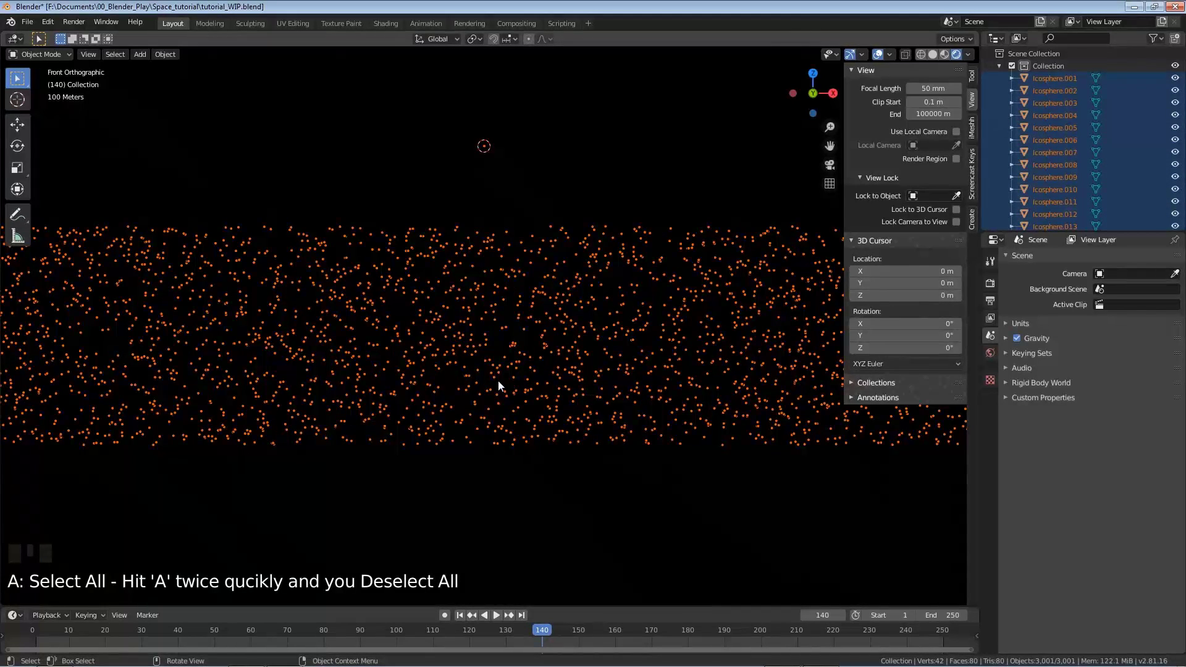
scroll(484, 385, up, 6)
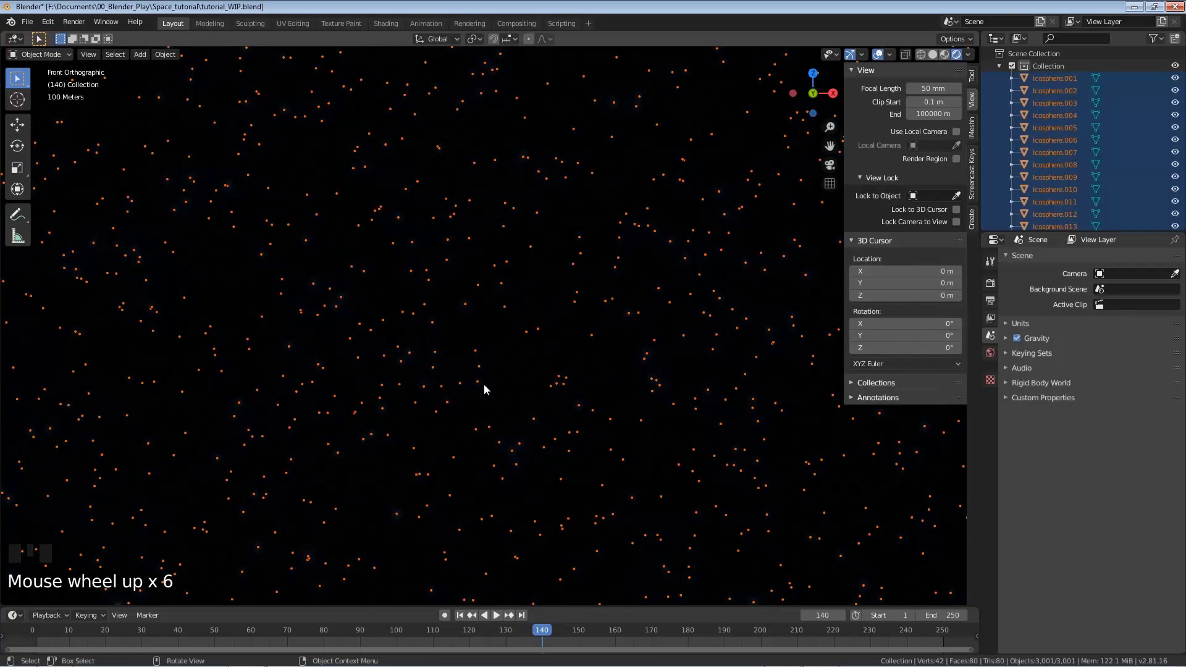
key(shift)
shift+click(475, 351)
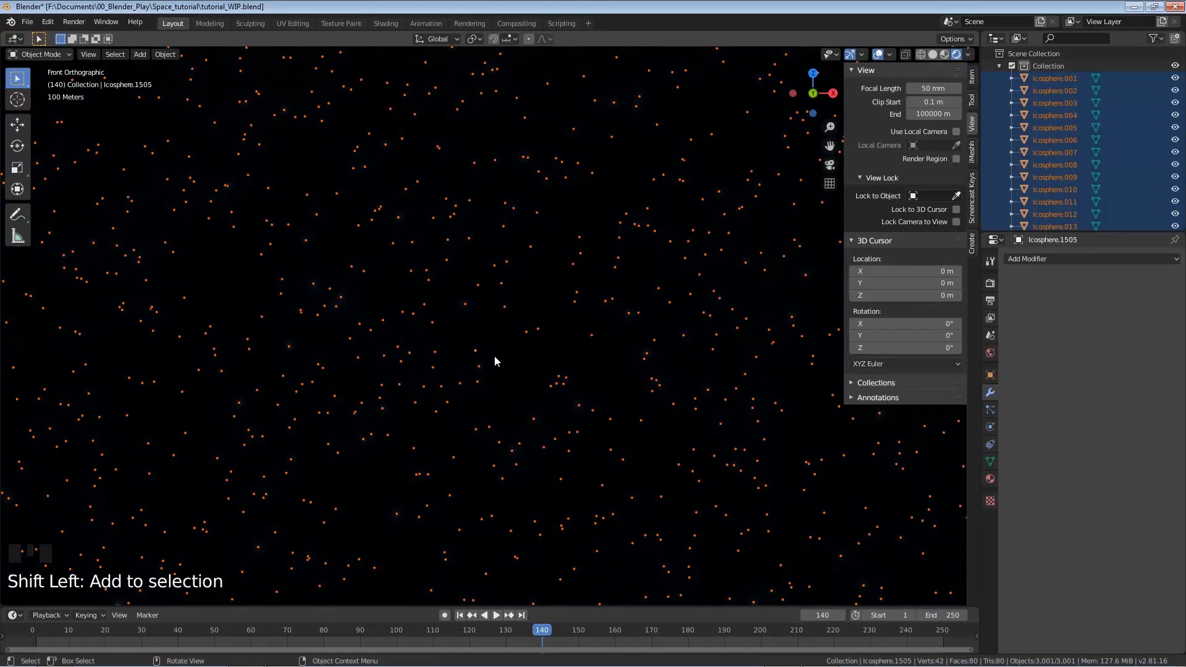
key(F3)
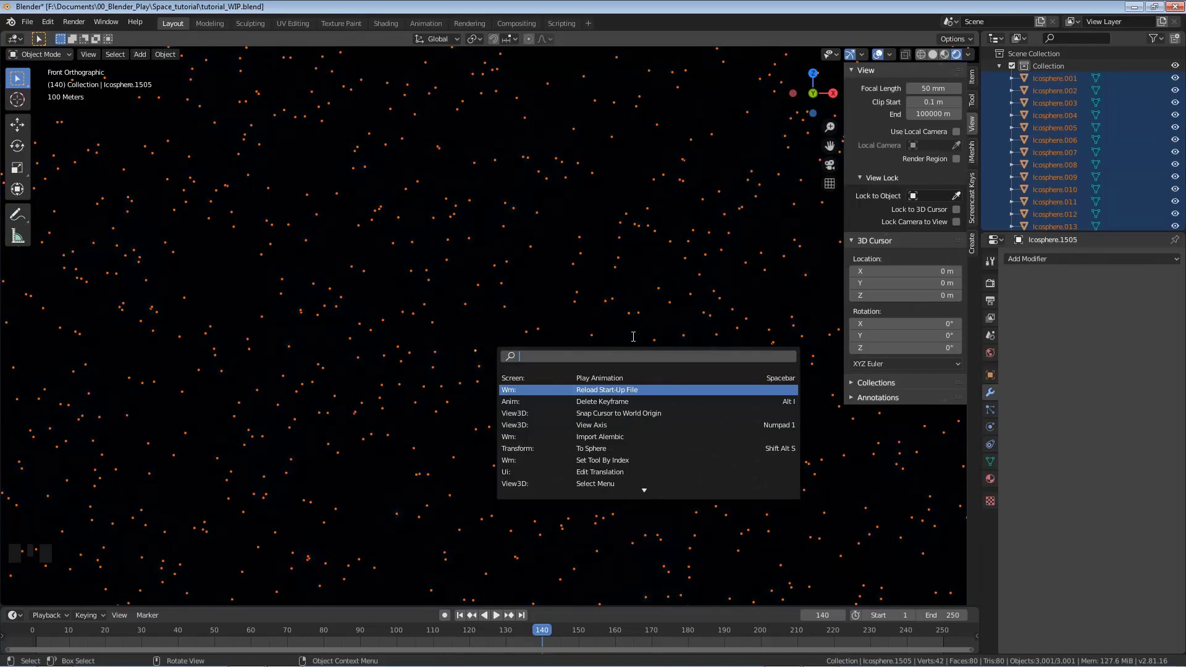
text(joi)
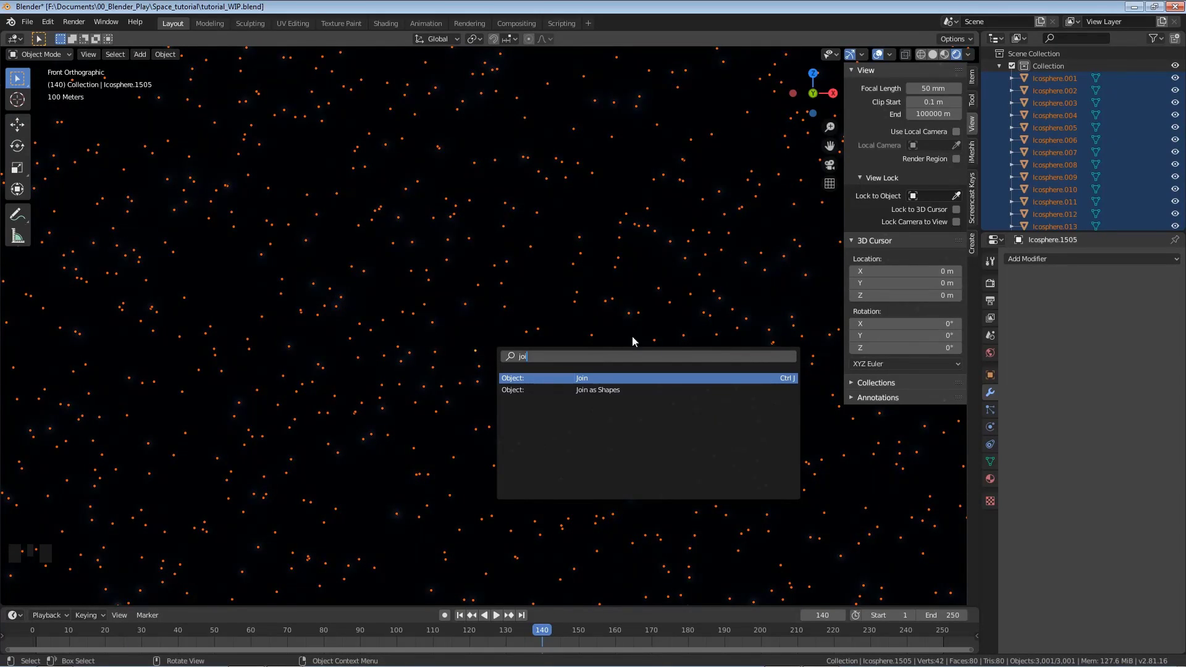
key(Return)
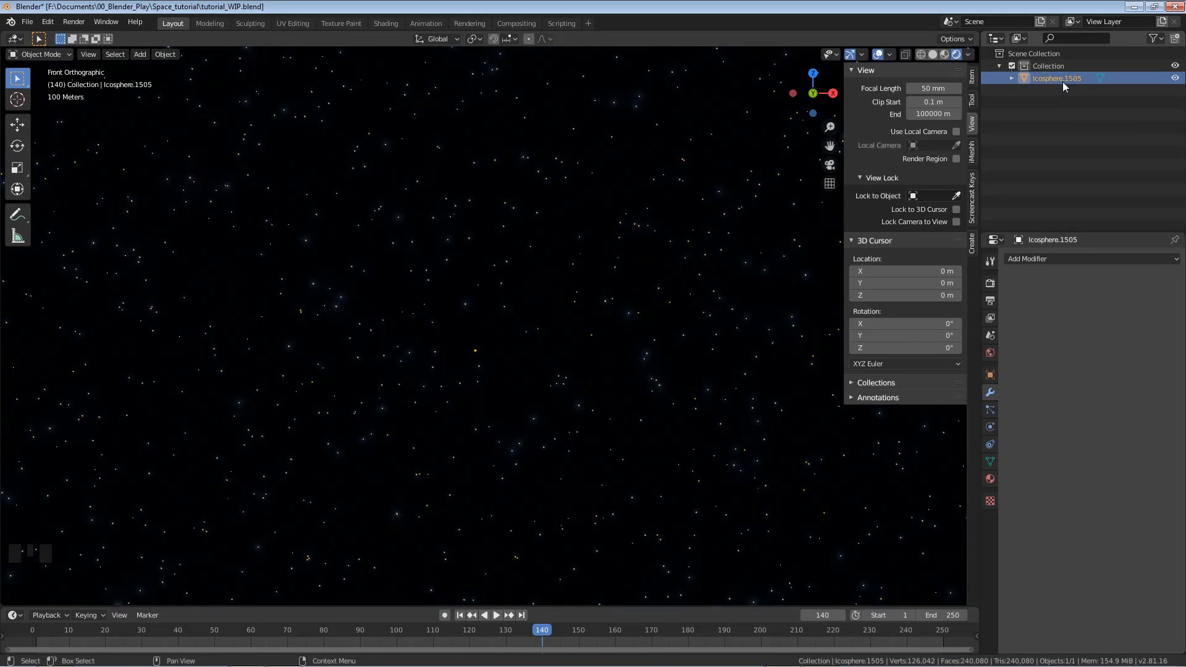
Toggle the joined star object's visibility off and back on, then save.
click(1176, 79)
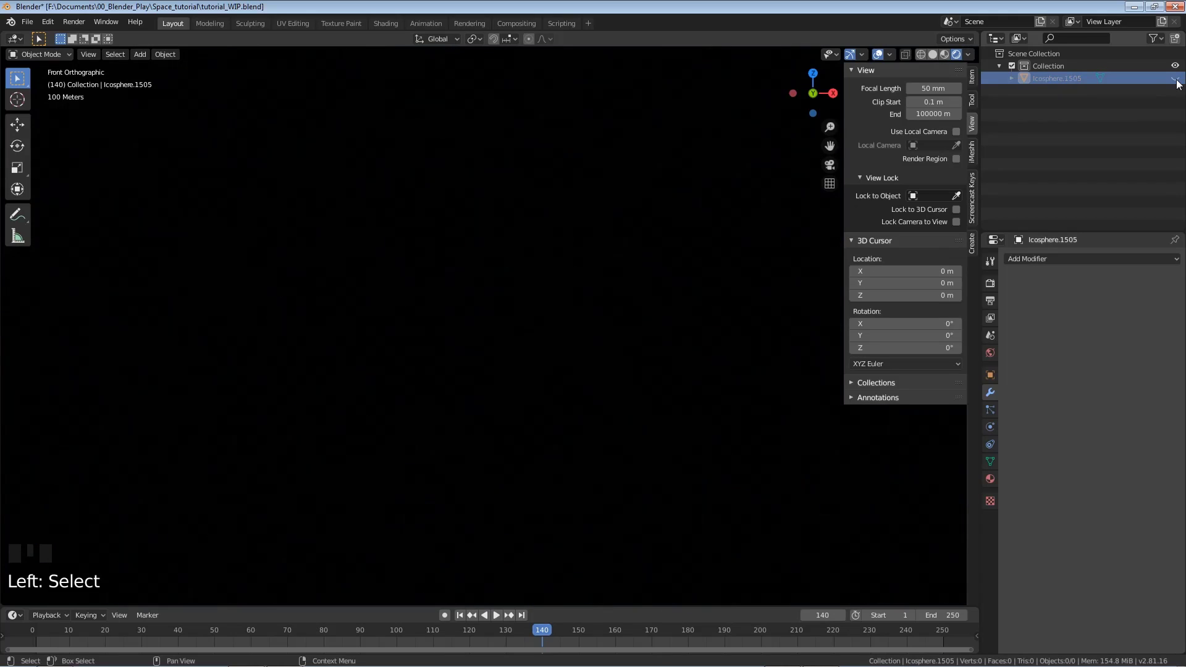
click(1176, 79)
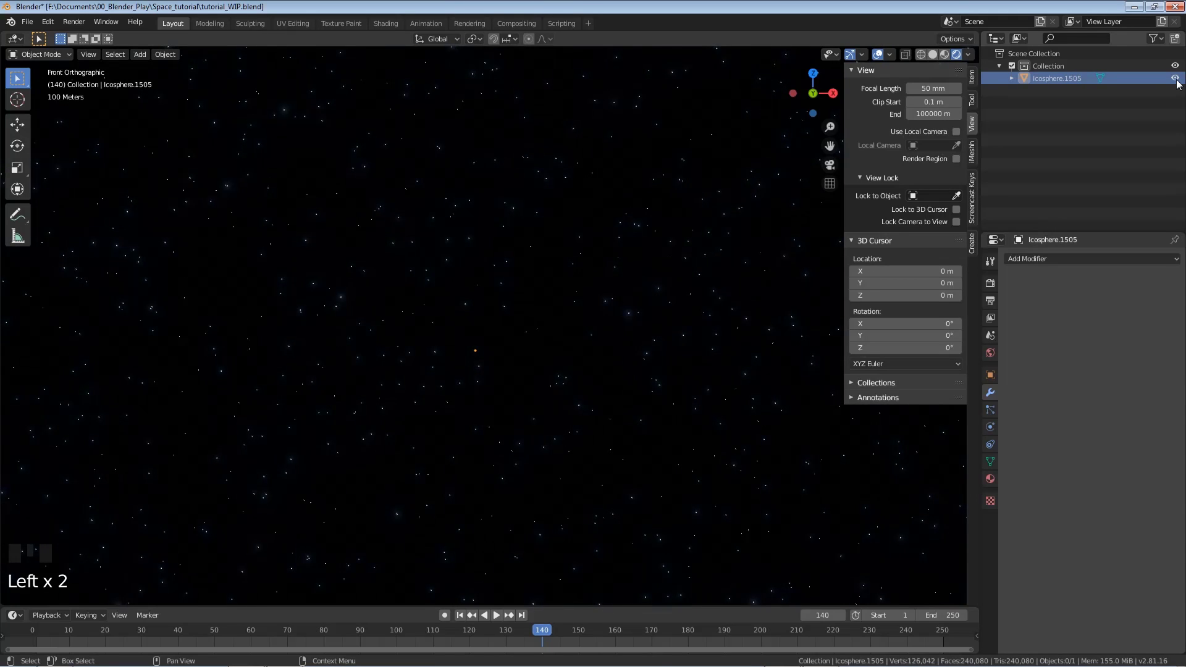
click(1176, 80)
click(1176, 80)
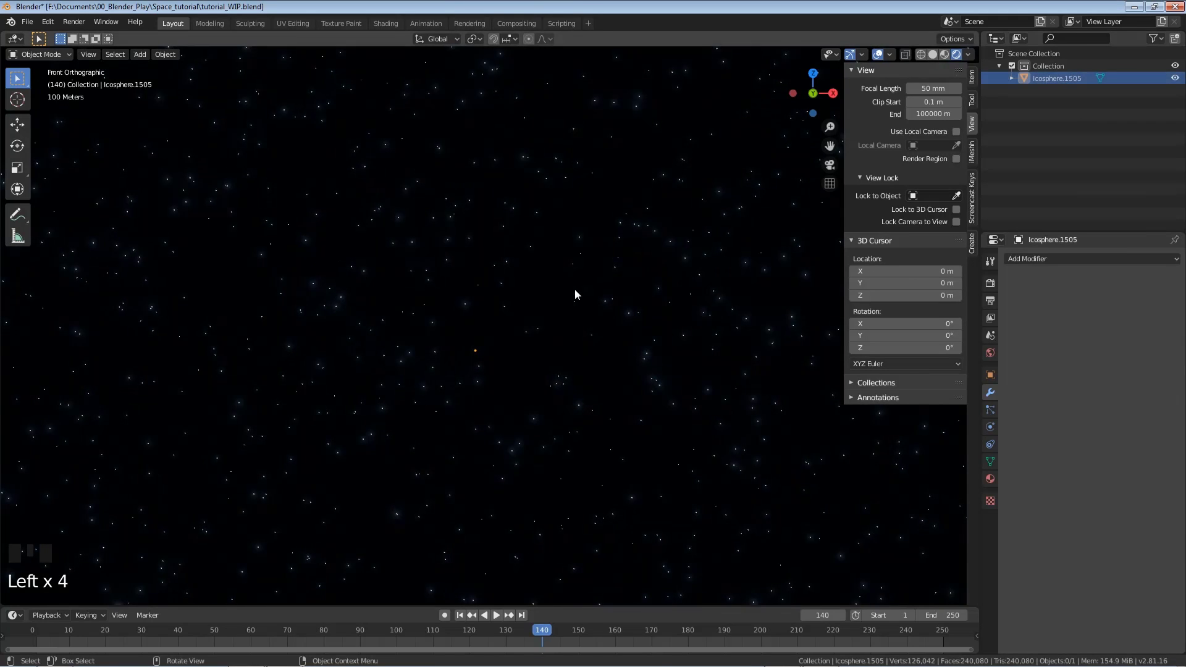
scroll(564, 295, down, 5)
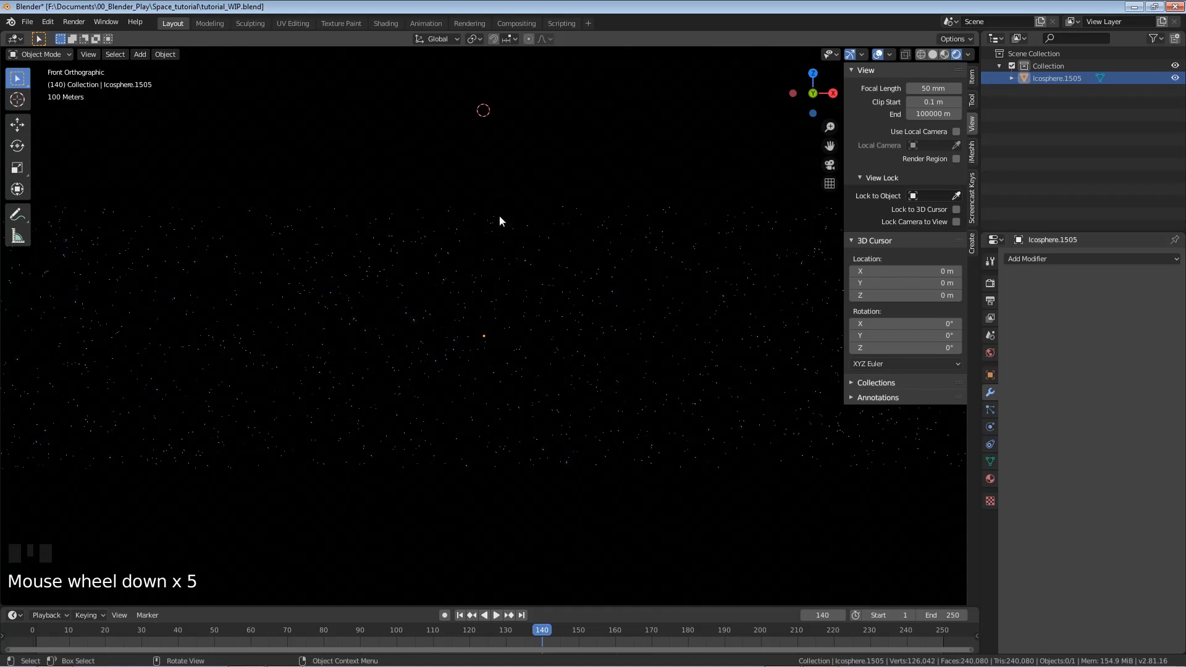
key(ctrl+s)
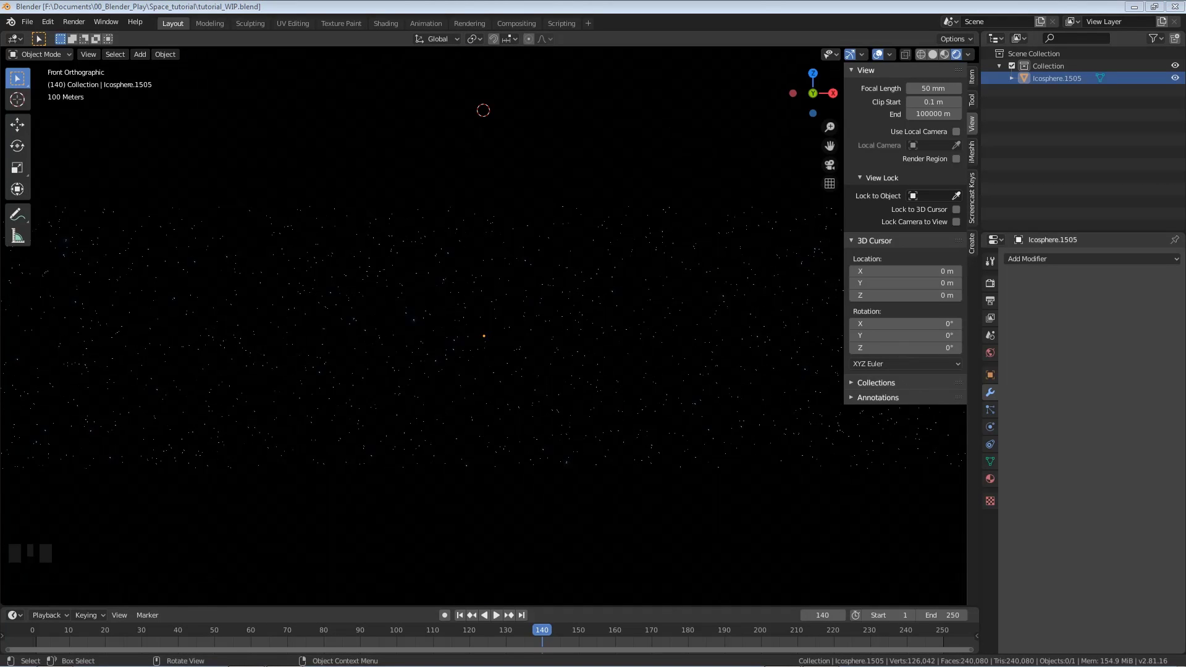
View the star field in perspective around the origin and select everything.
middle_drag(581, 215, 521, 302)
scroll(501, 289, down, 5)
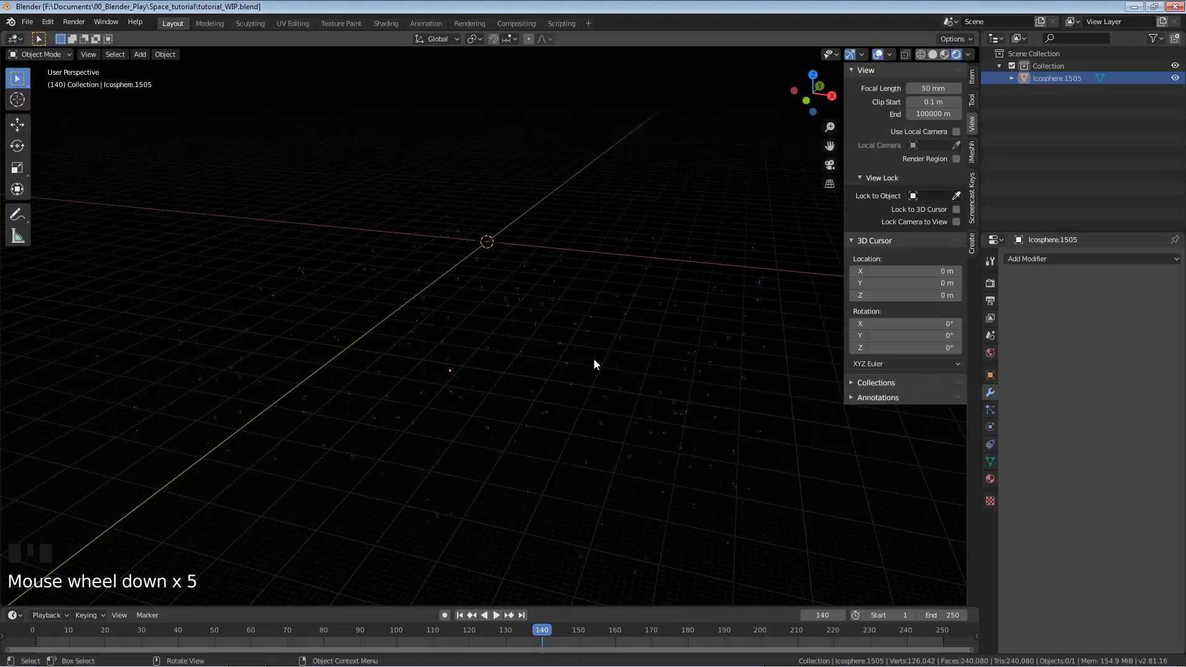
shift+middle_drag(594, 364, 510, 336)
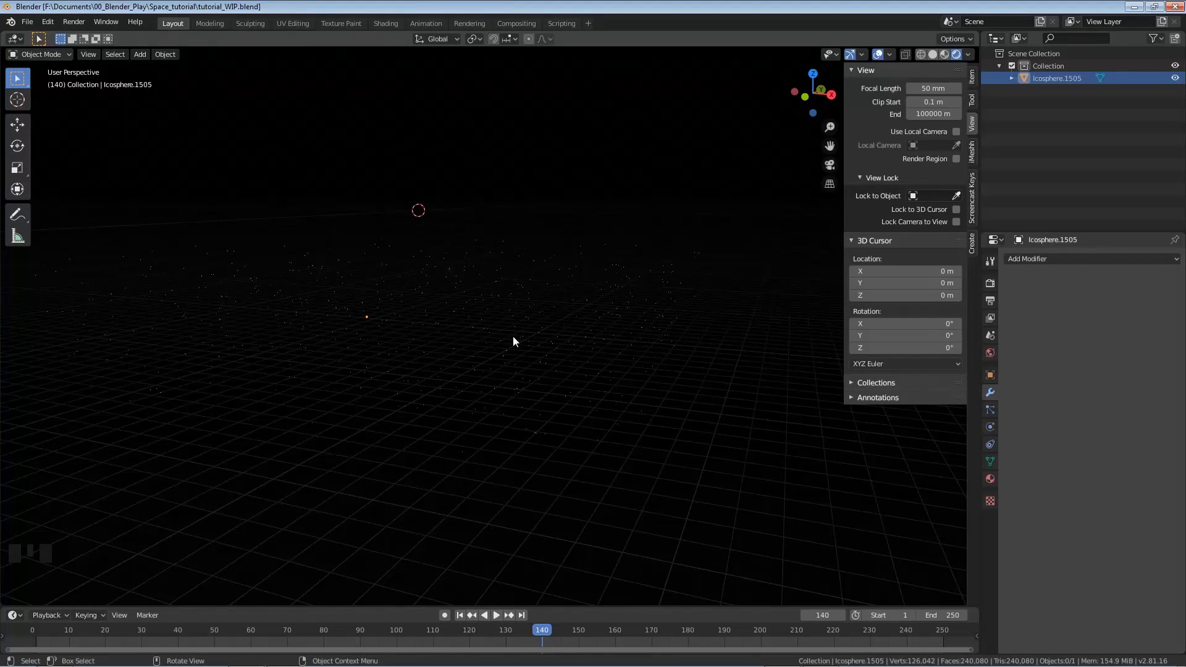
click(475, 320)
click(388, 314)
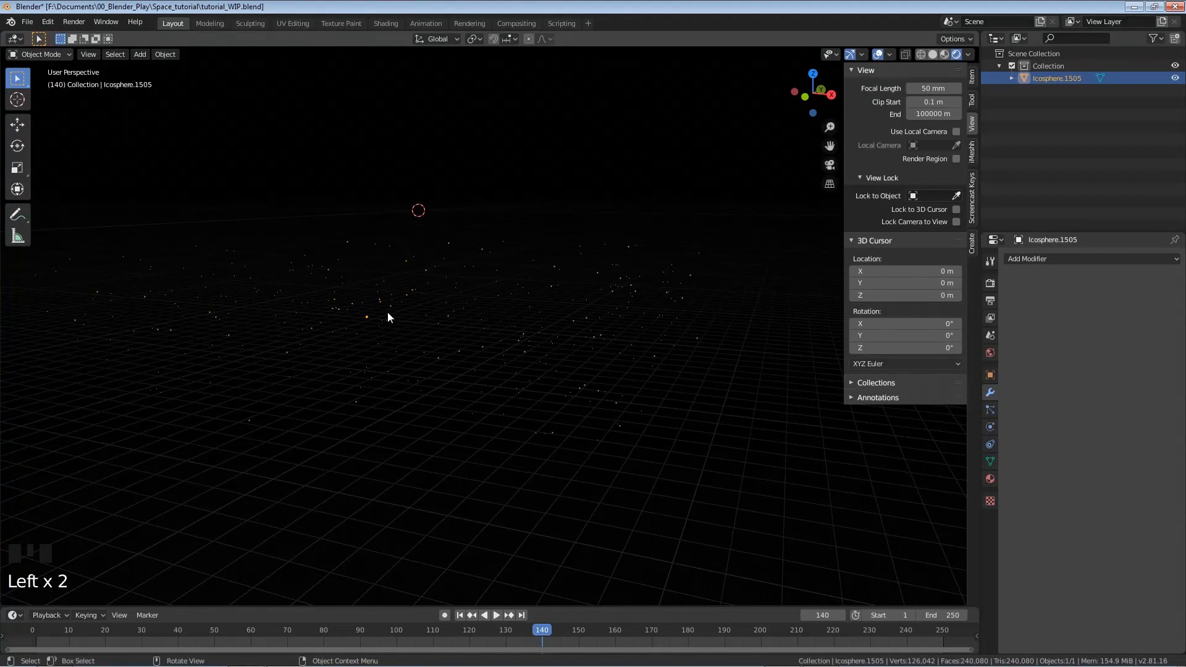
key(a)
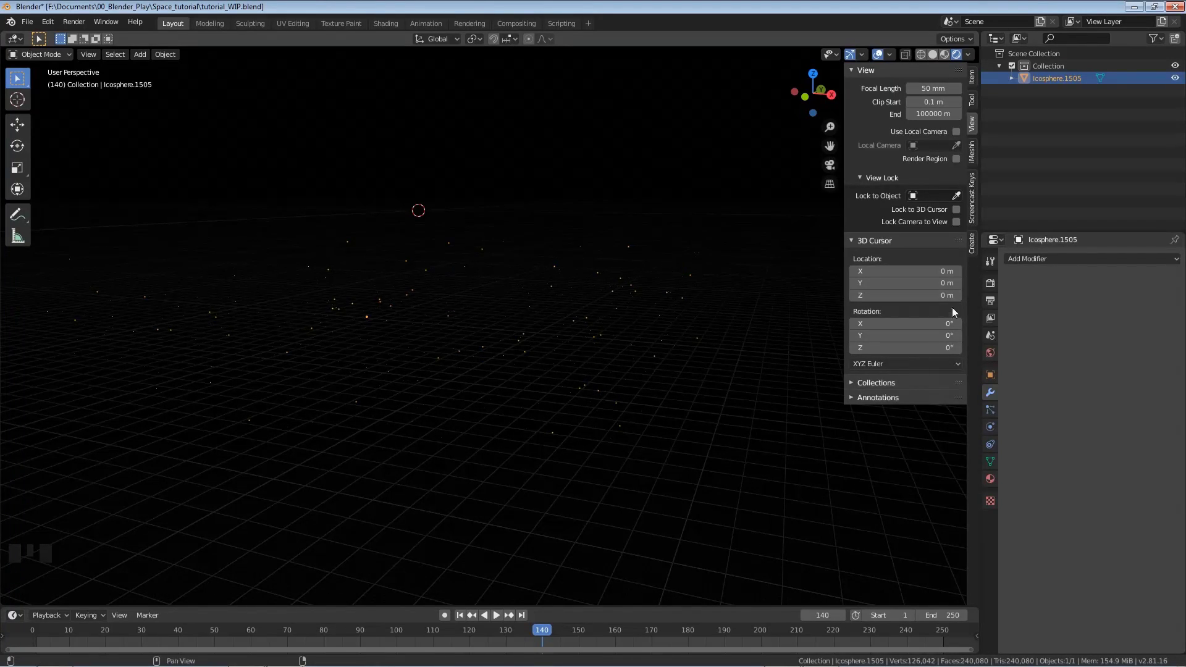
Add an Array modifier to the stars with relative offset X set to 0.
click(1040, 258)
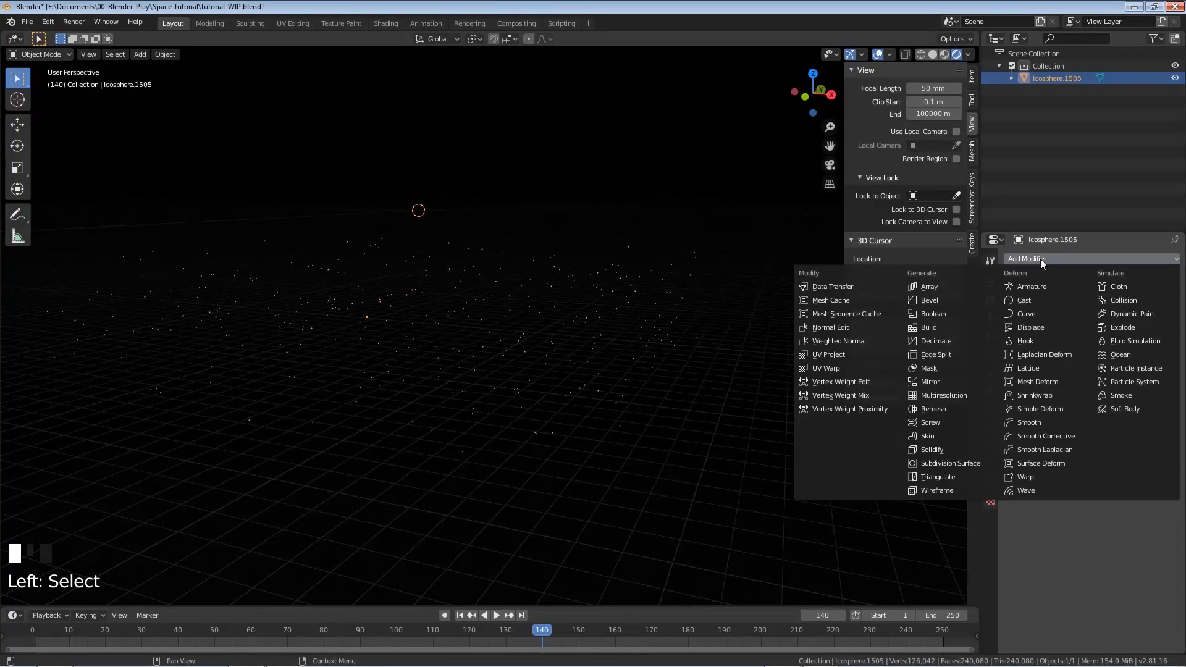
click(943, 286)
key(KP_1)
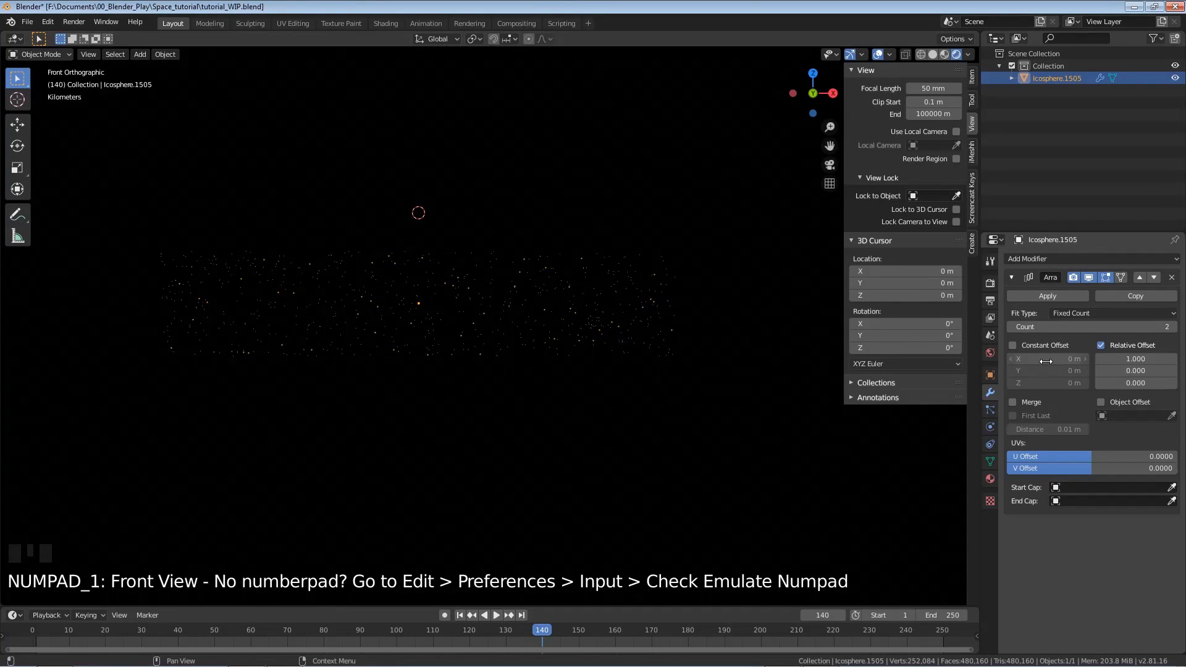
click(1138, 358)
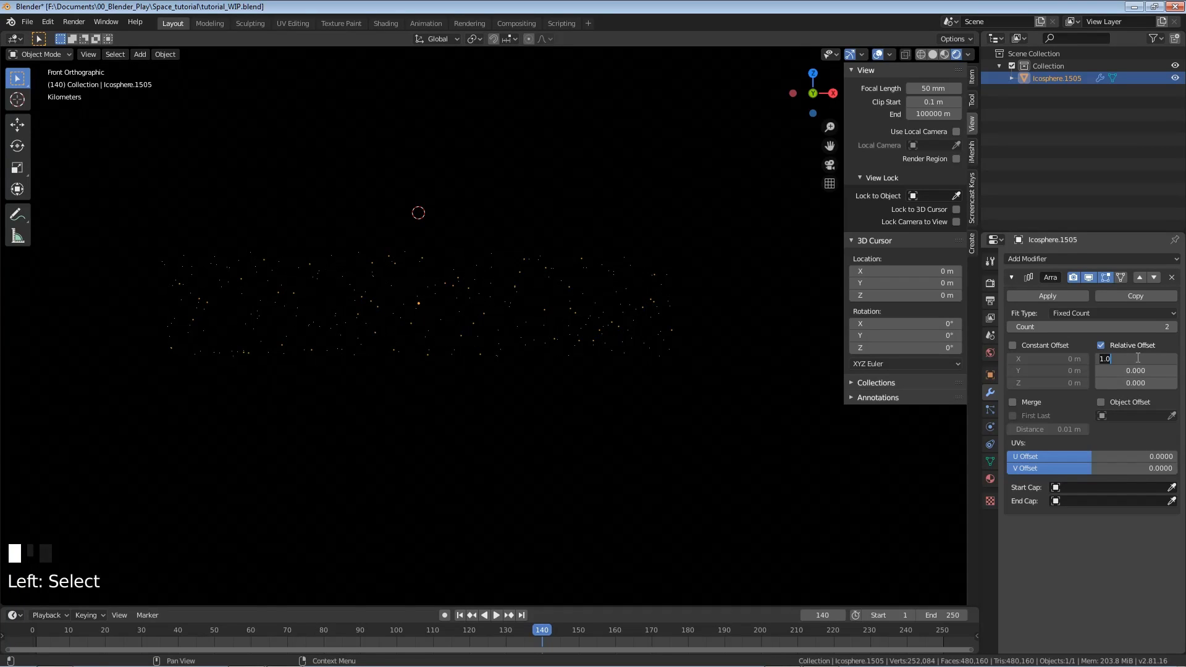
text(0)
key(Return)
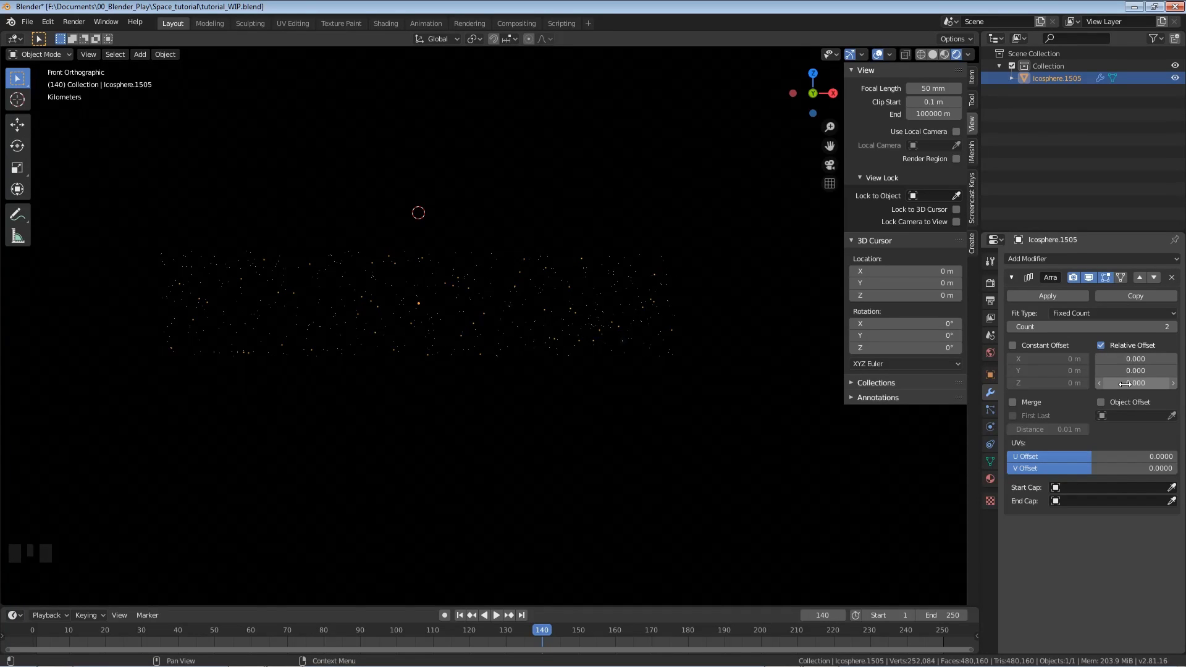
Set the array's relative Z offset to -0.7 and its count to 3.
click(1125, 383)
key(Return)
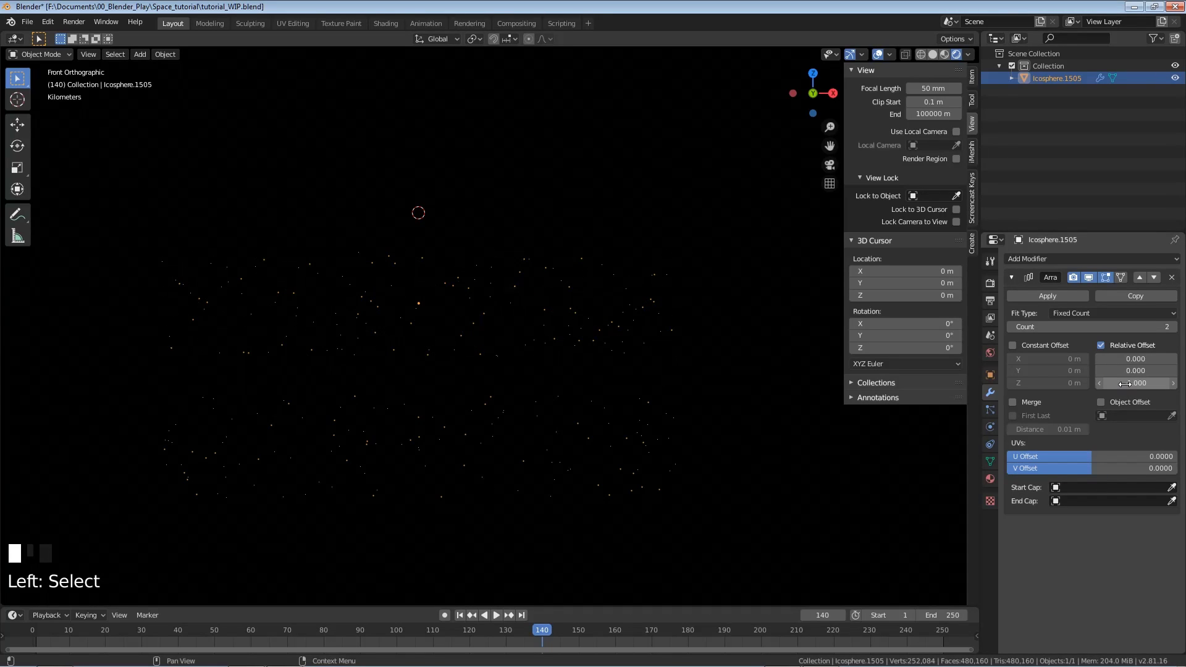
drag(1126, 383, 1102, 383)
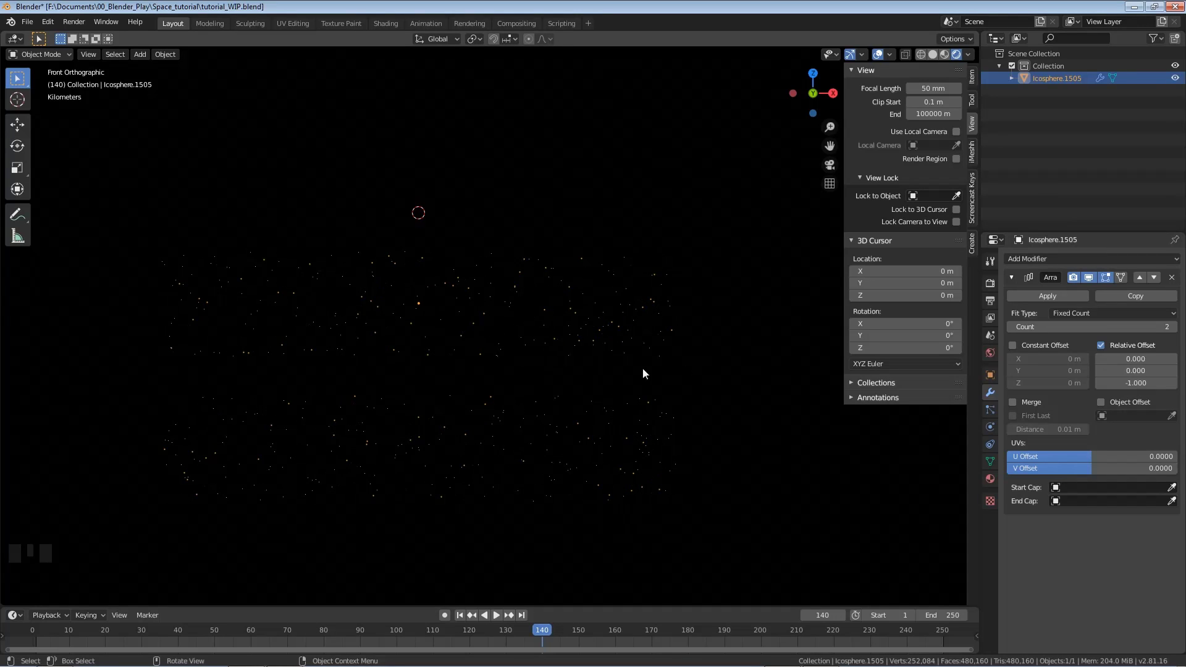
click(1173, 383)
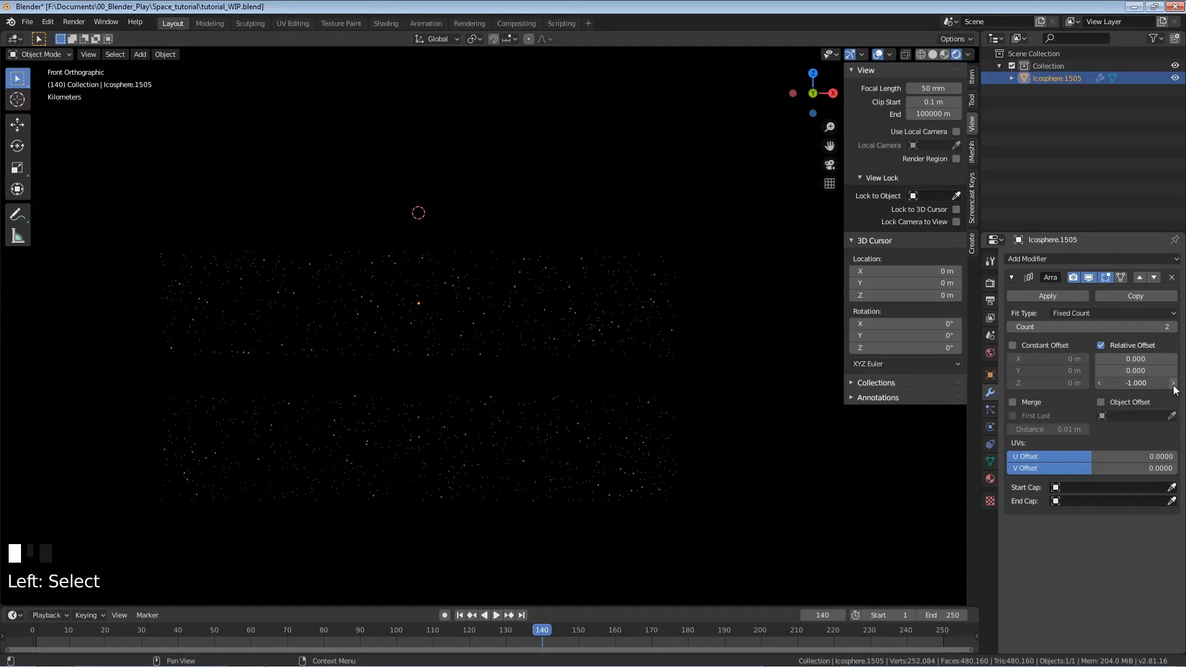
click(1173, 383)
click(1173, 383)
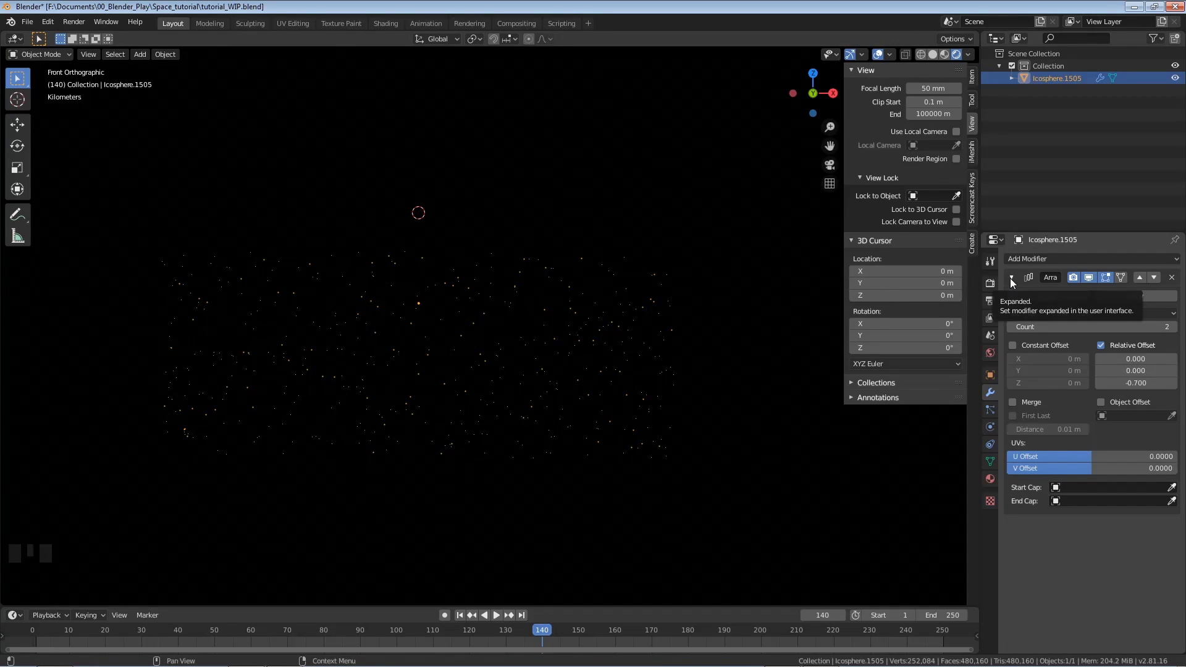
click(1091, 327)
drag(1090, 327, 1177, 333)
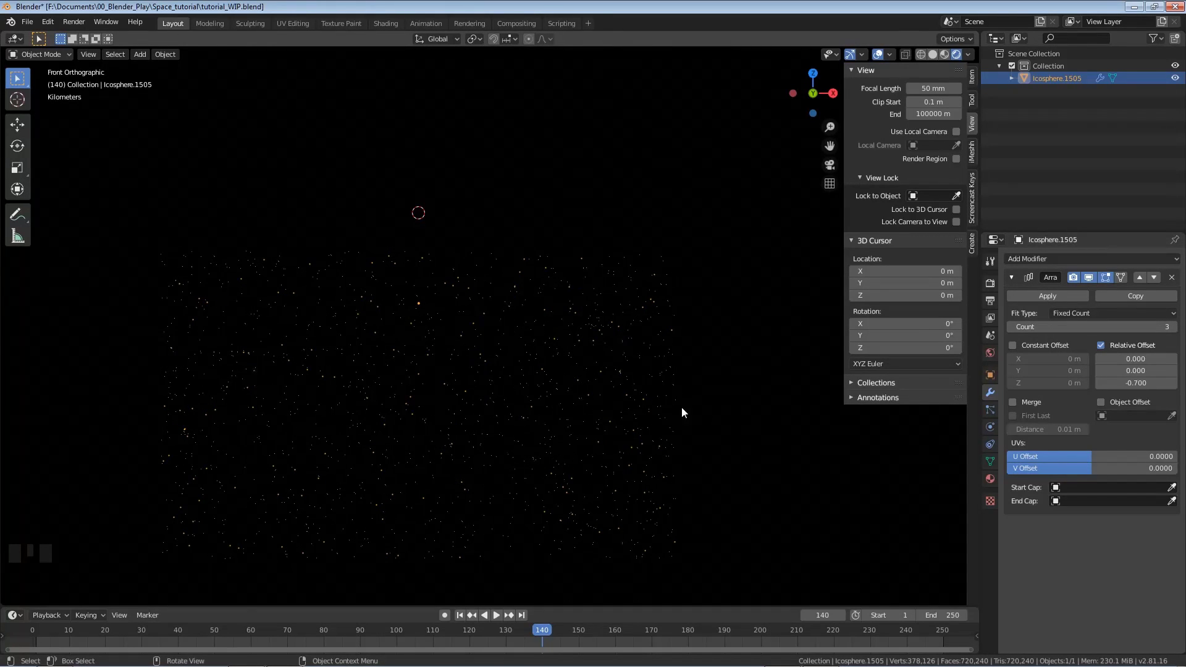
Add a second Array modifier with relative offset X 0 and Y 1.
click(1011, 278)
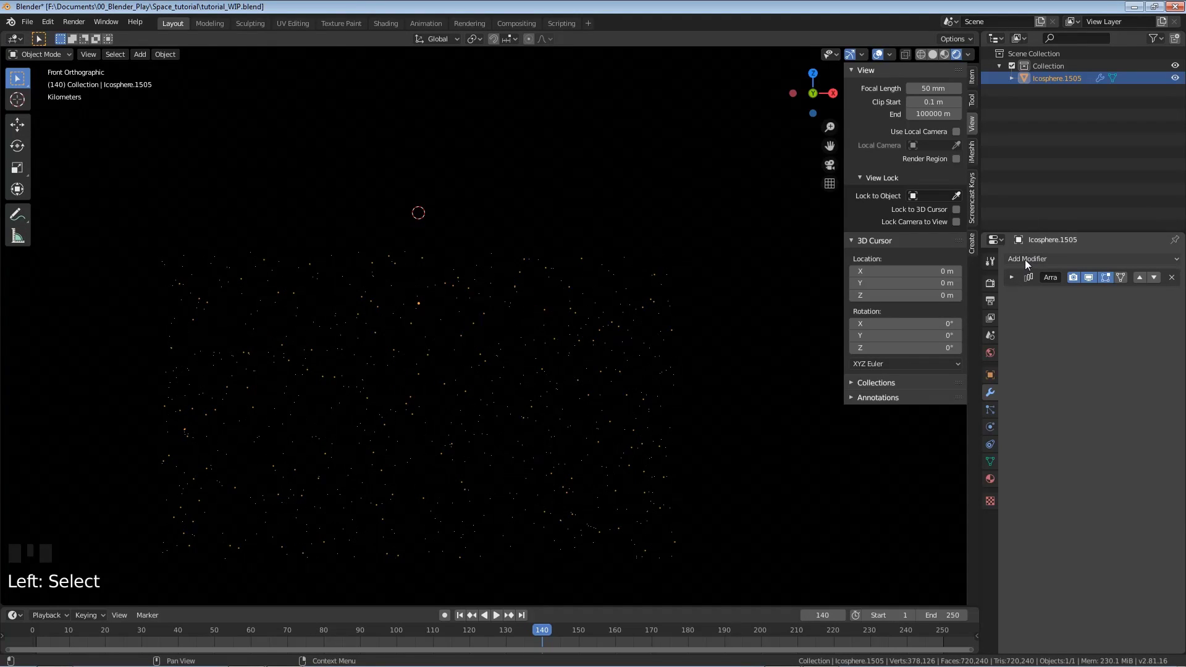
click(1023, 260)
click(929, 286)
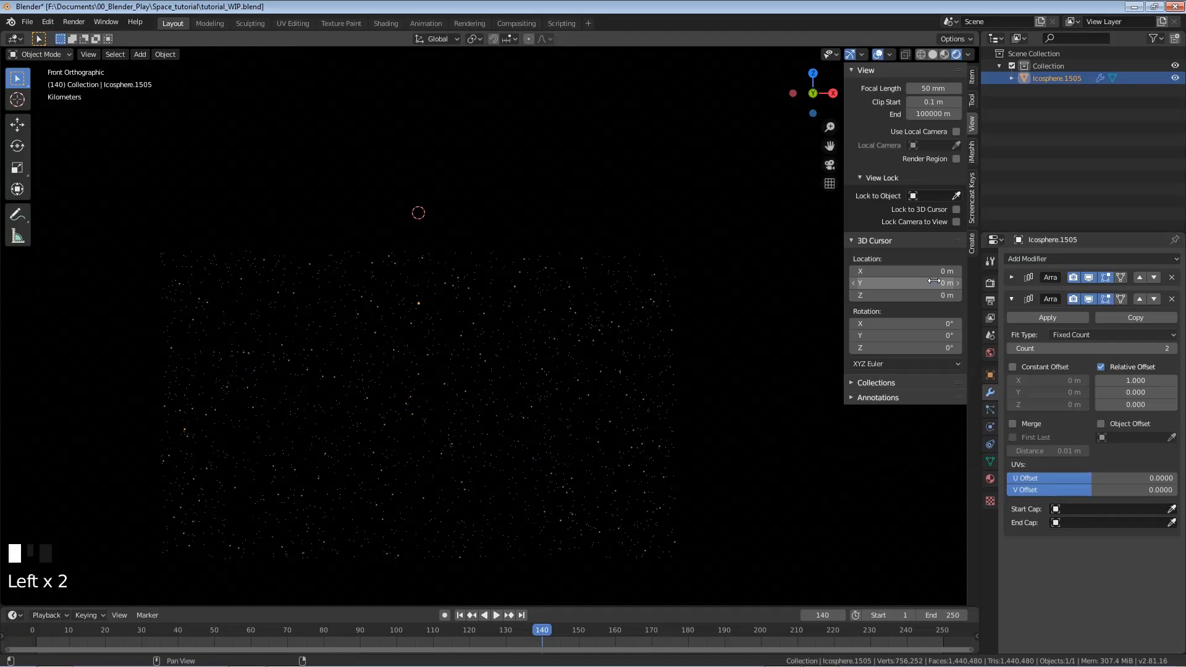
click(1130, 380)
text(0)
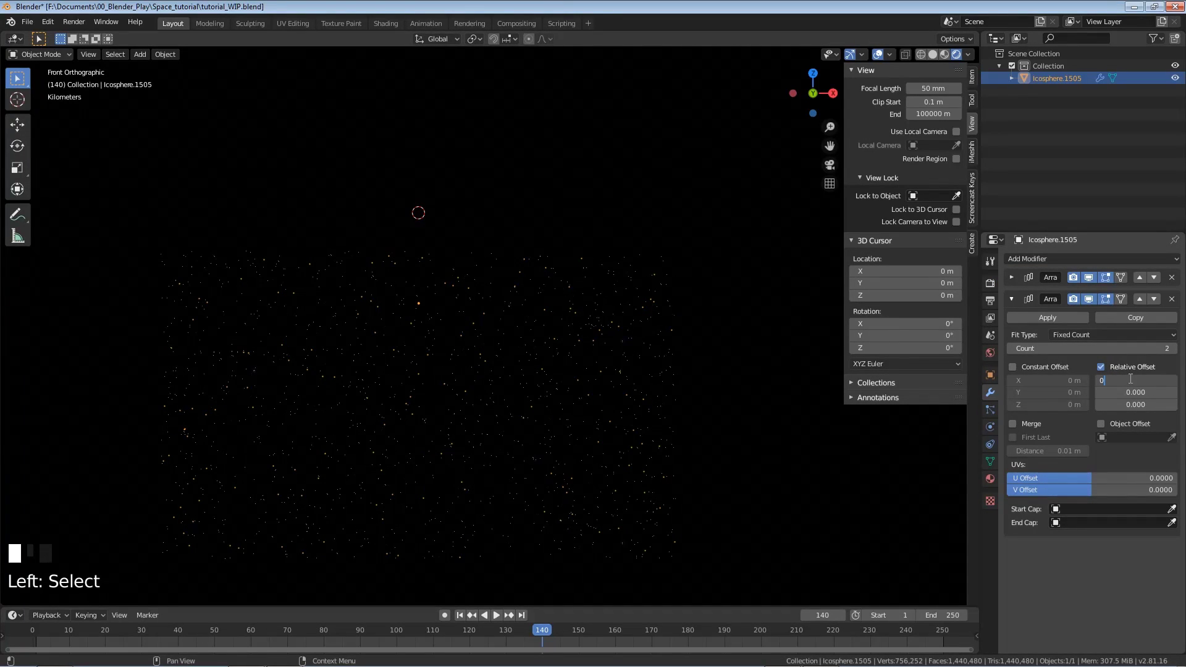
click(1121, 393)
text(1)
key(Return)
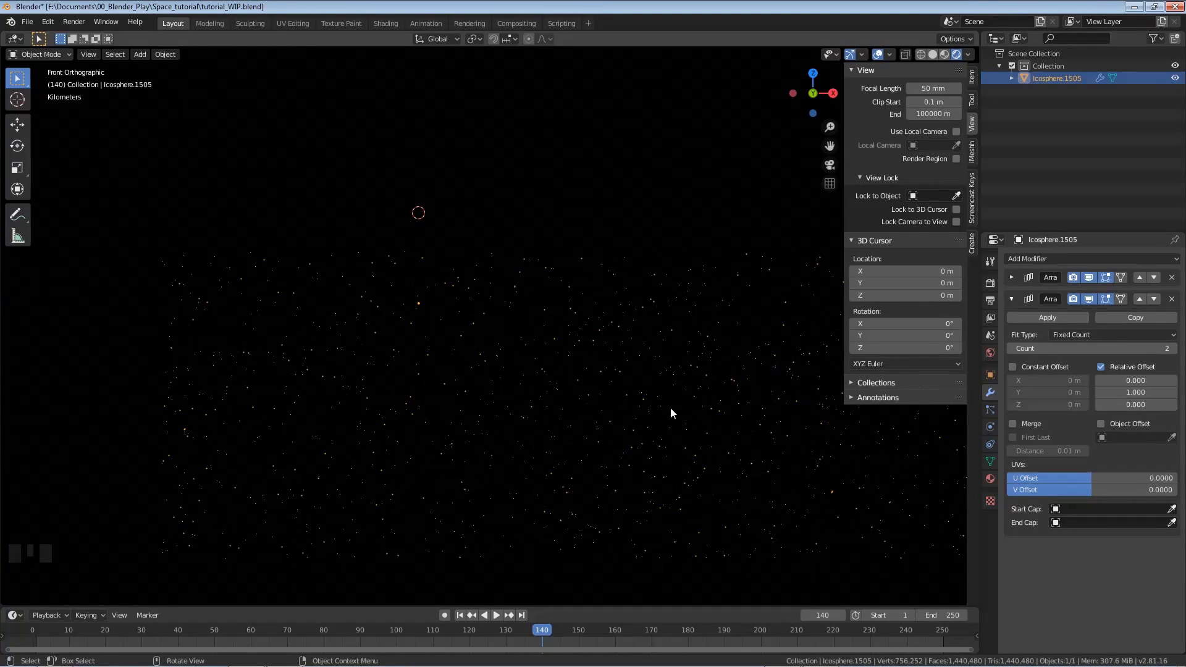
Orbit to inspect the doubled star field, then return to front view.
middle_drag(625, 372, 468, 402)
scroll(578, 386, down, 2)
scroll(579, 388, down, 1)
scroll(612, 427, down, 2)
key(KP_1)
key(KP_1)
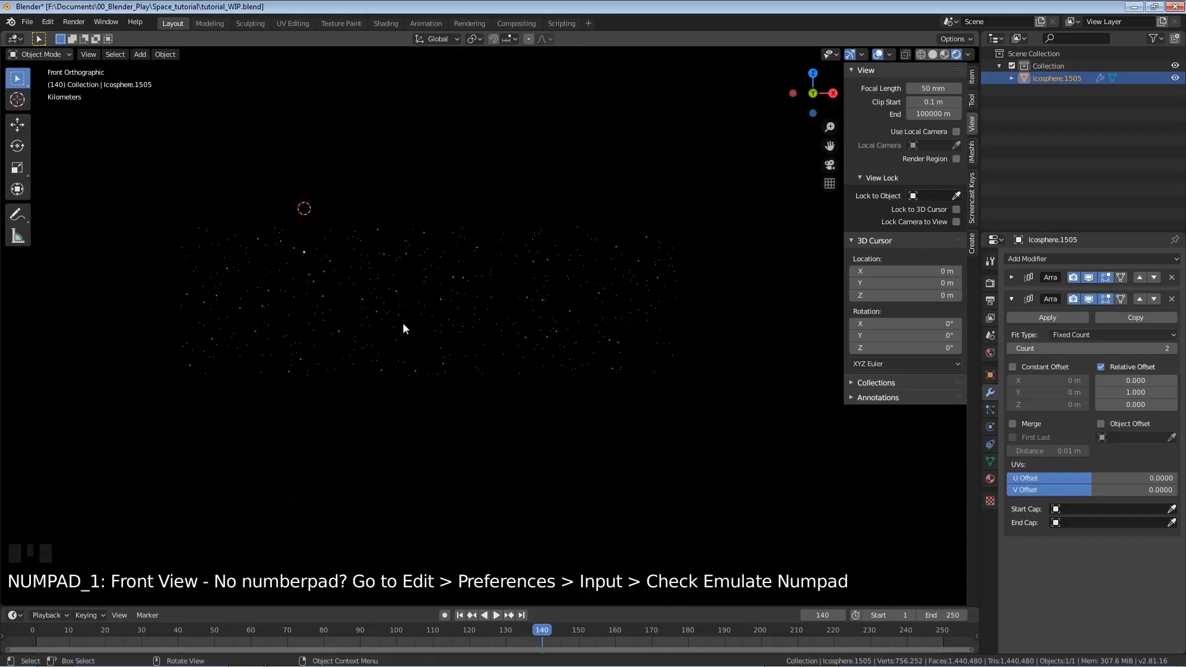
Add a third Array modifier with relative X offset -1 and count 3, then save tutorial_WIP.blend.
click(1012, 298)
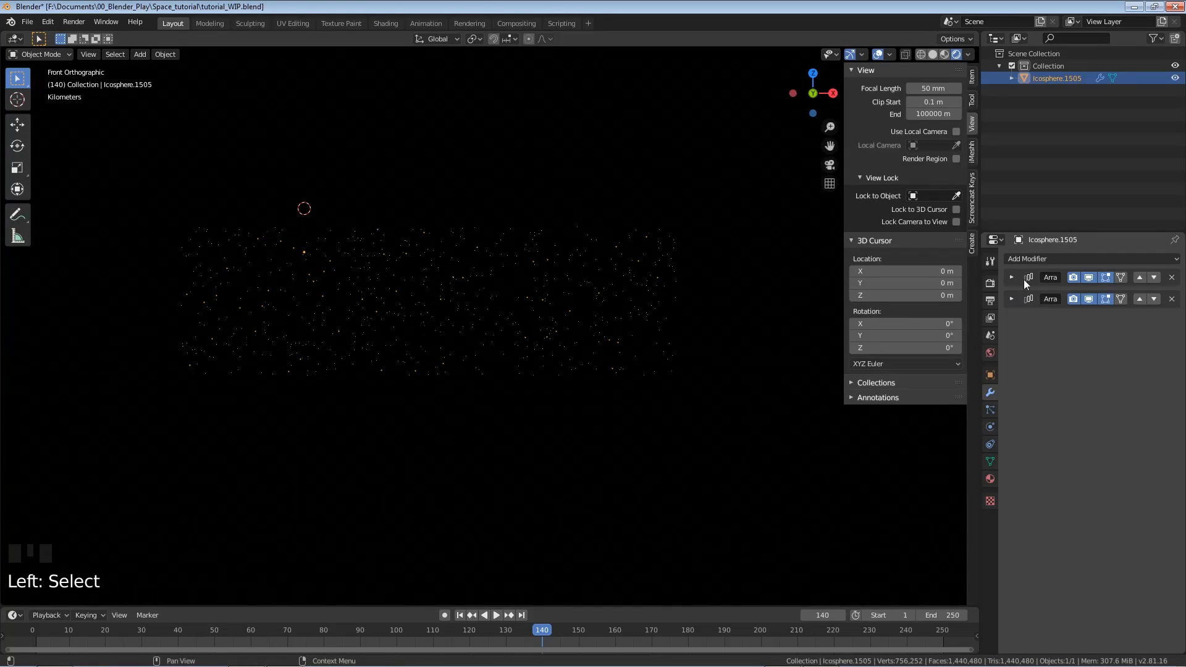
click(1034, 260)
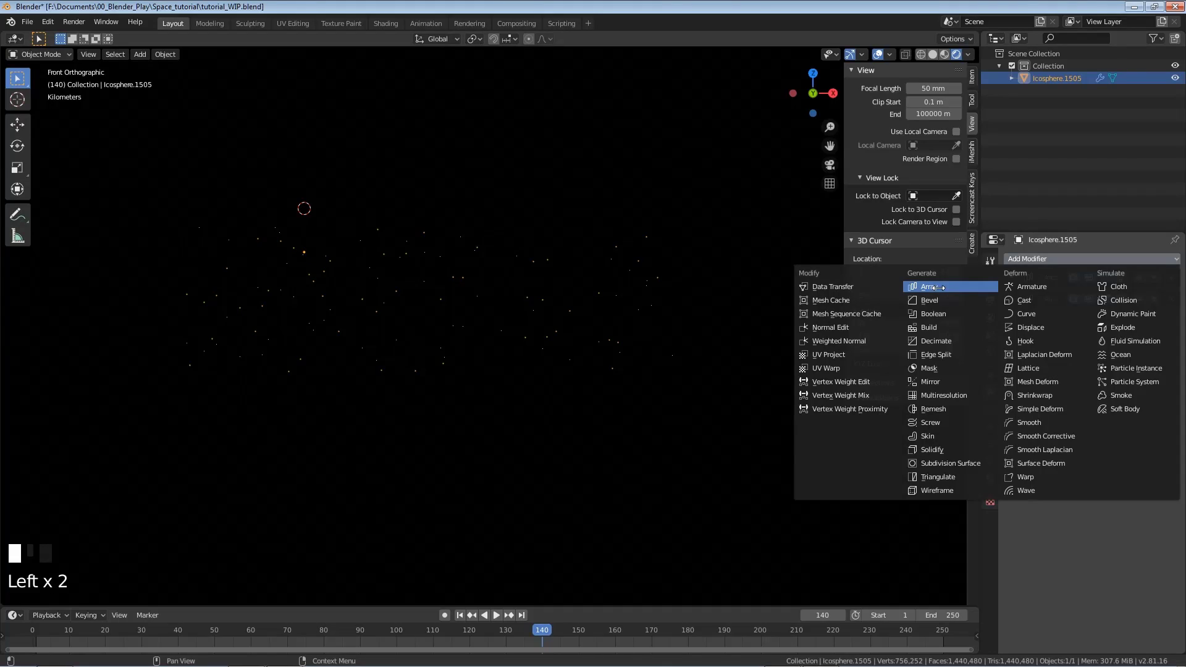
click(938, 287)
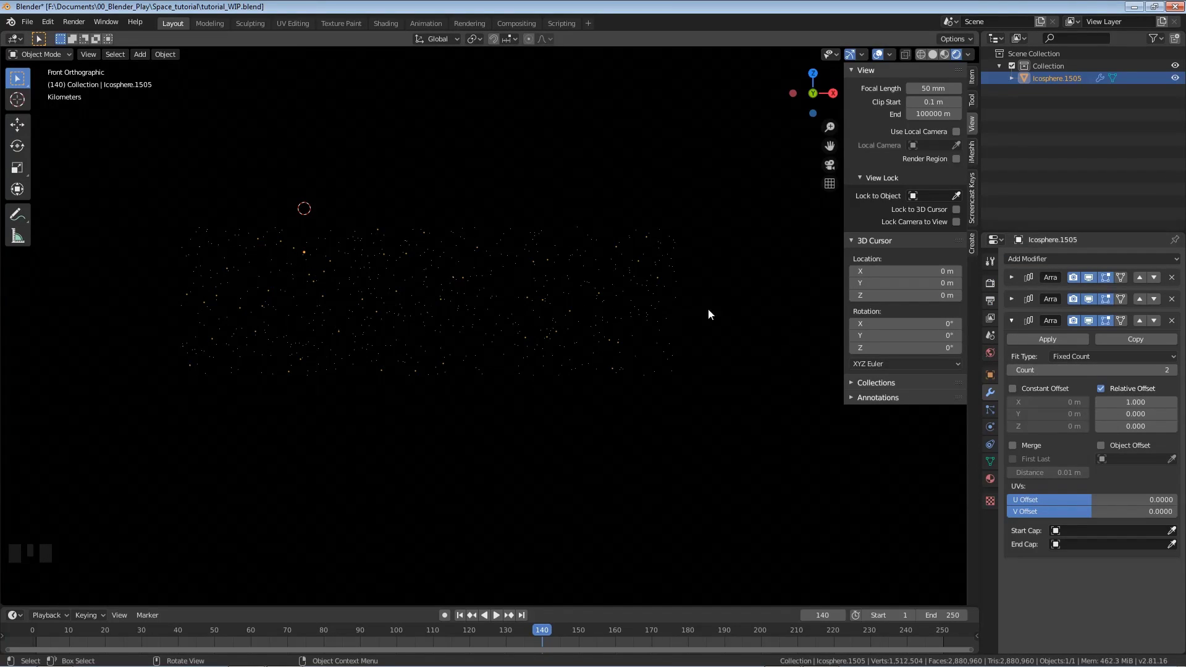
middle_drag(630, 261, 584, 303)
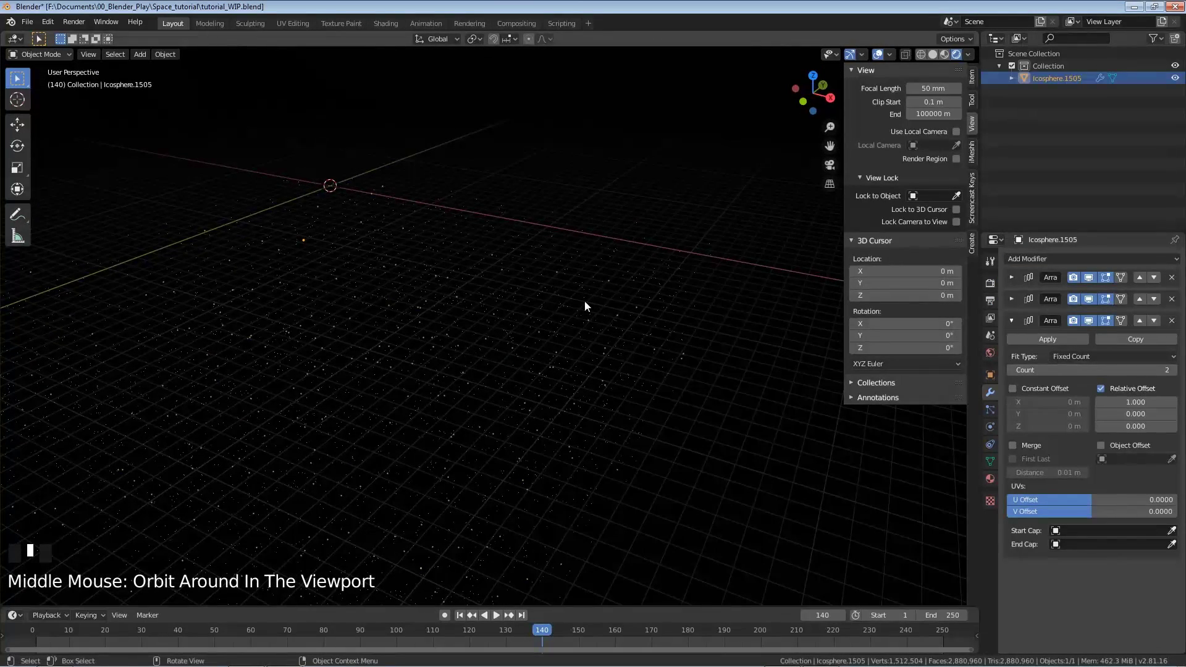
click(1128, 402)
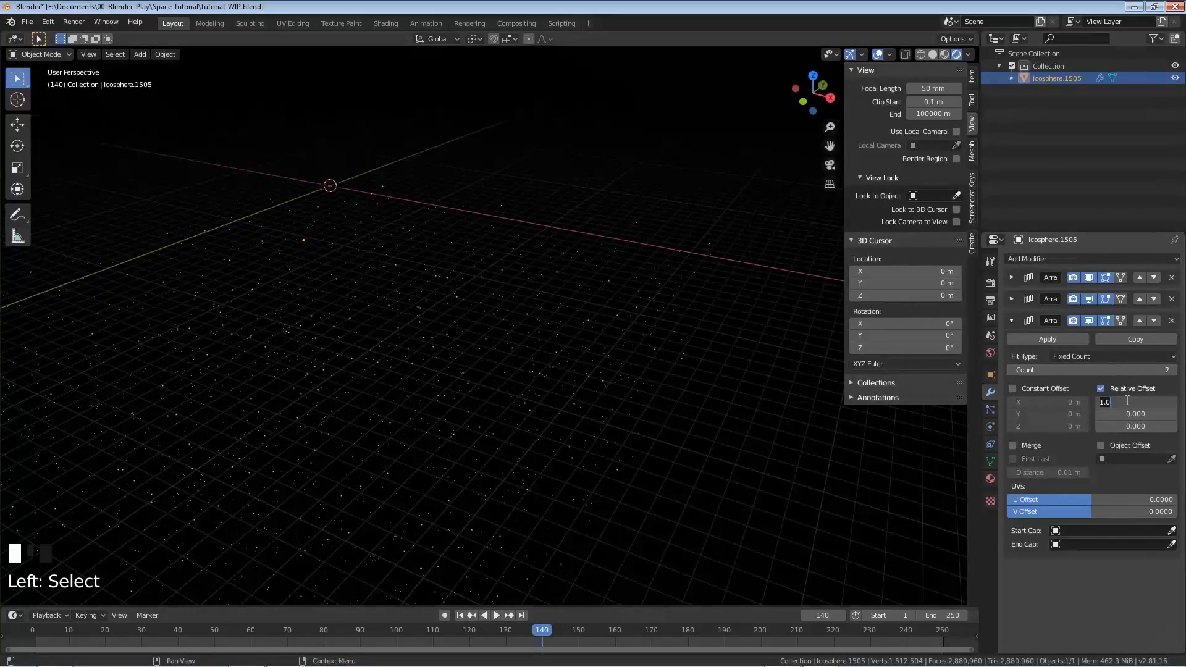
text(-1)
key(Return)
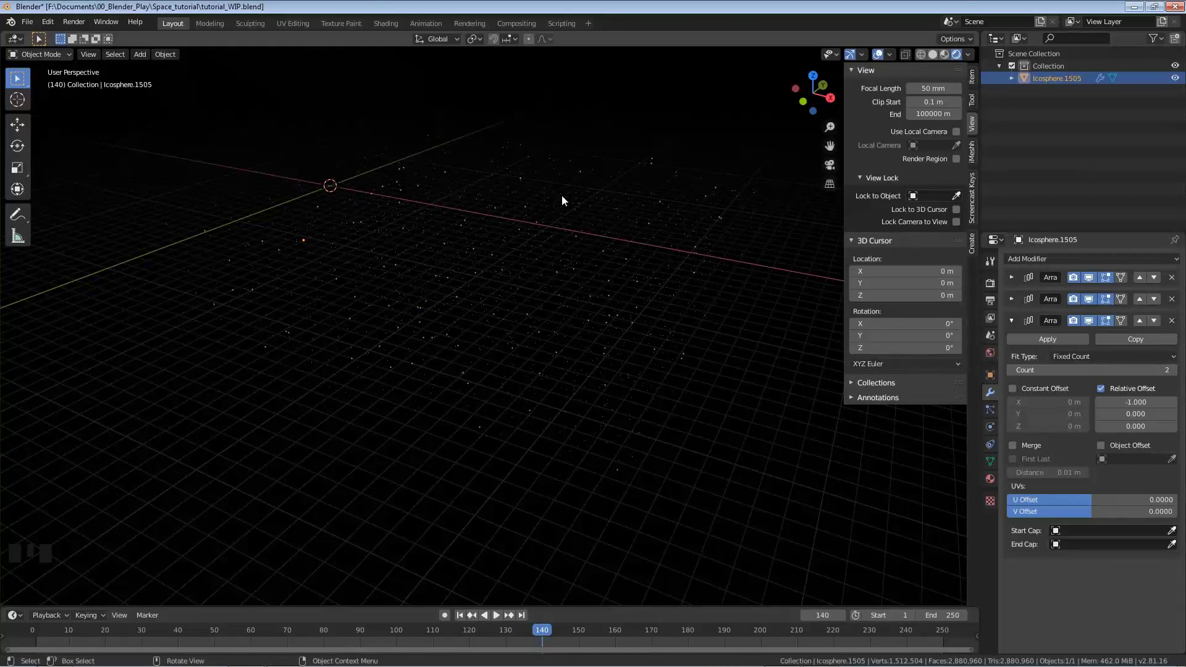
click(1176, 377)
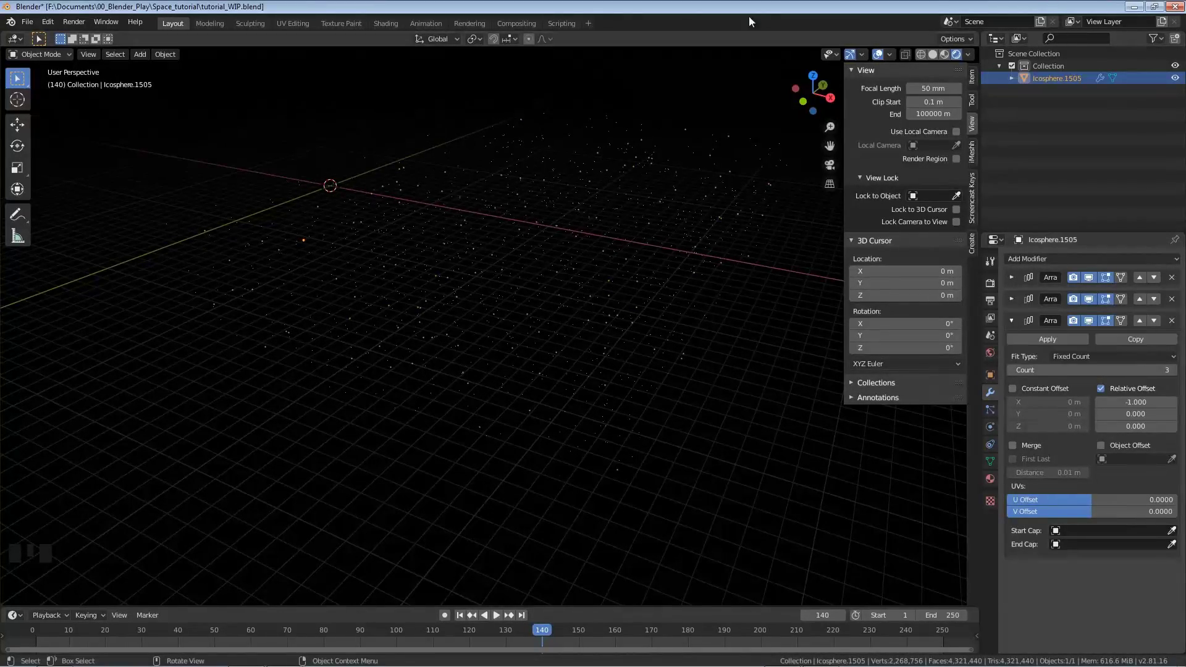
key(ctrl+s)
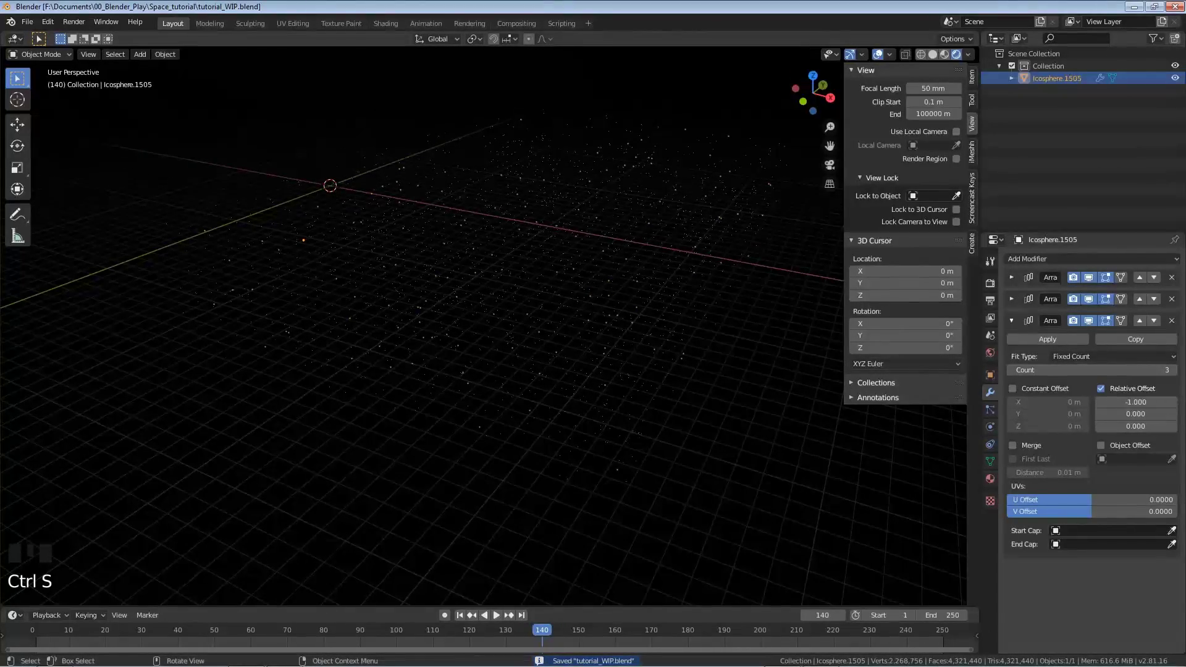
click(609, 61)
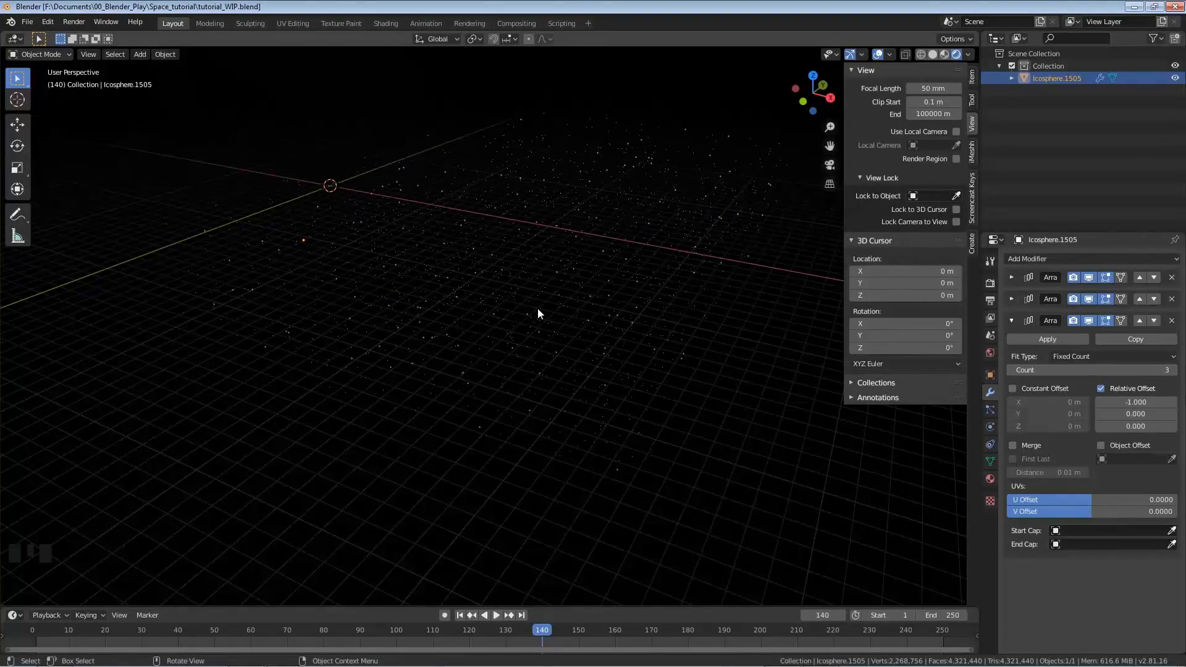
Add a camera and scale it up to 10000.
key(shift+a)
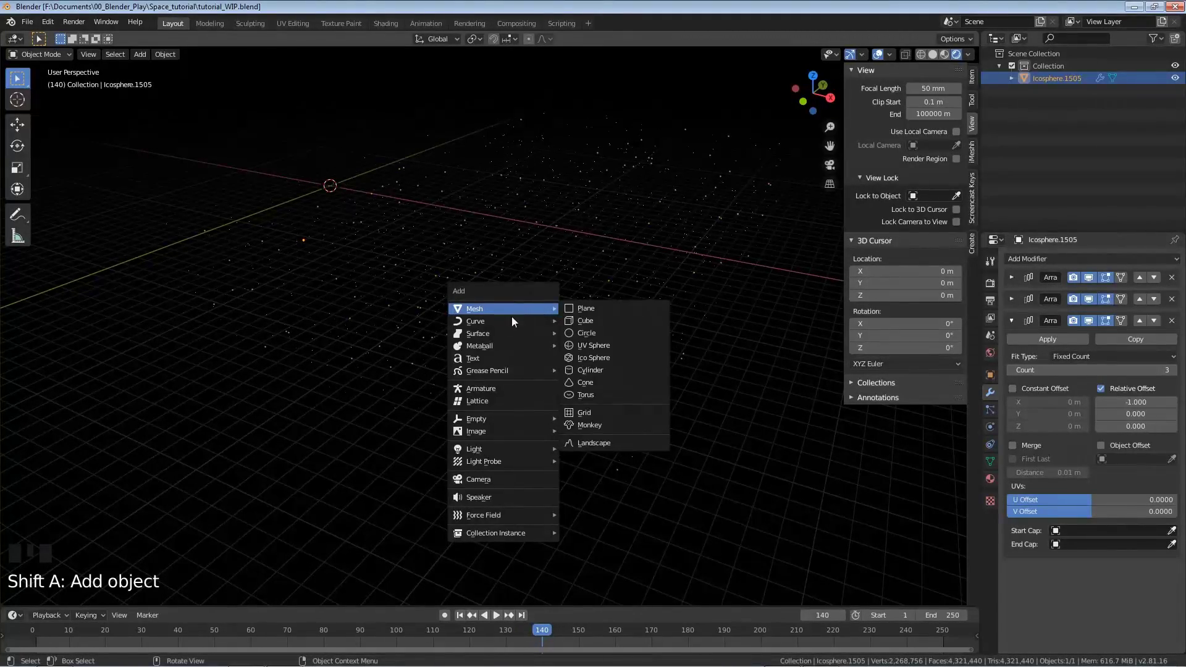
click(480, 480)
text(s)
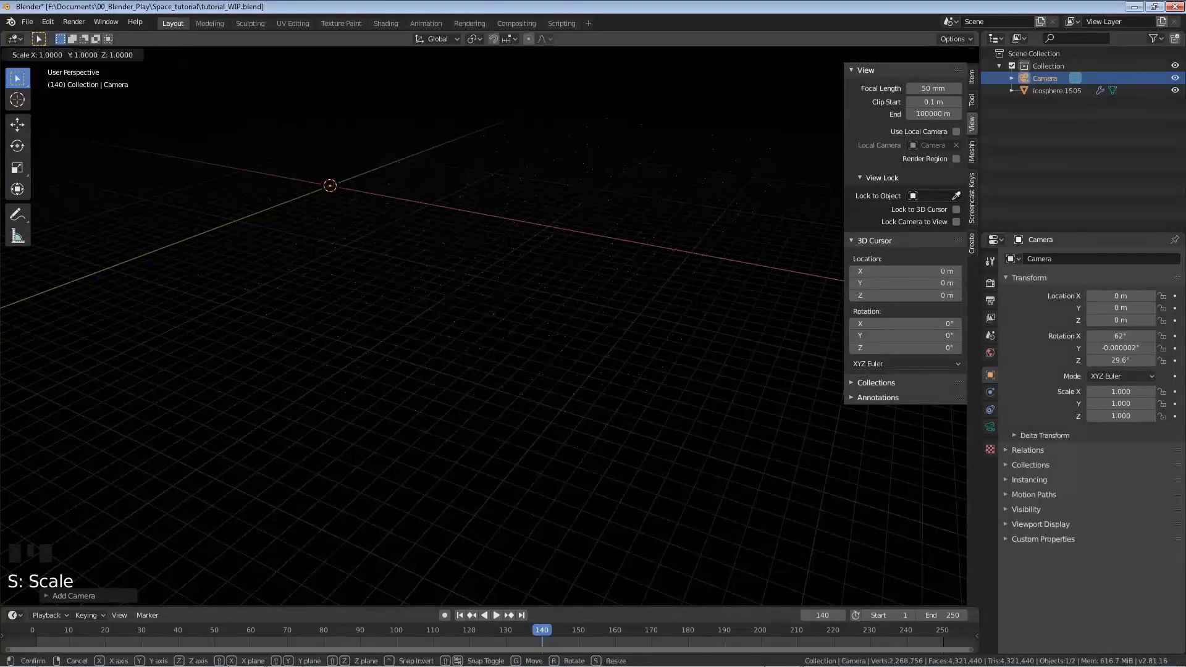
text(10)
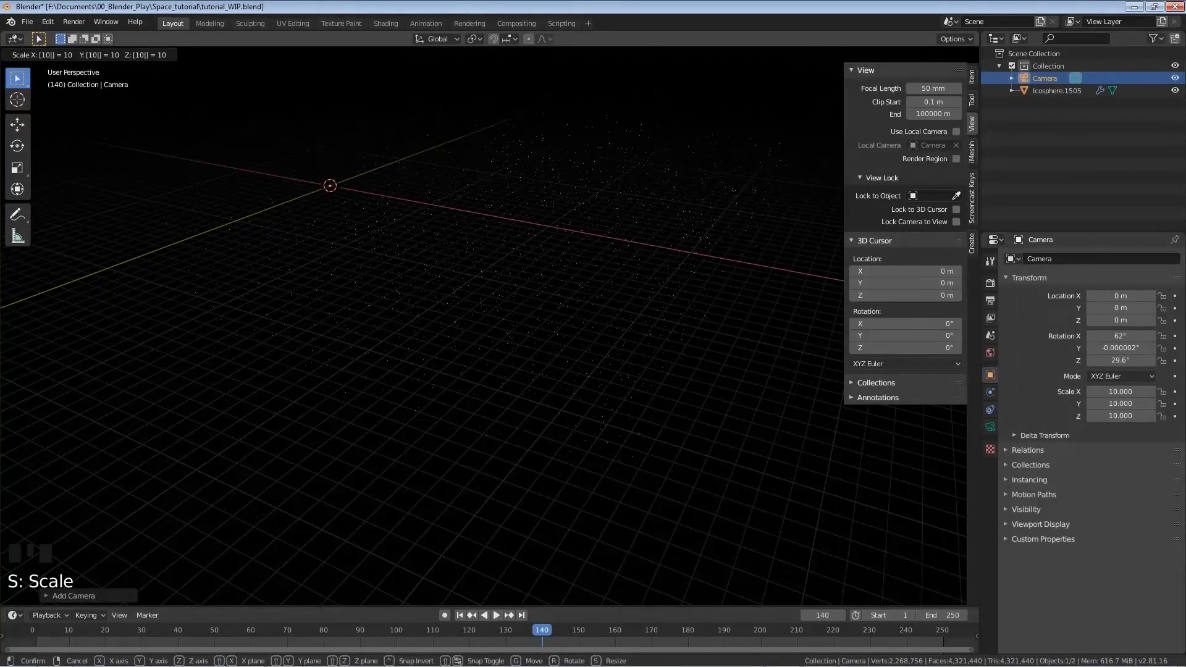
text(000)
key(Return)
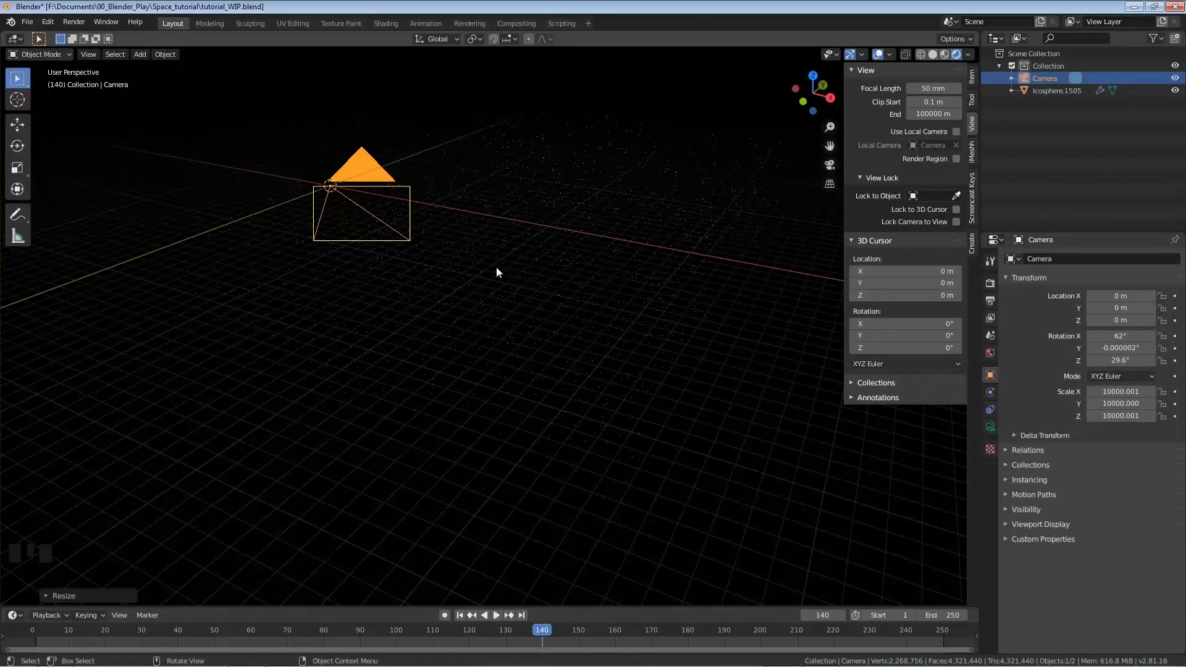
Set the camera's rotation to X 90°, Y 0°, Z 0° in the Item panel.
click(973, 76)
click(973, 100)
click(973, 124)
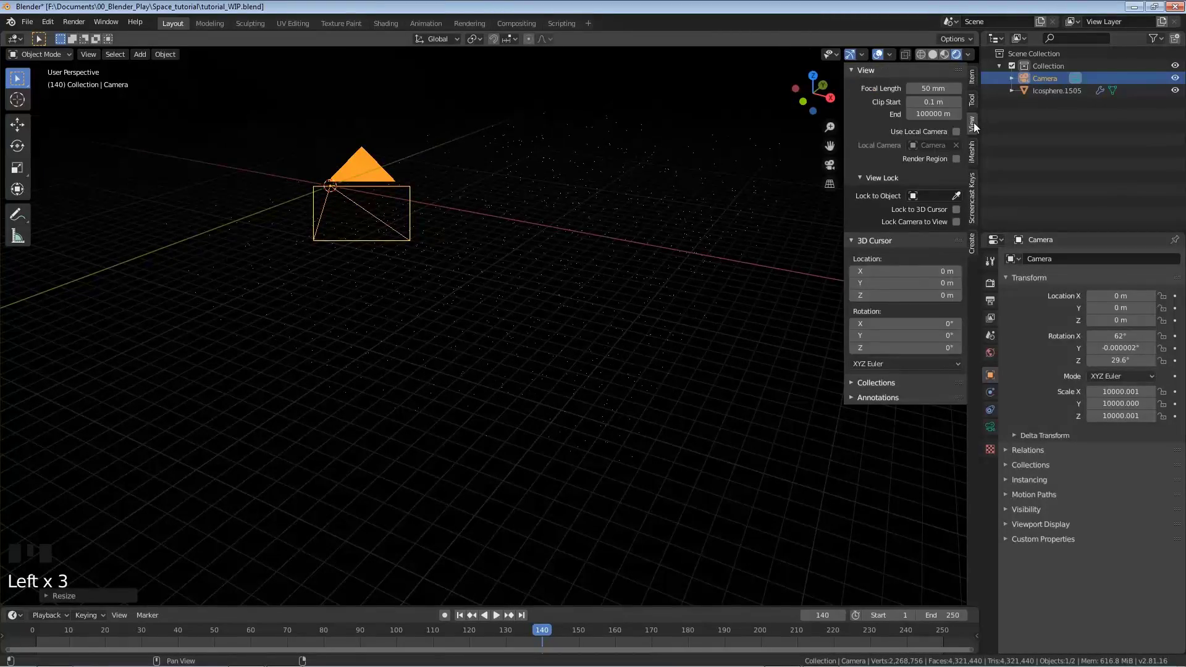
click(974, 78)
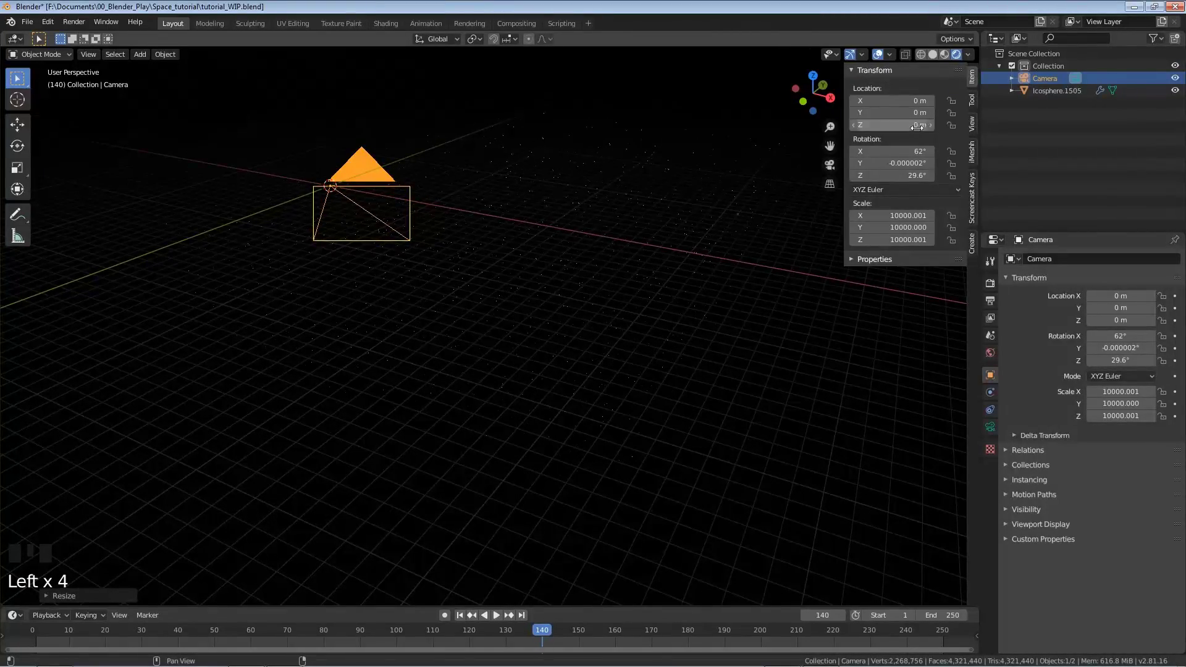
click(880, 151)
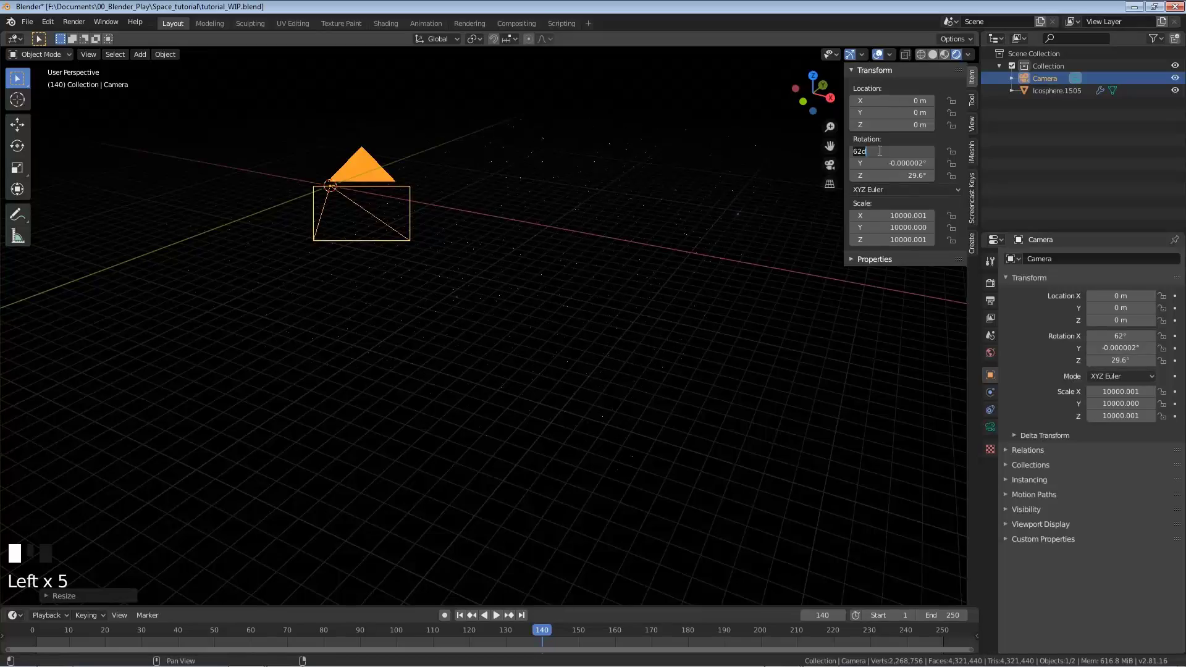
text(90)
key(Tab)
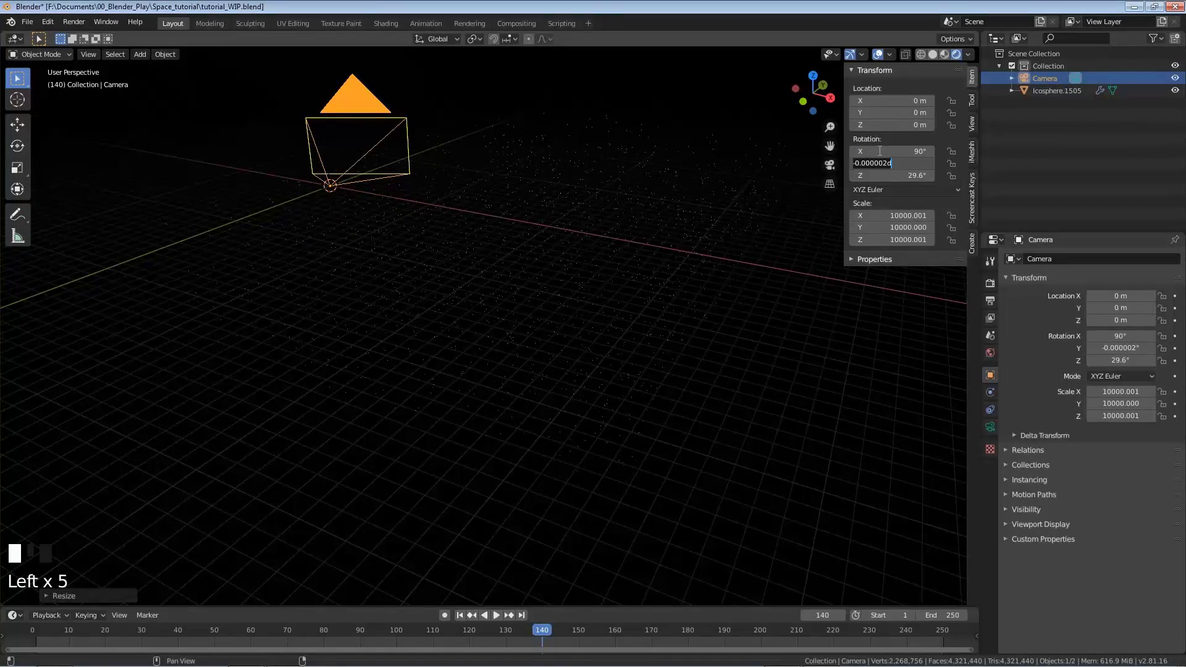
text(0)
key(Tab)
text(0)
key(Return)
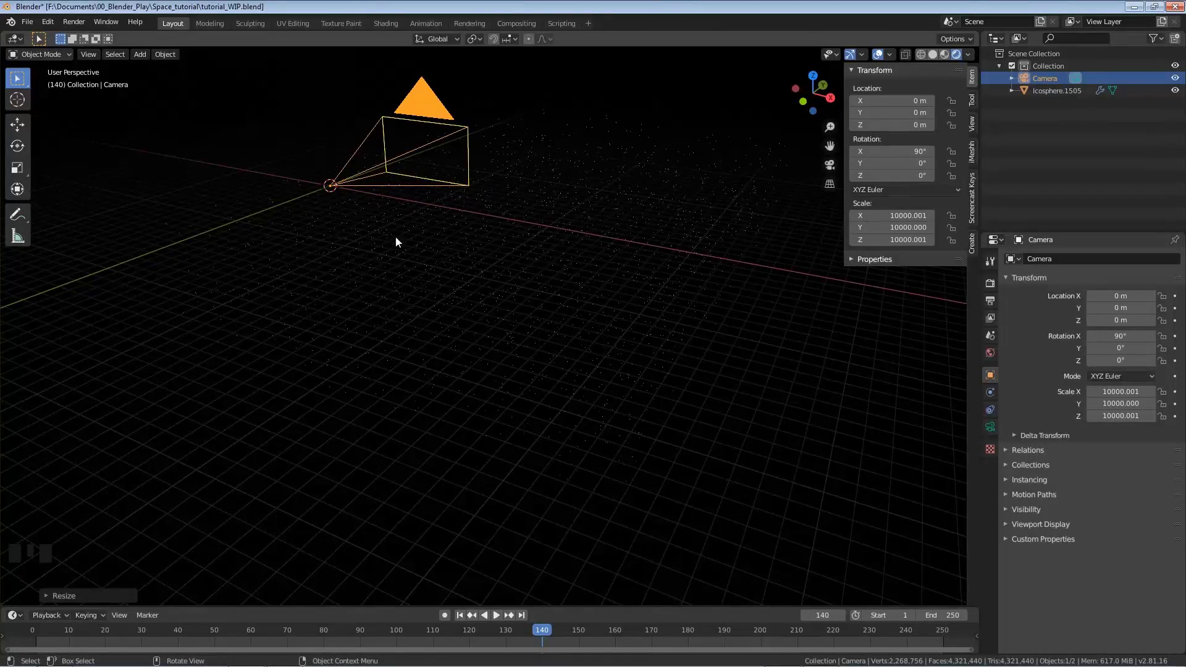
Select the icosphere star field in front view and switch to solid shading.
click(434, 265)
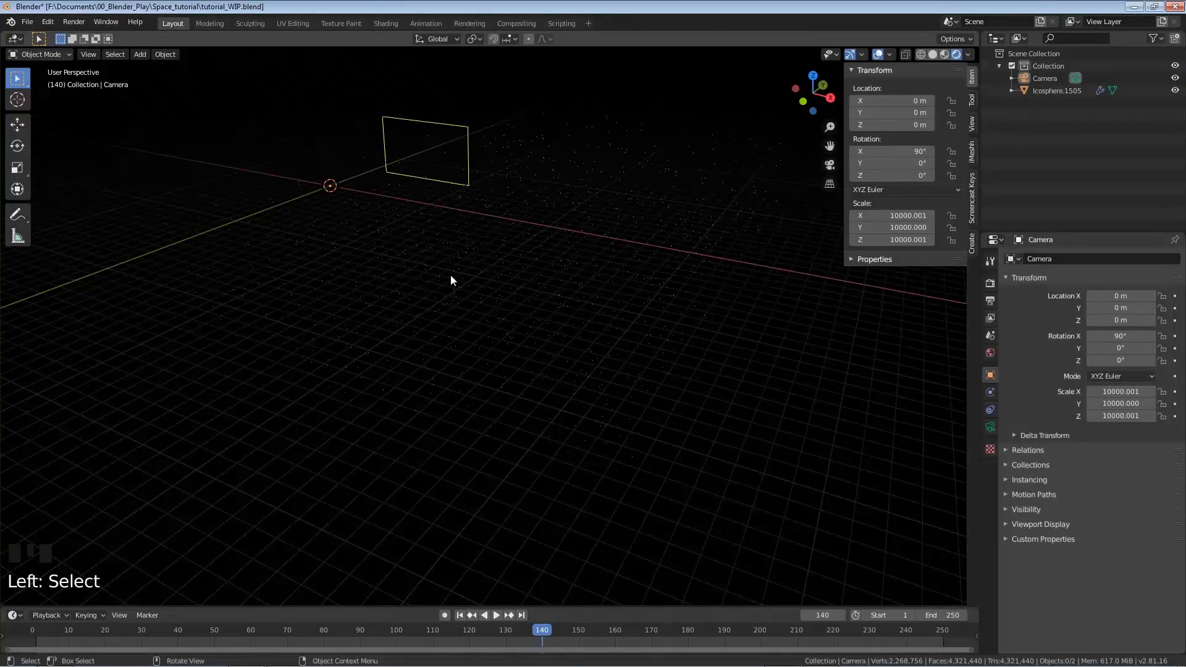
key(KP_1)
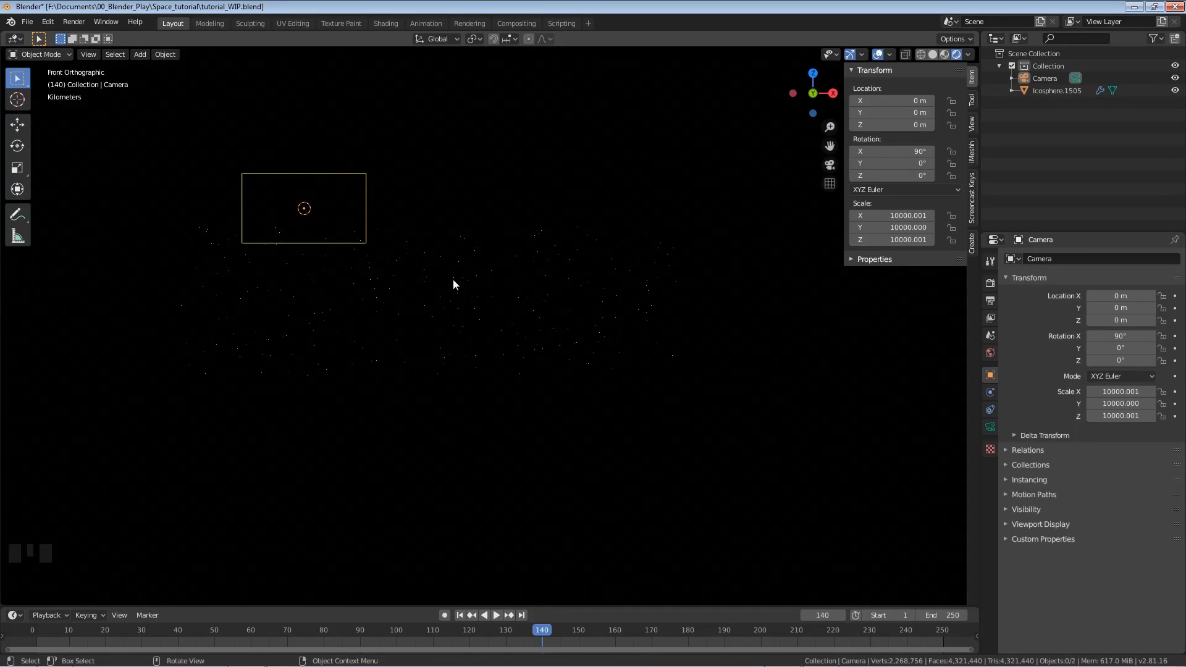
key(g)
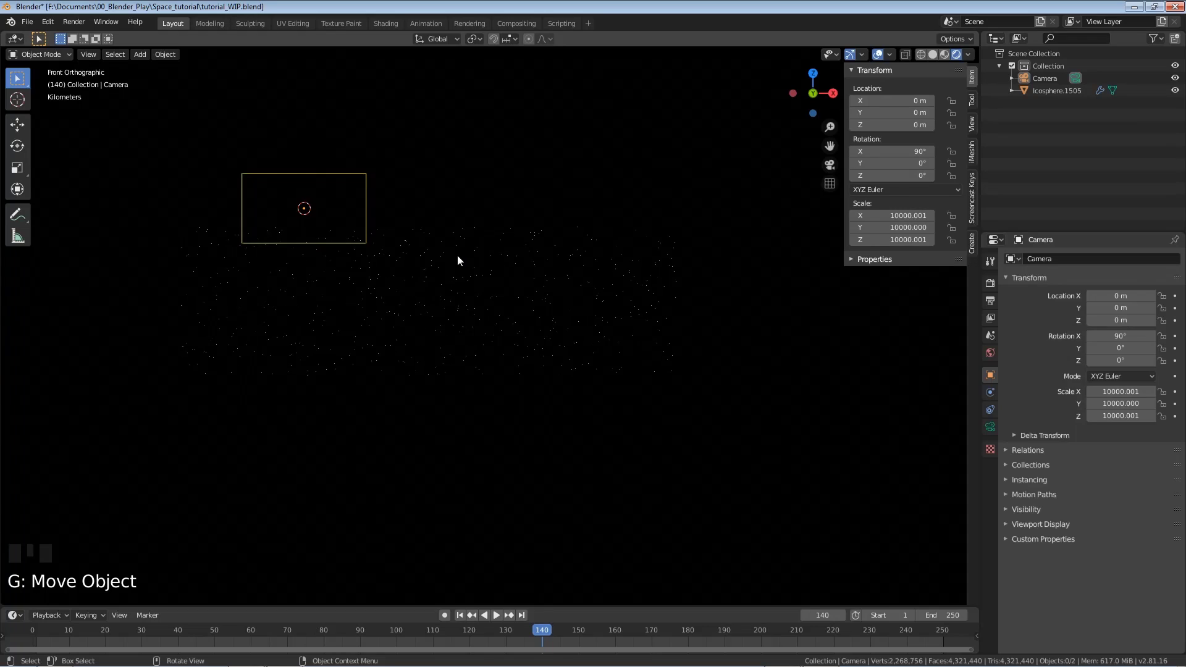
click(454, 272)
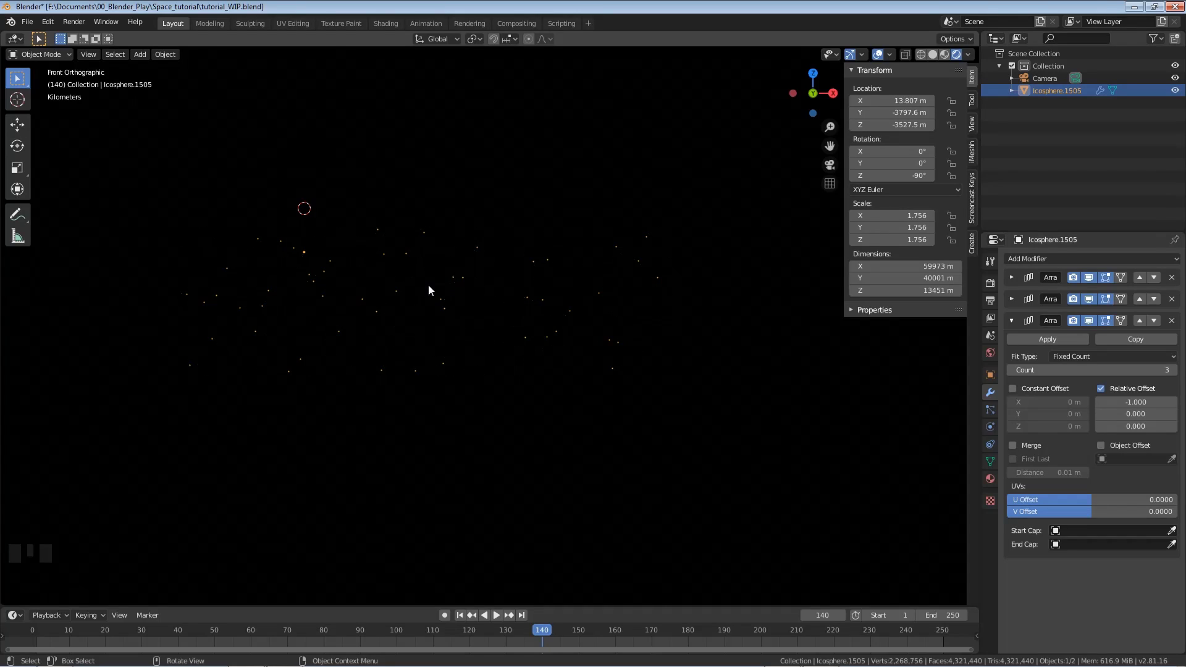
key(z)
click(500, 285)
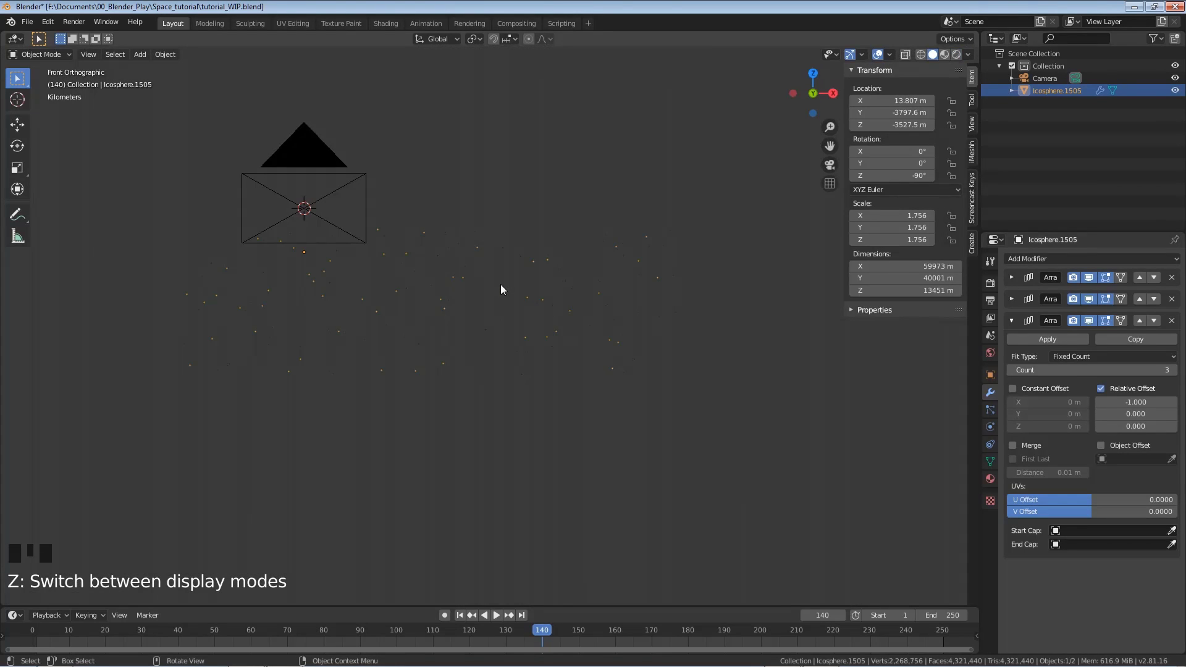
Move the star field around the camera, checking placement from front and right views.
key(g)
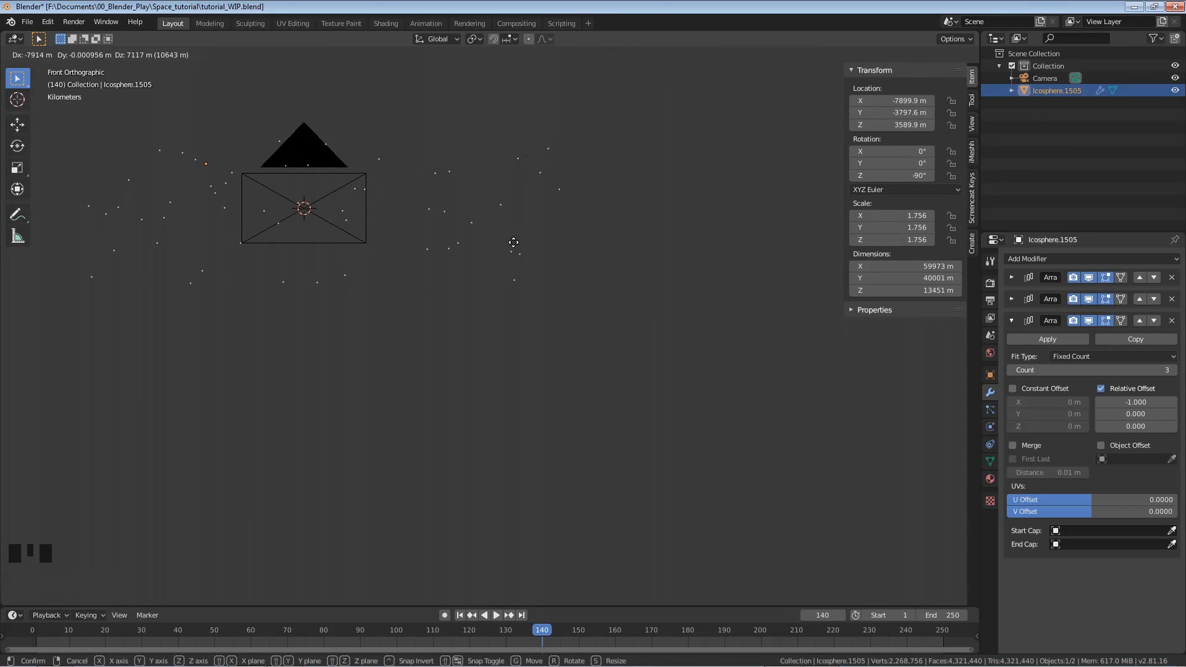
click(513, 242)
key(KP_3)
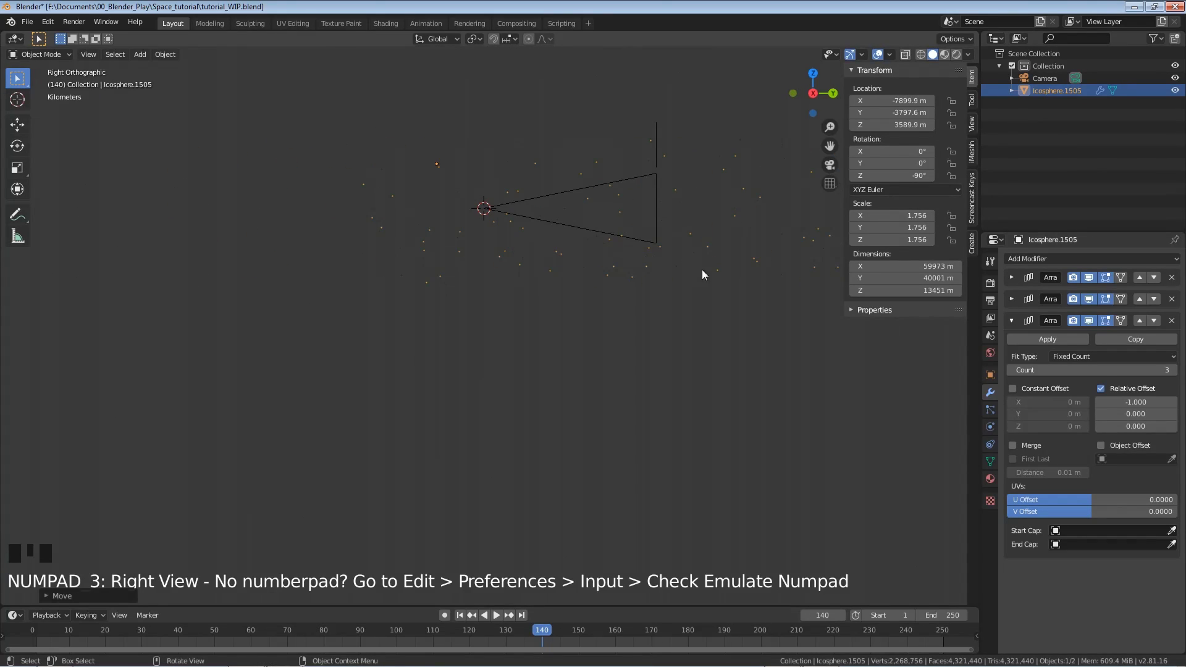
shift+middle_drag(710, 276, 410, 298)
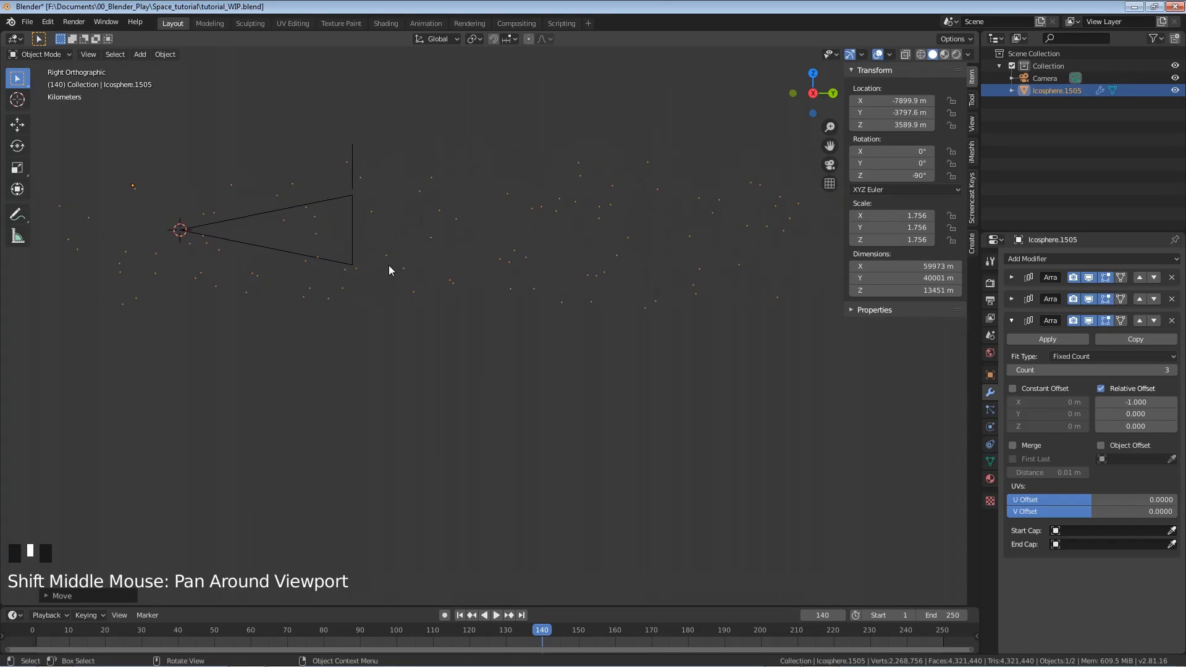
key(g)
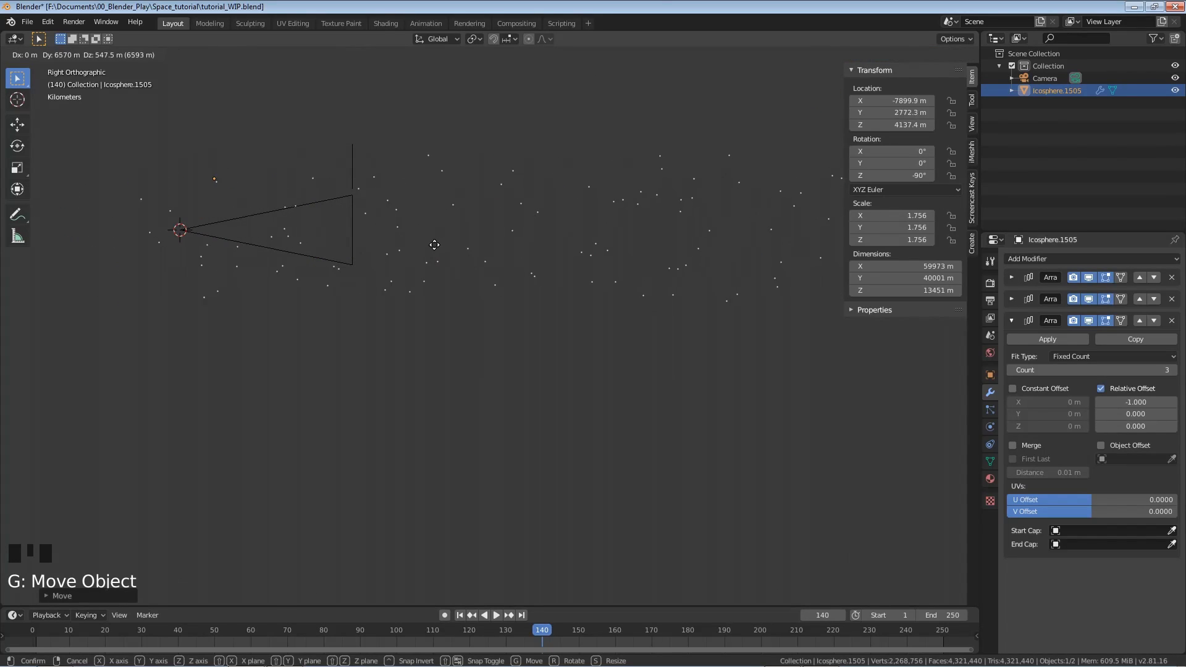
click(435, 246)
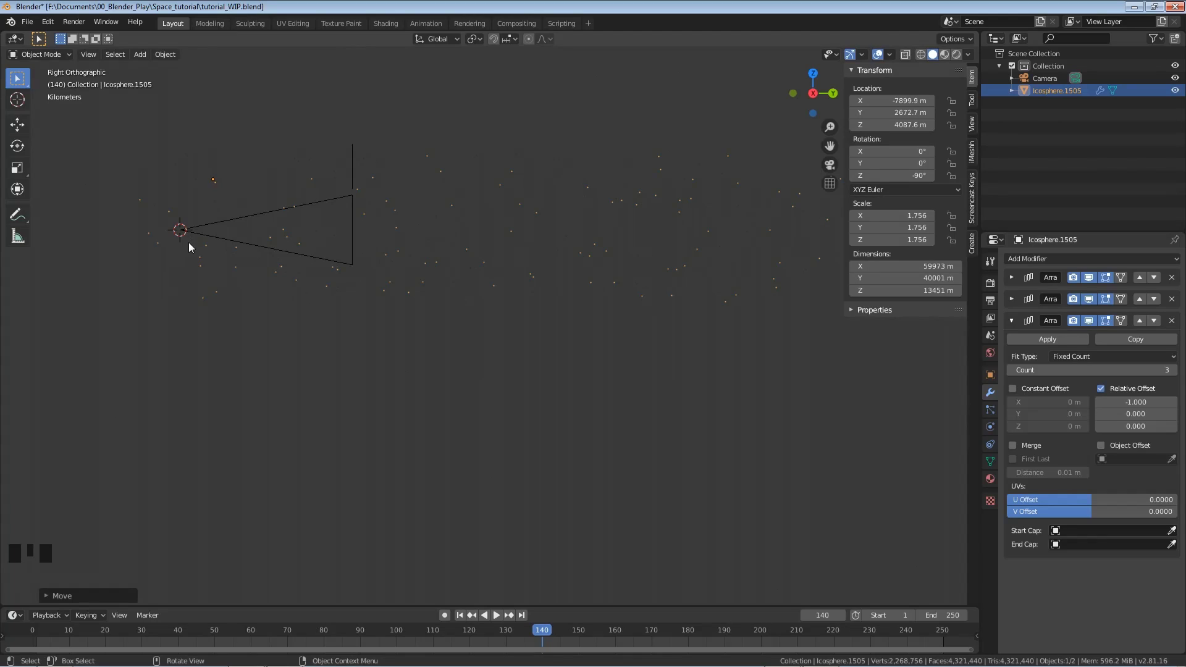
Return to front view and switch the viewport to rendered shading.
key(KP_1)
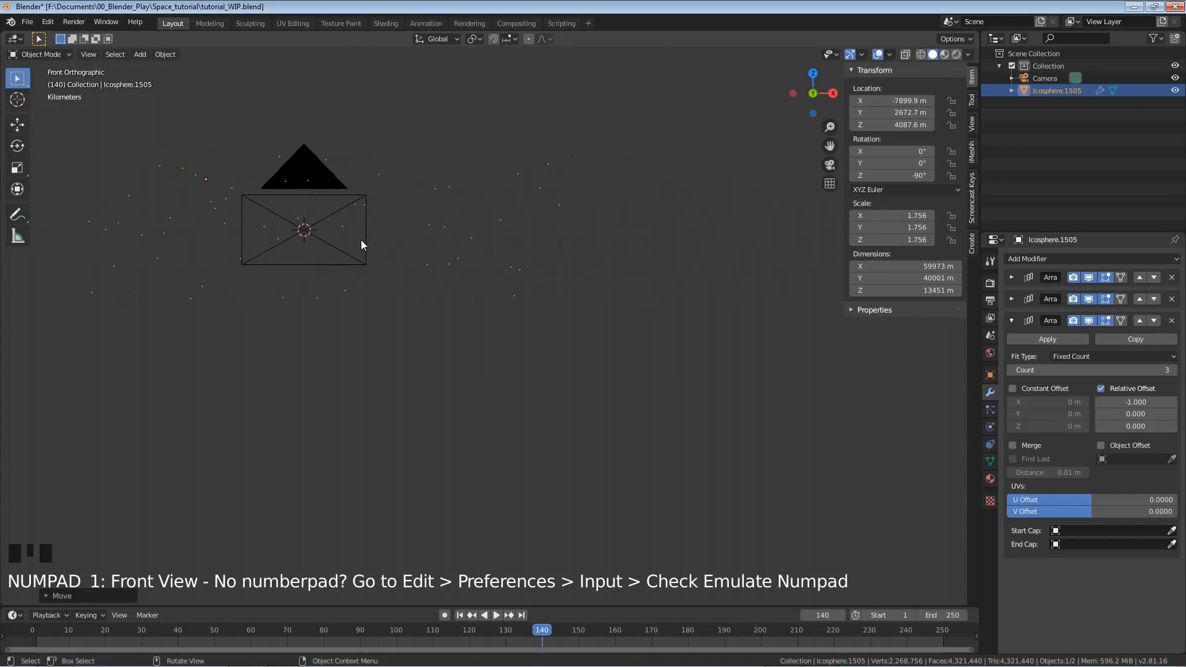
key(z)
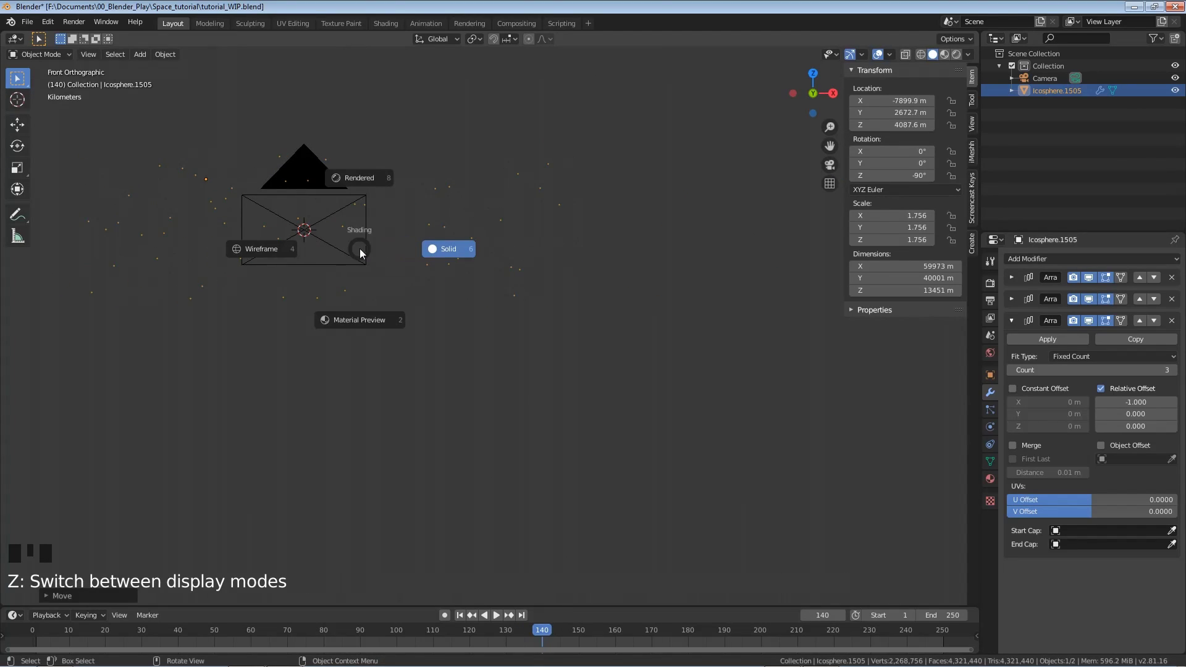
click(358, 183)
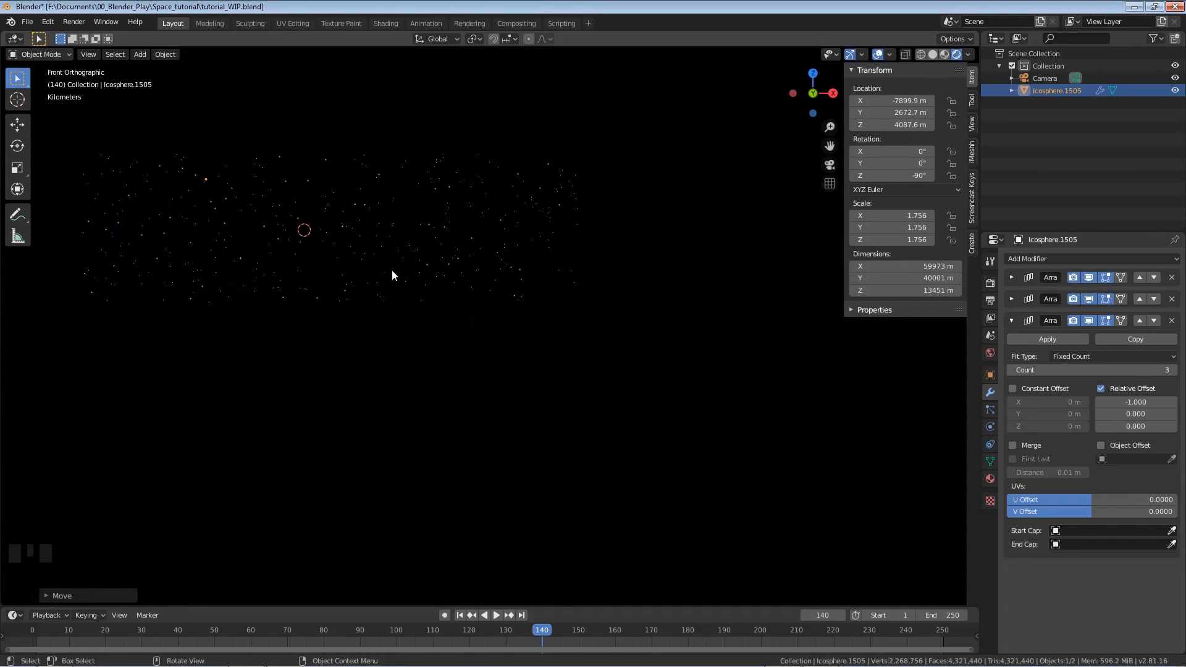
Select the camera and enable its clipping Limits display in Object Data properties.
key(KP_0)
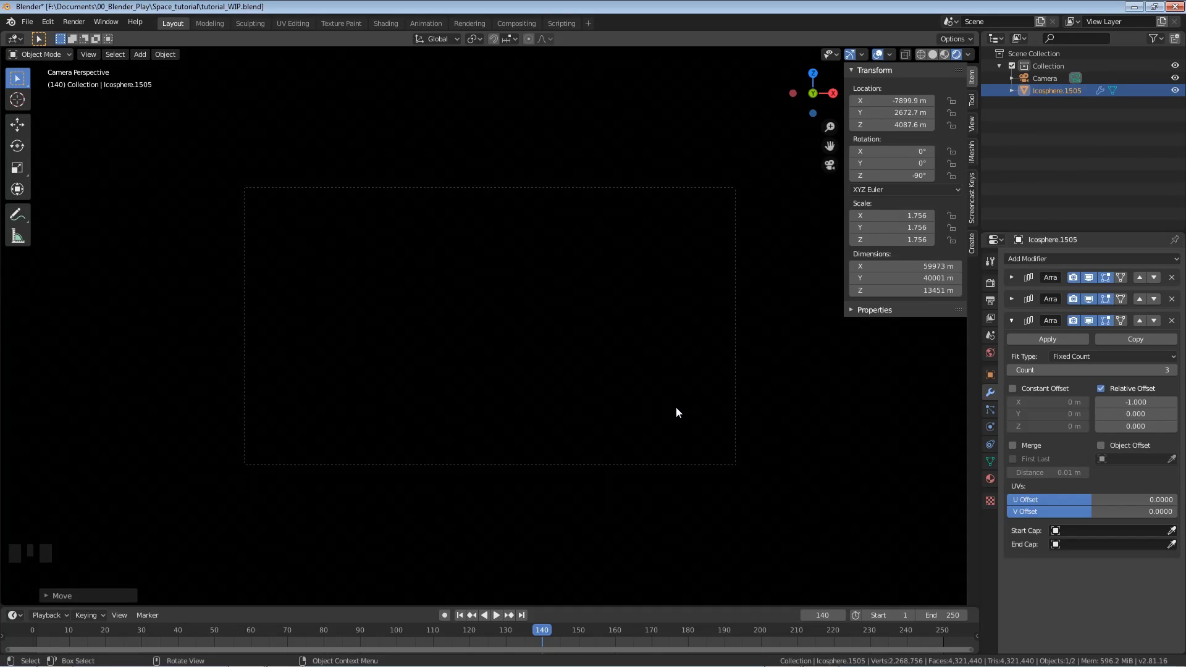
click(1049, 75)
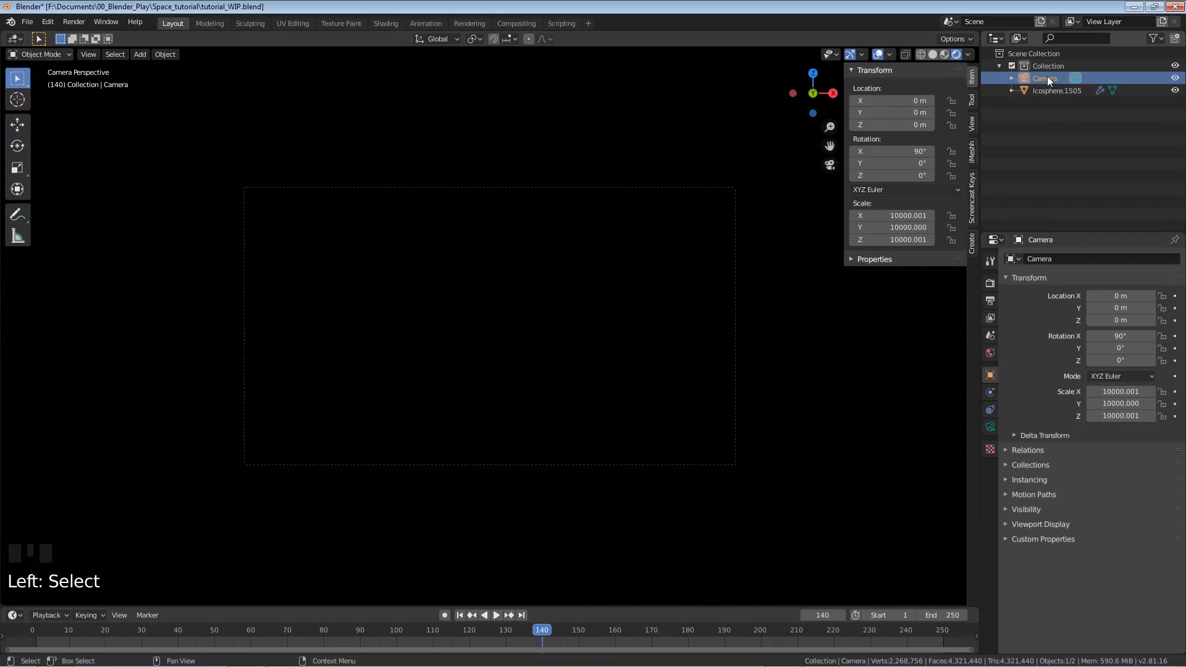
click(991, 428)
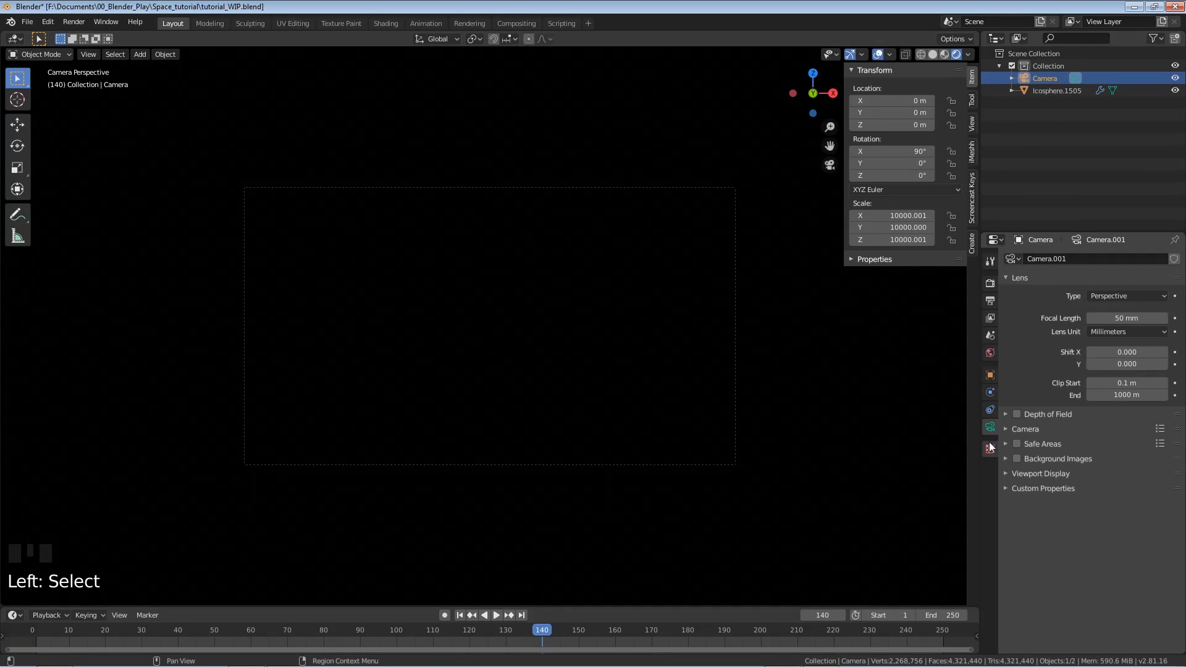
click(1030, 474)
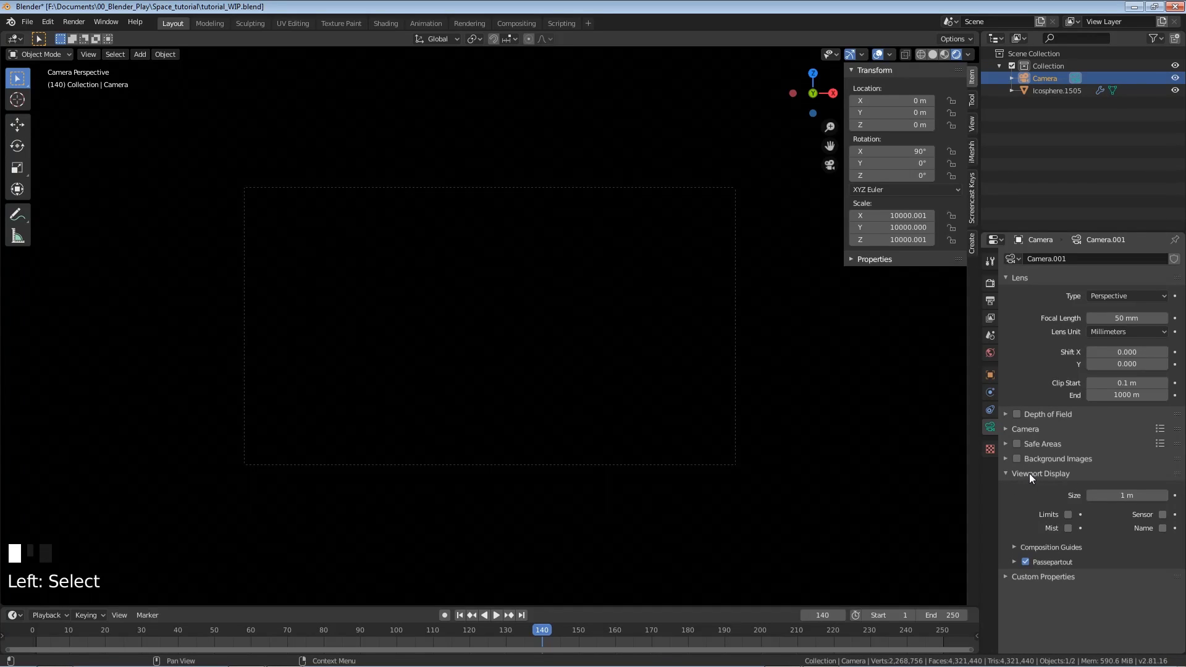
click(1069, 514)
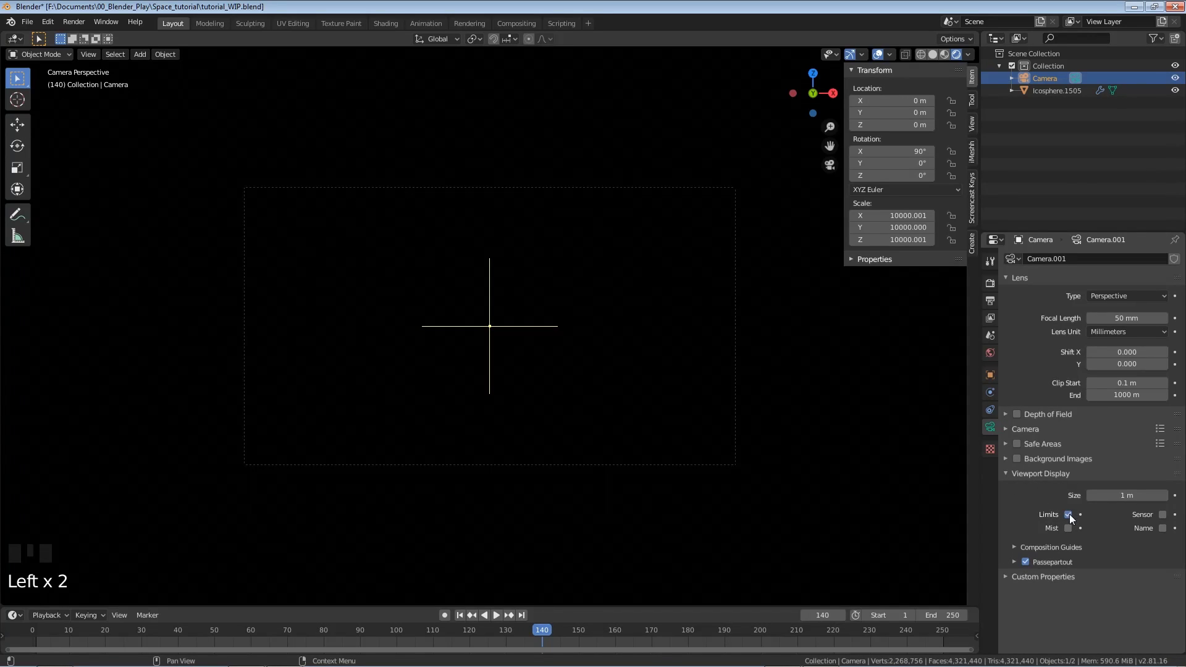
In top view, set the camera's Clip End to 25000 m.
key(KP_7)
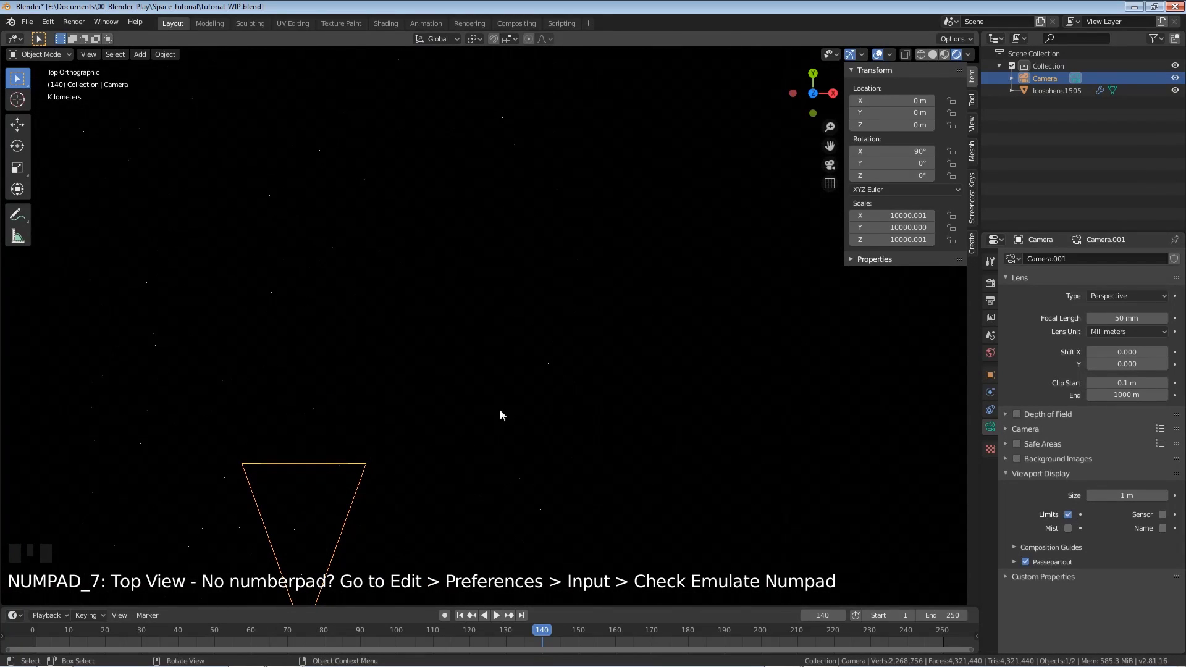
shift+middle_drag(443, 448, 521, 291)
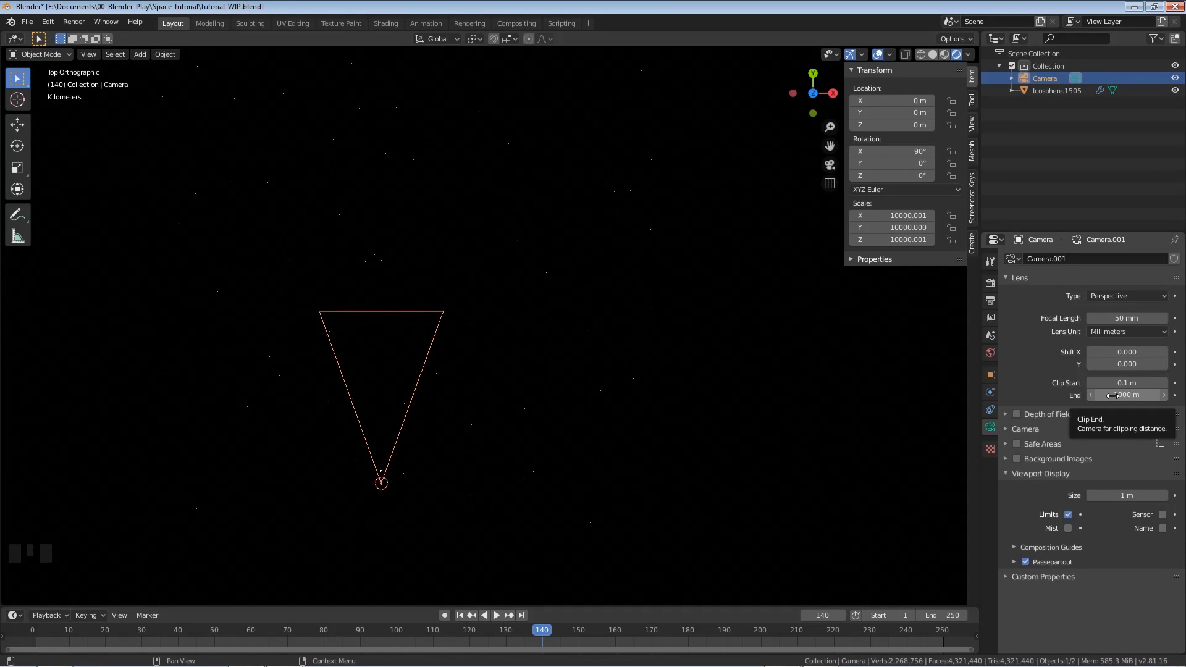
click(1113, 395)
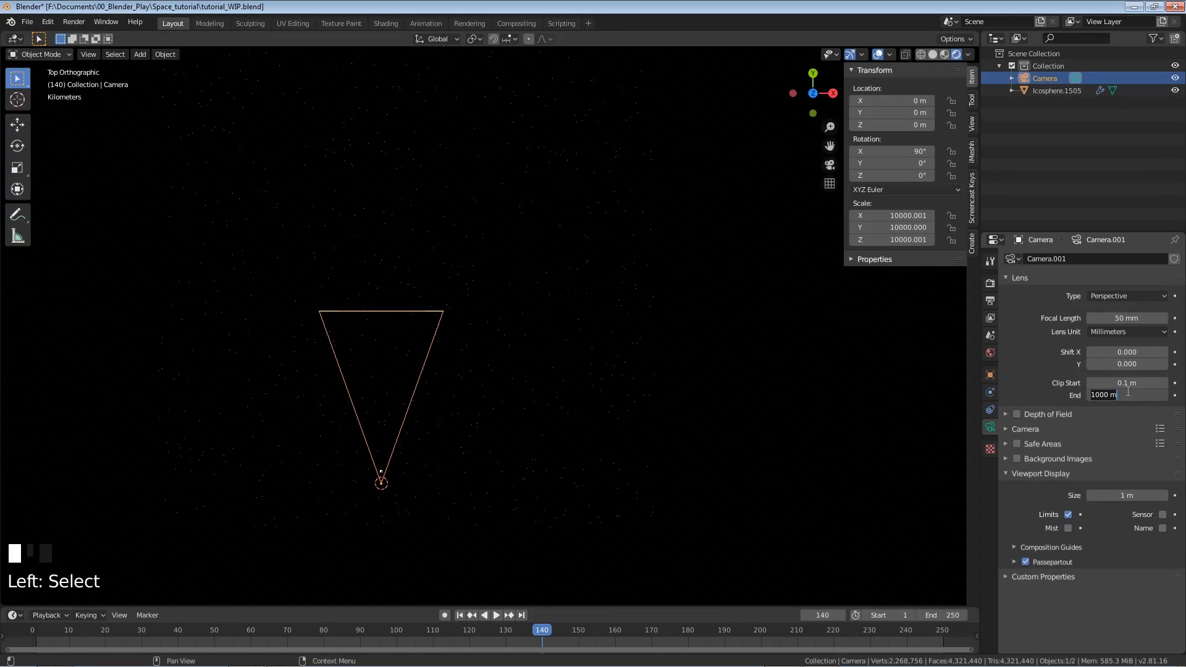
text(25000)
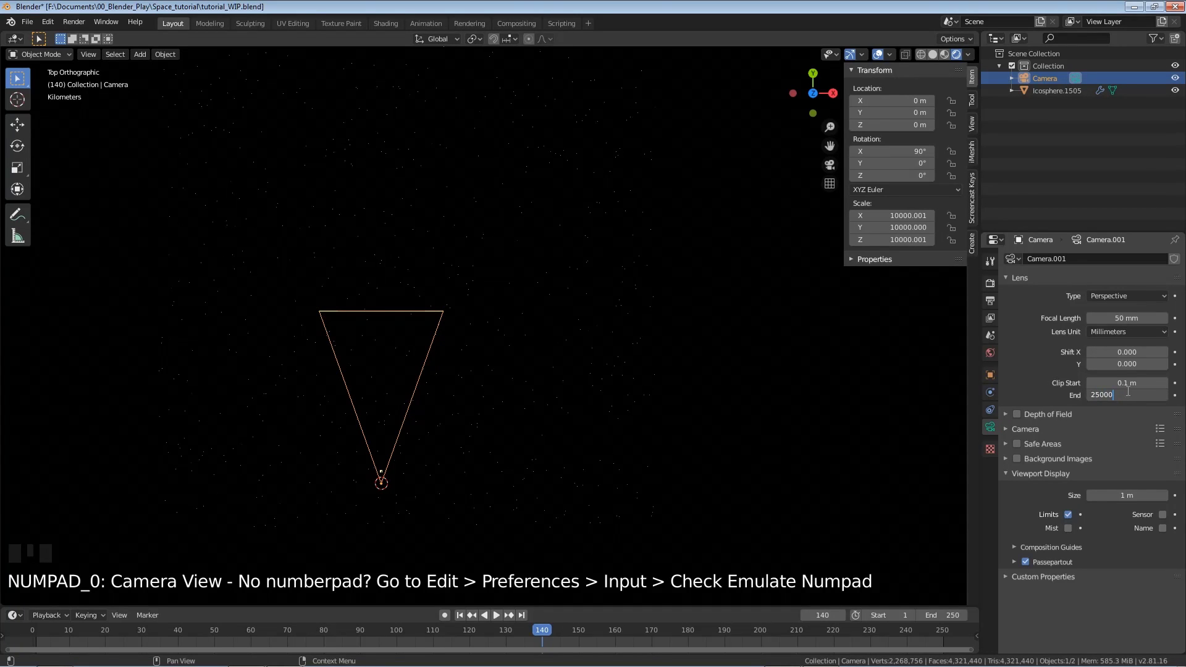
key(Return)
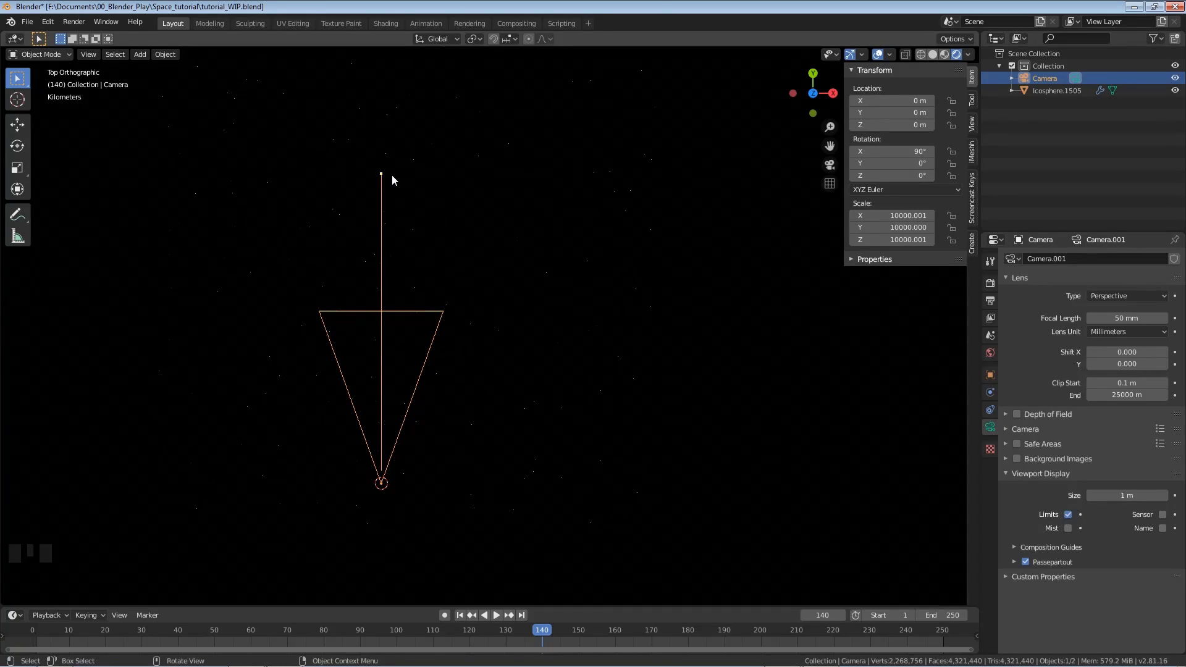
Look through the camera, zoom in, and try a Clip End of 10000 m.
key(KP_0)
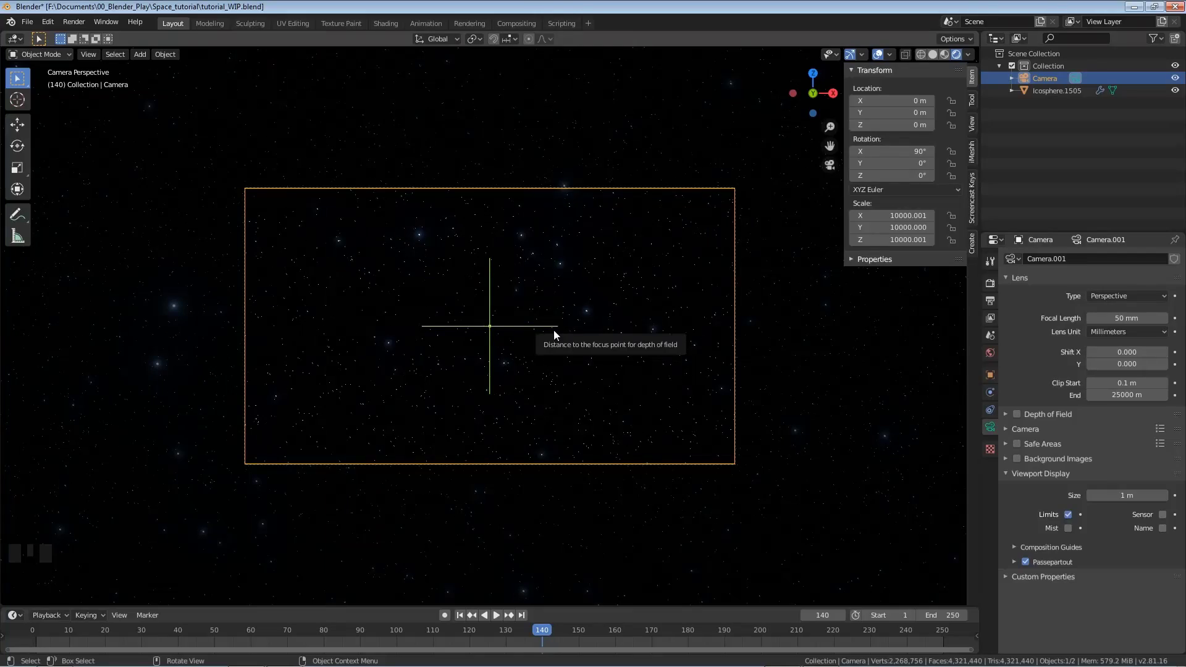
scroll(569, 353, up, 2)
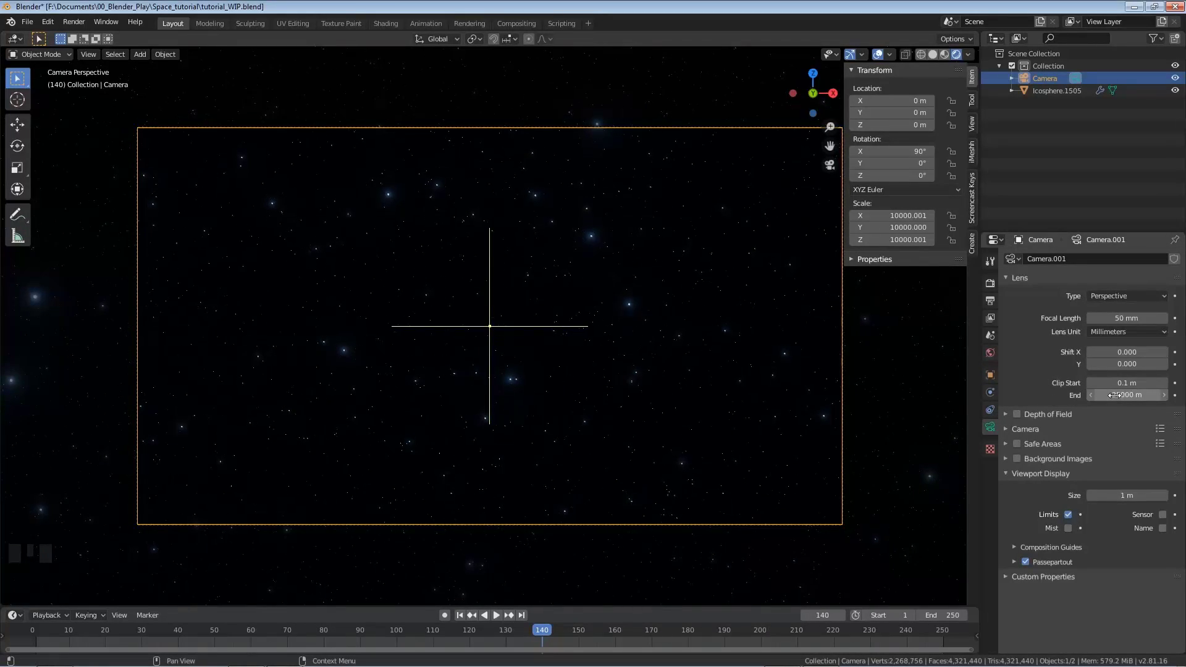
drag(1116, 395, 1106, 391)
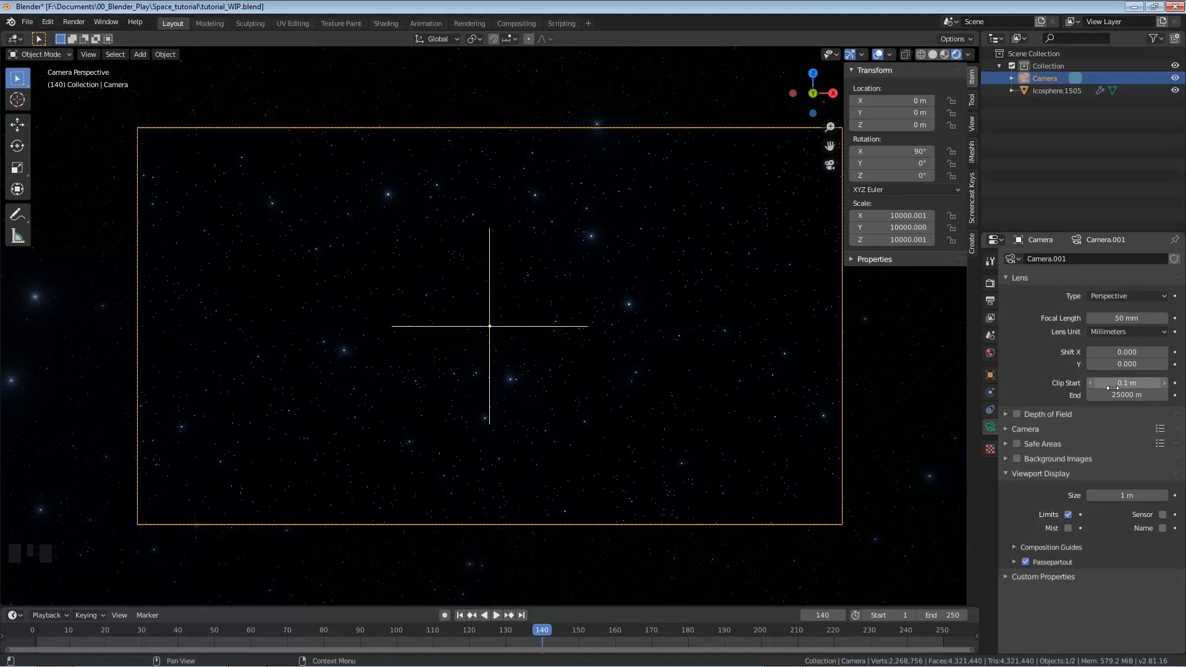
click(1120, 394)
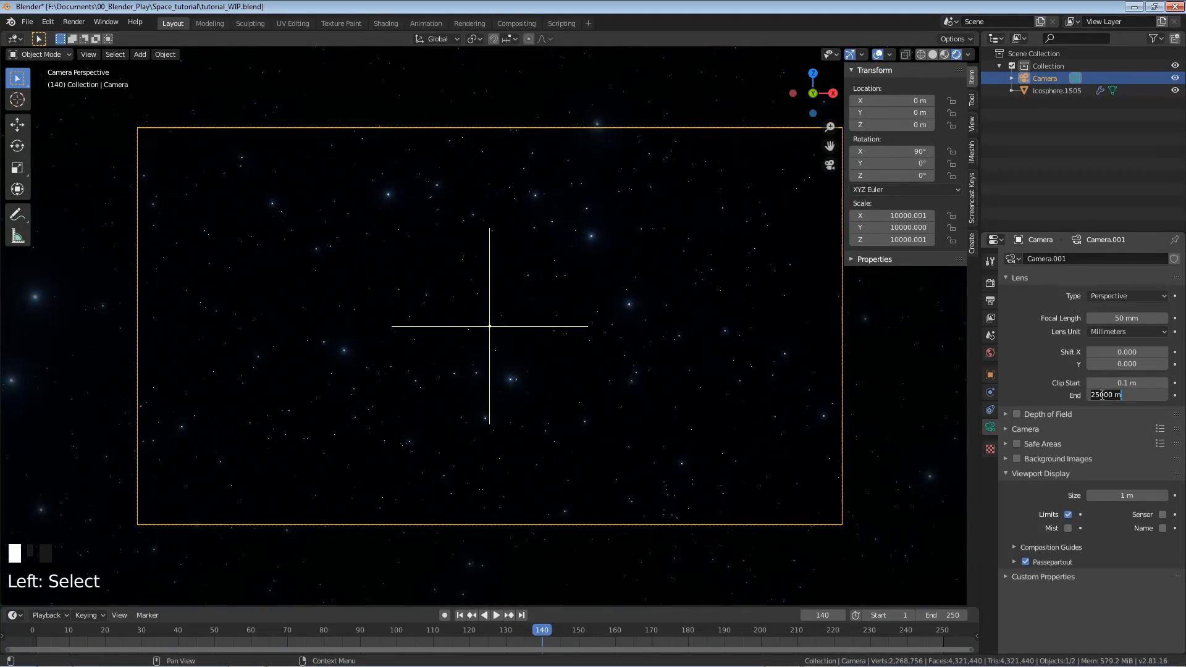
key(BackSpace)
key(BackSpace)
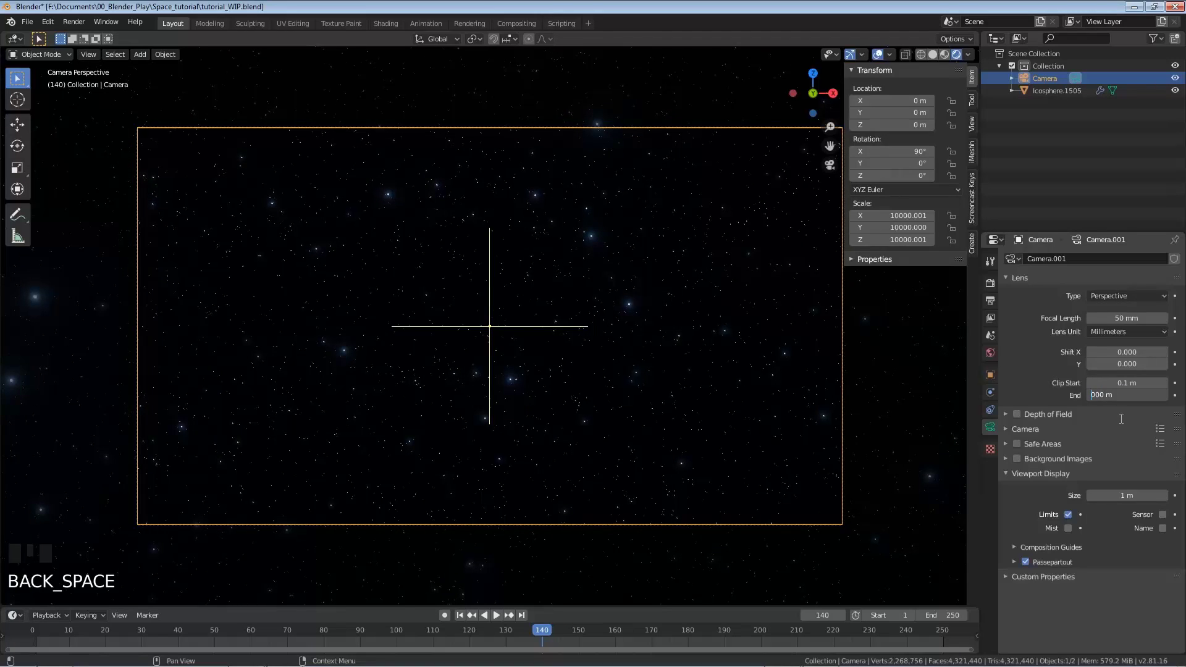
text(10)
key(Return)
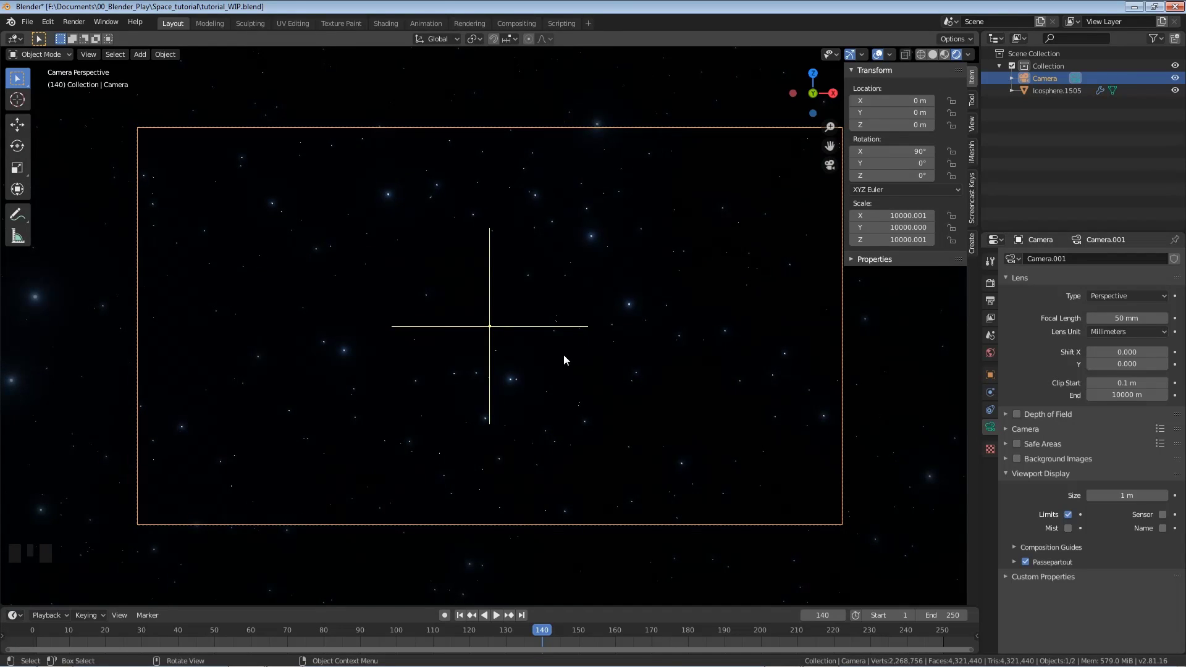
Compare a 40000 m Clip End, then set it back to 25000 m.
click(1104, 396)
click(1096, 396)
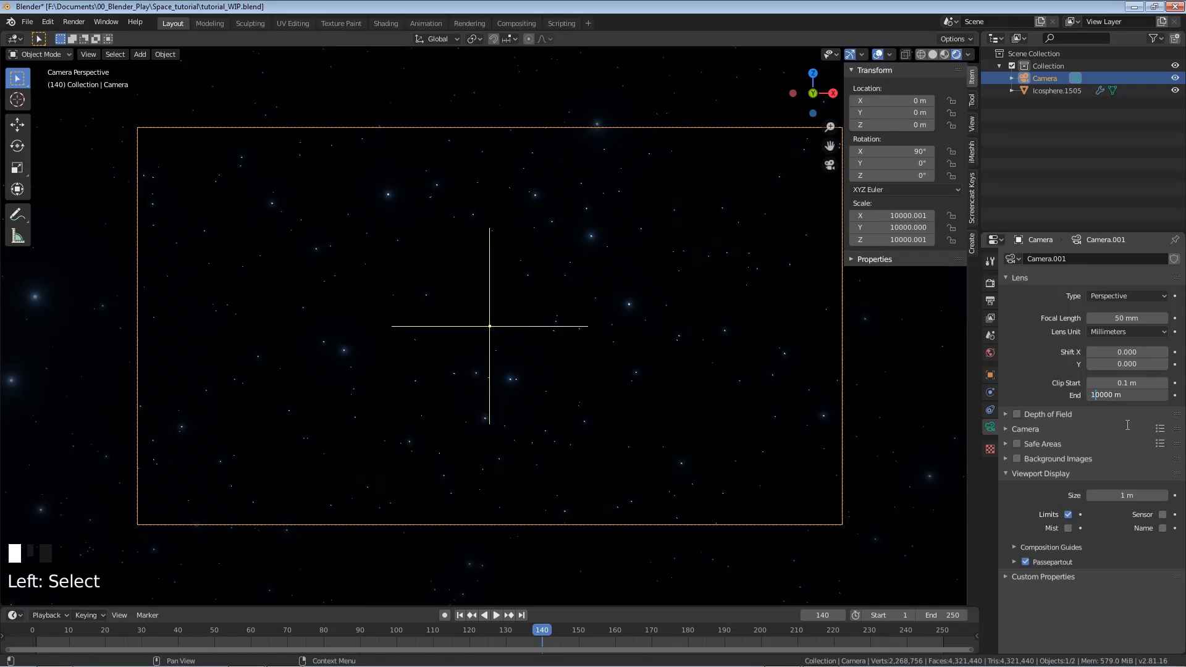
key(Return)
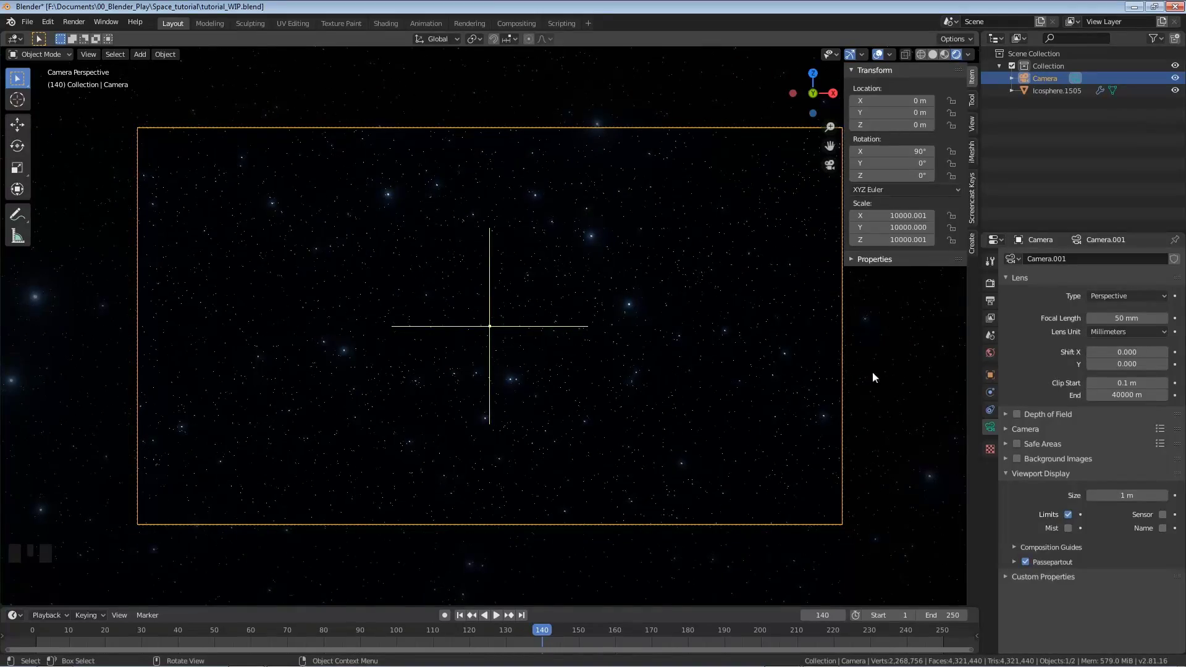
click(1123, 400)
text(25000)
key(Return)
key(F12)
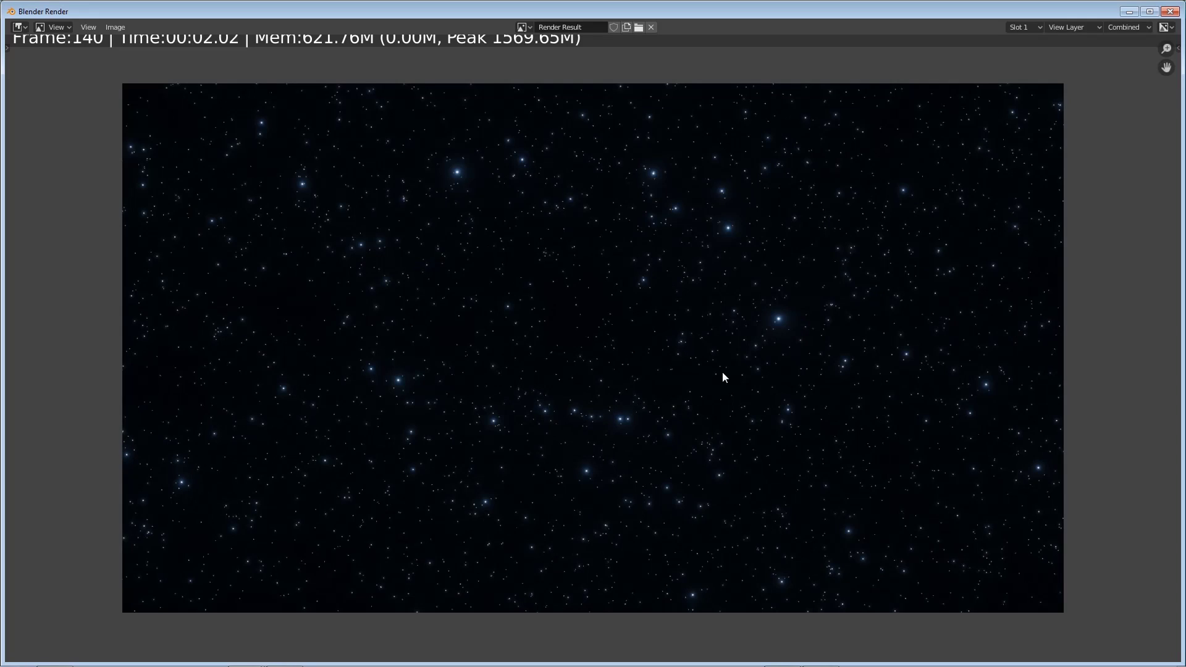
click(1172, 11)
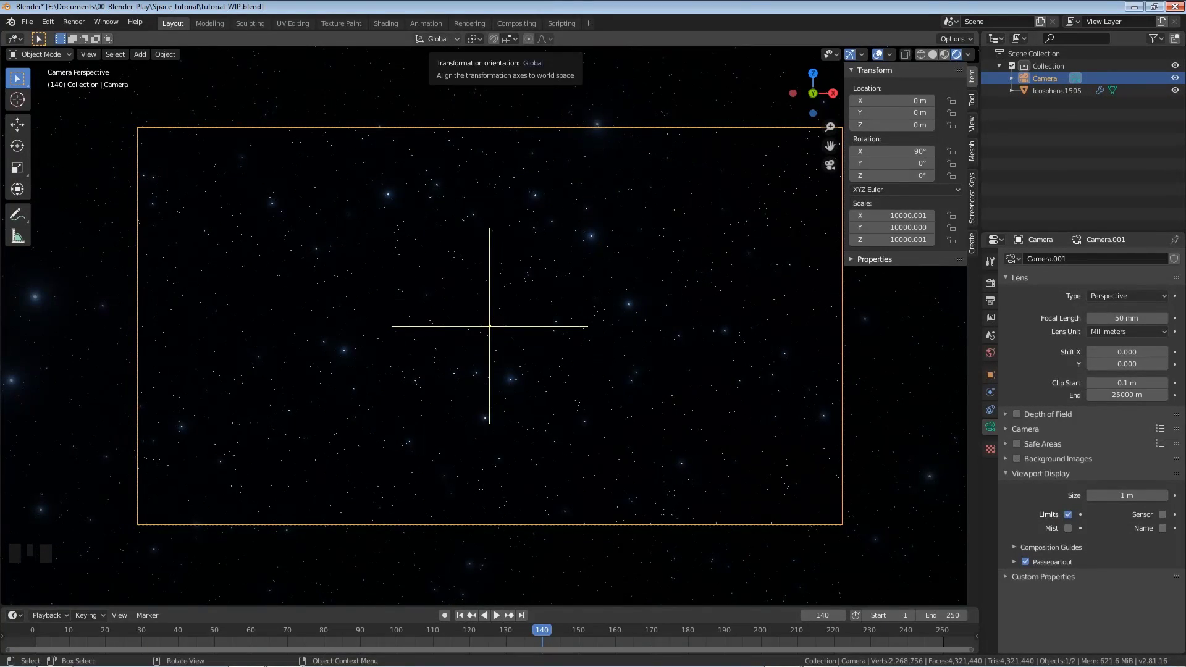